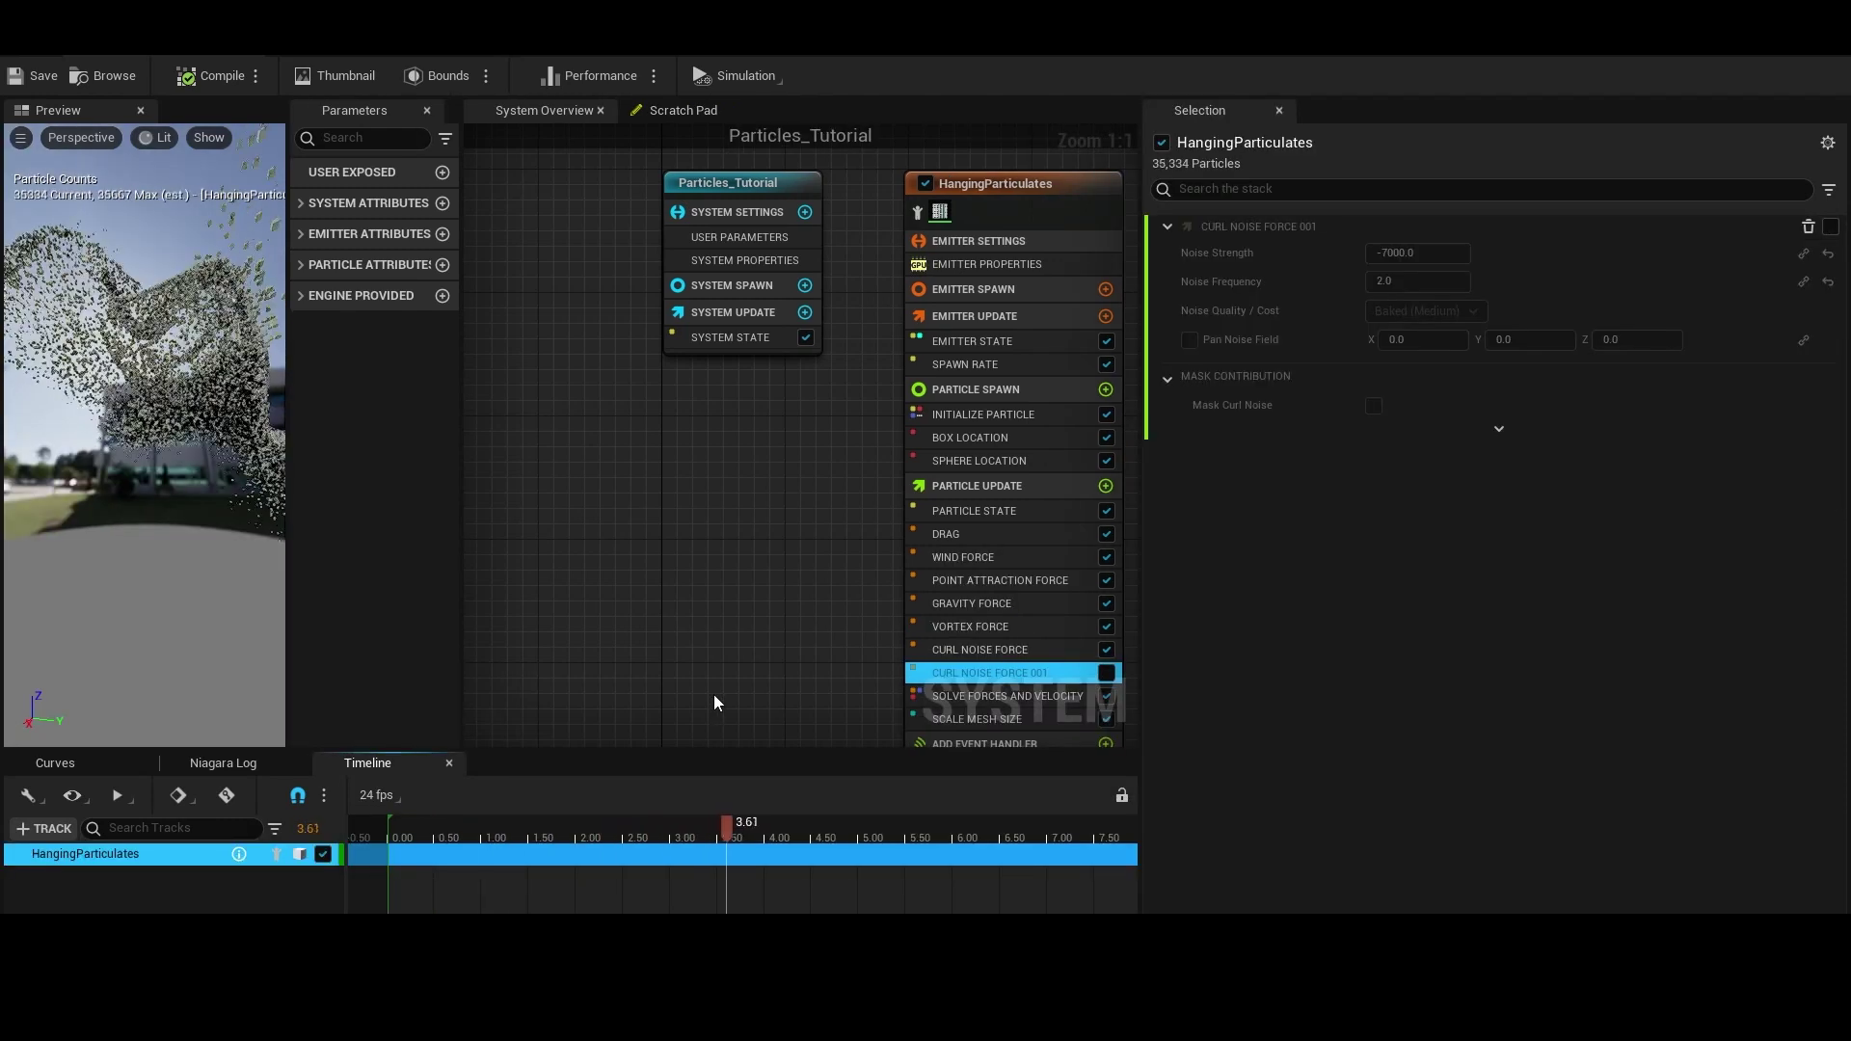
# Step: Move the Particles_Tutorial system far left along X to about -3990
pyautogui.click(954, 533)
pyautogui.click(1417, 279)
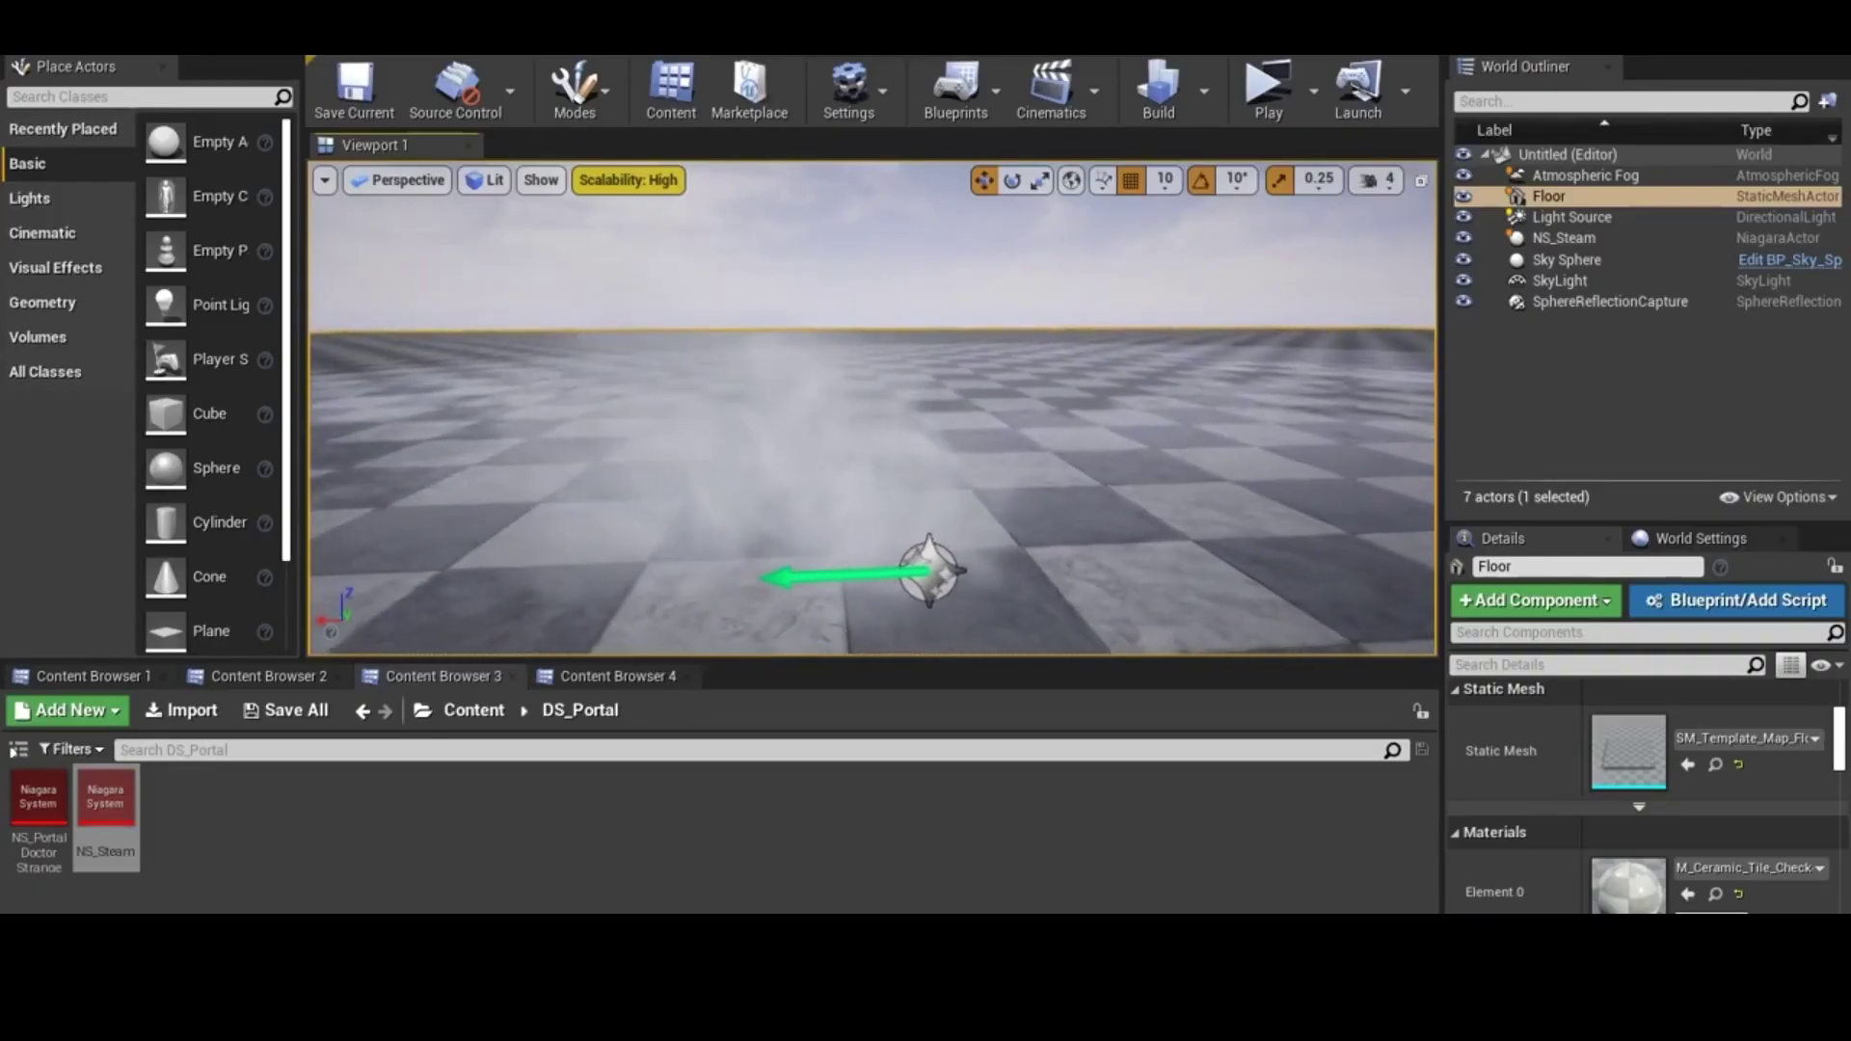
pyautogui.press('Down')
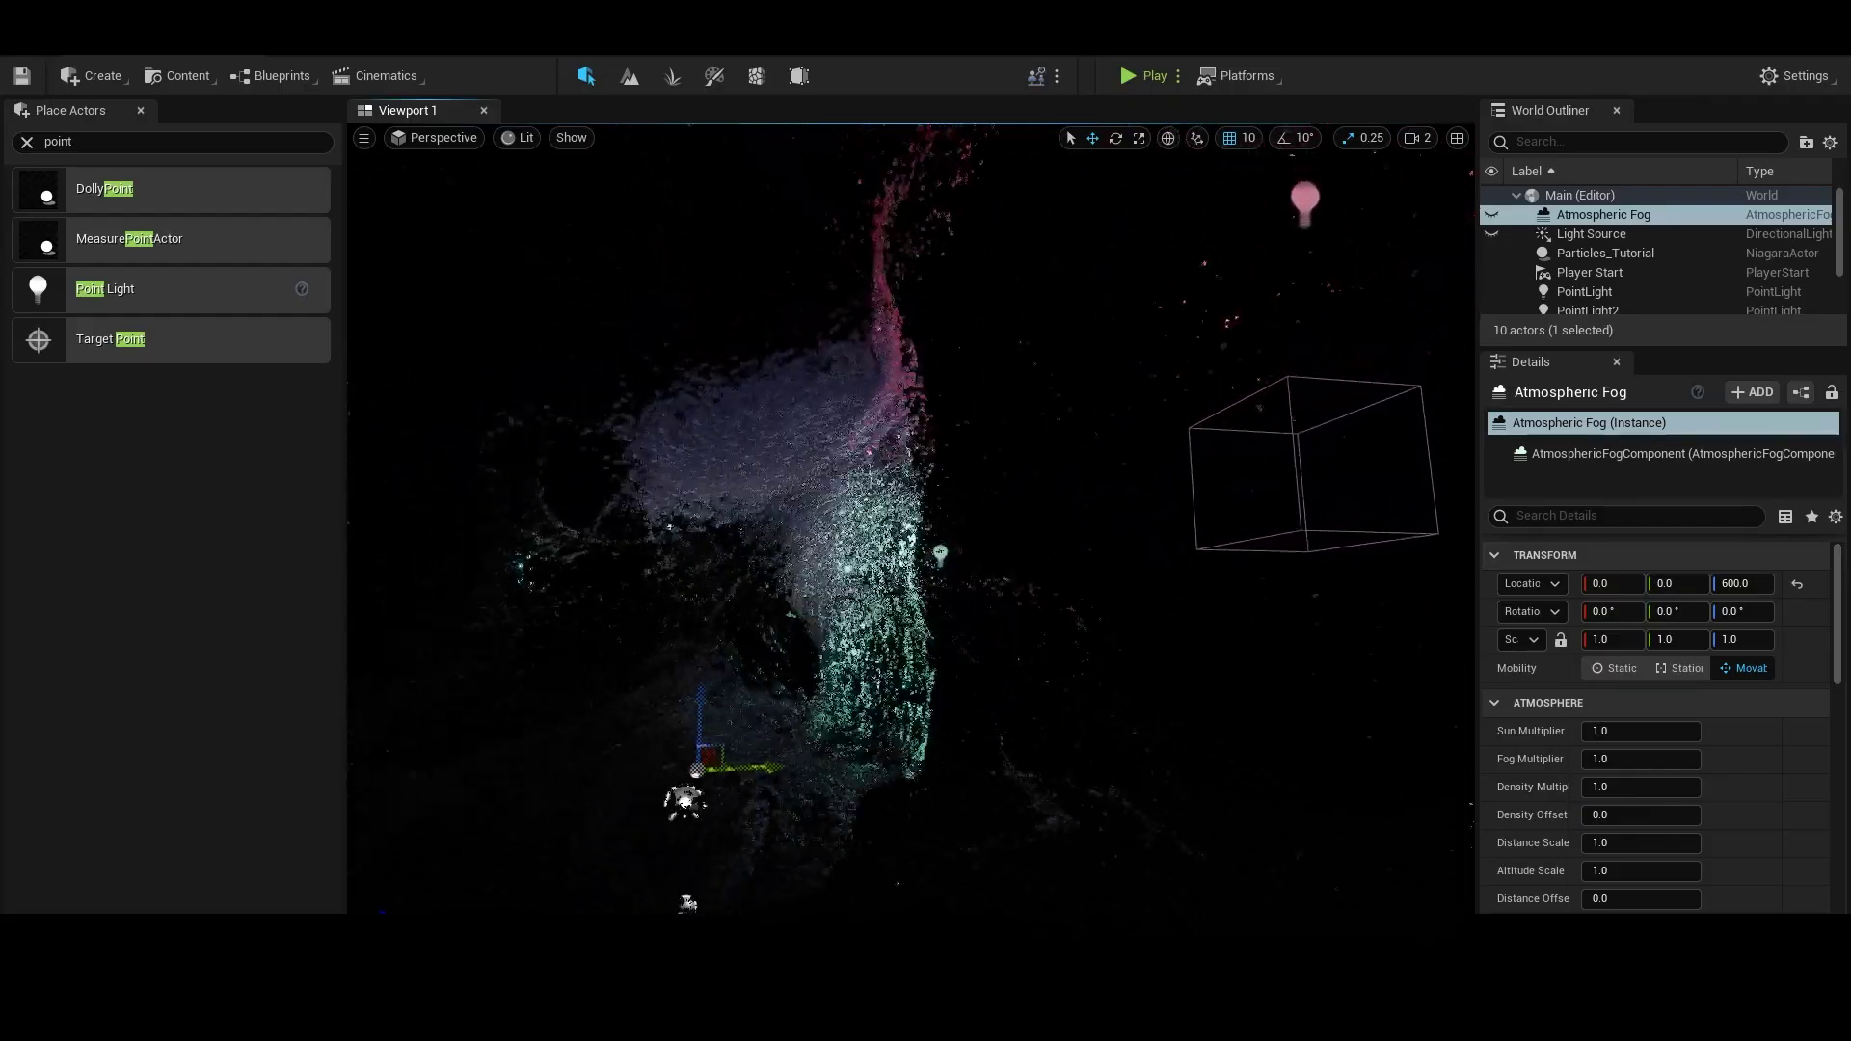
pyautogui.moveTo(911, 521); pyautogui.dragTo(891, 480, button='right')
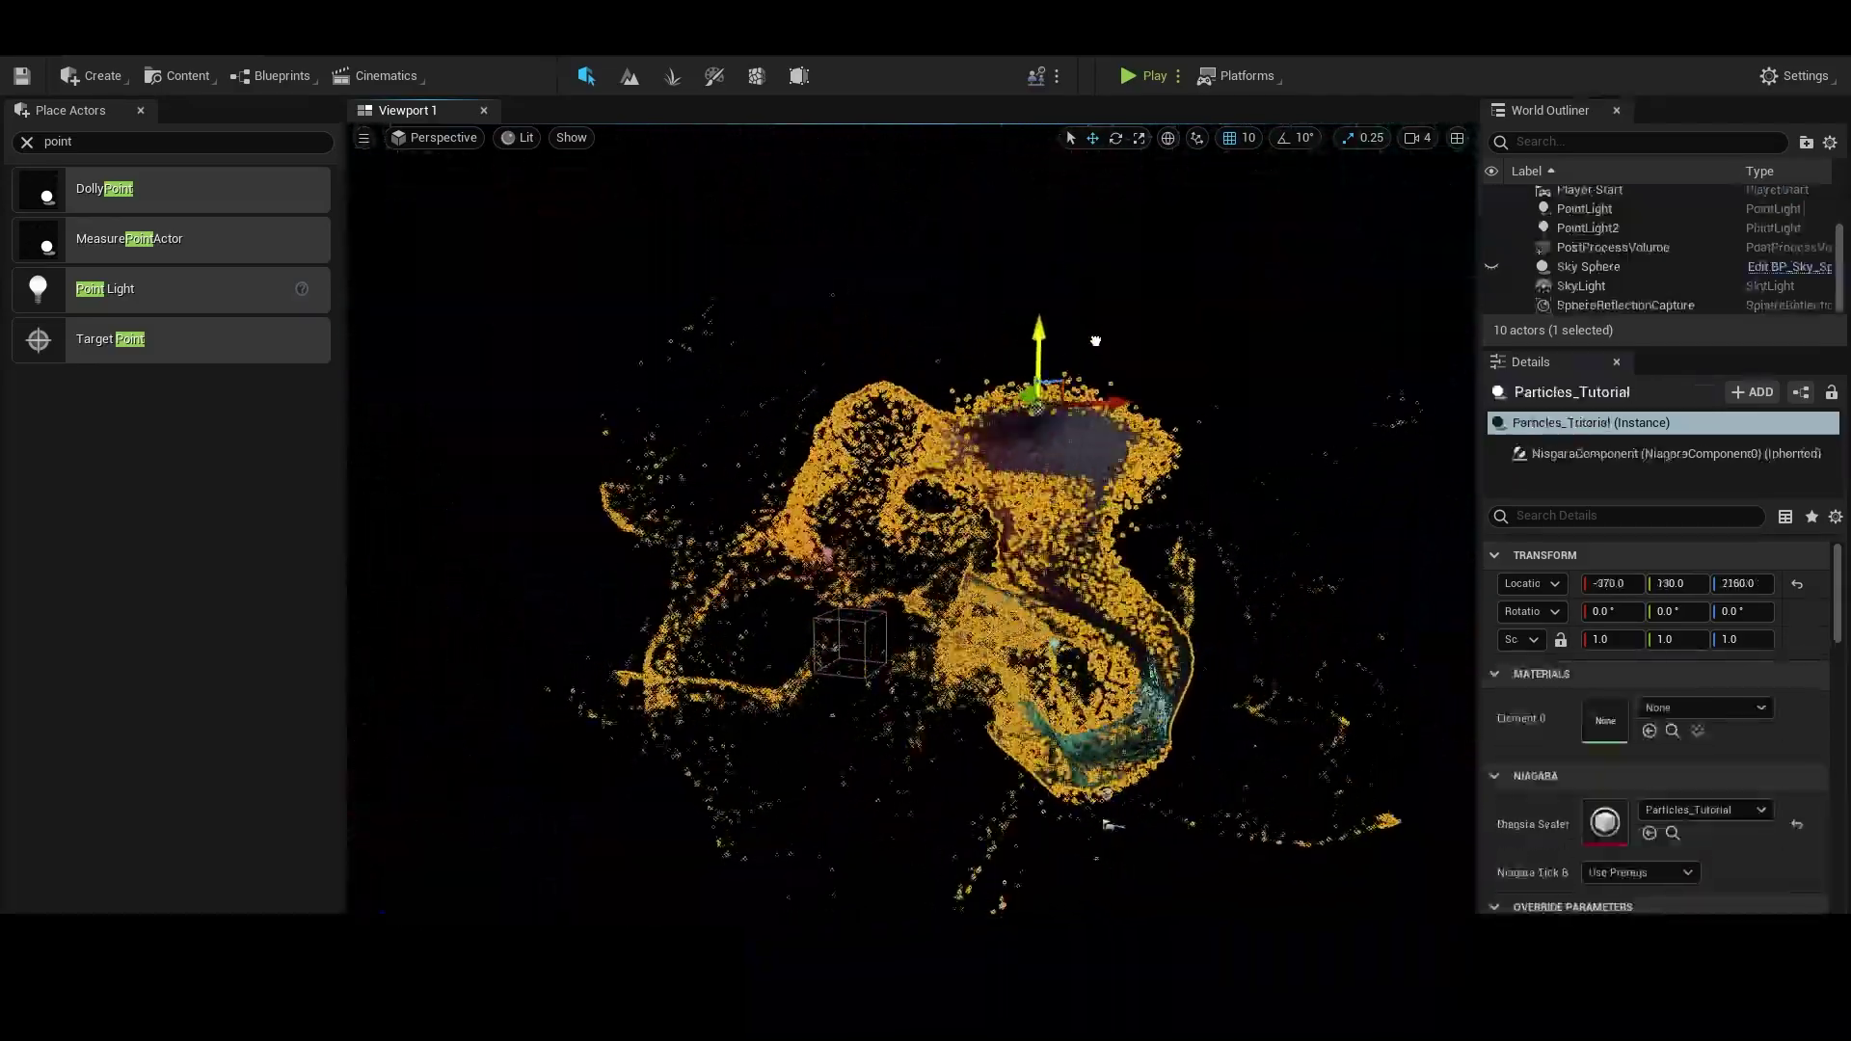
pyautogui.moveTo(1099, 234); pyautogui.dragTo(521, 400)
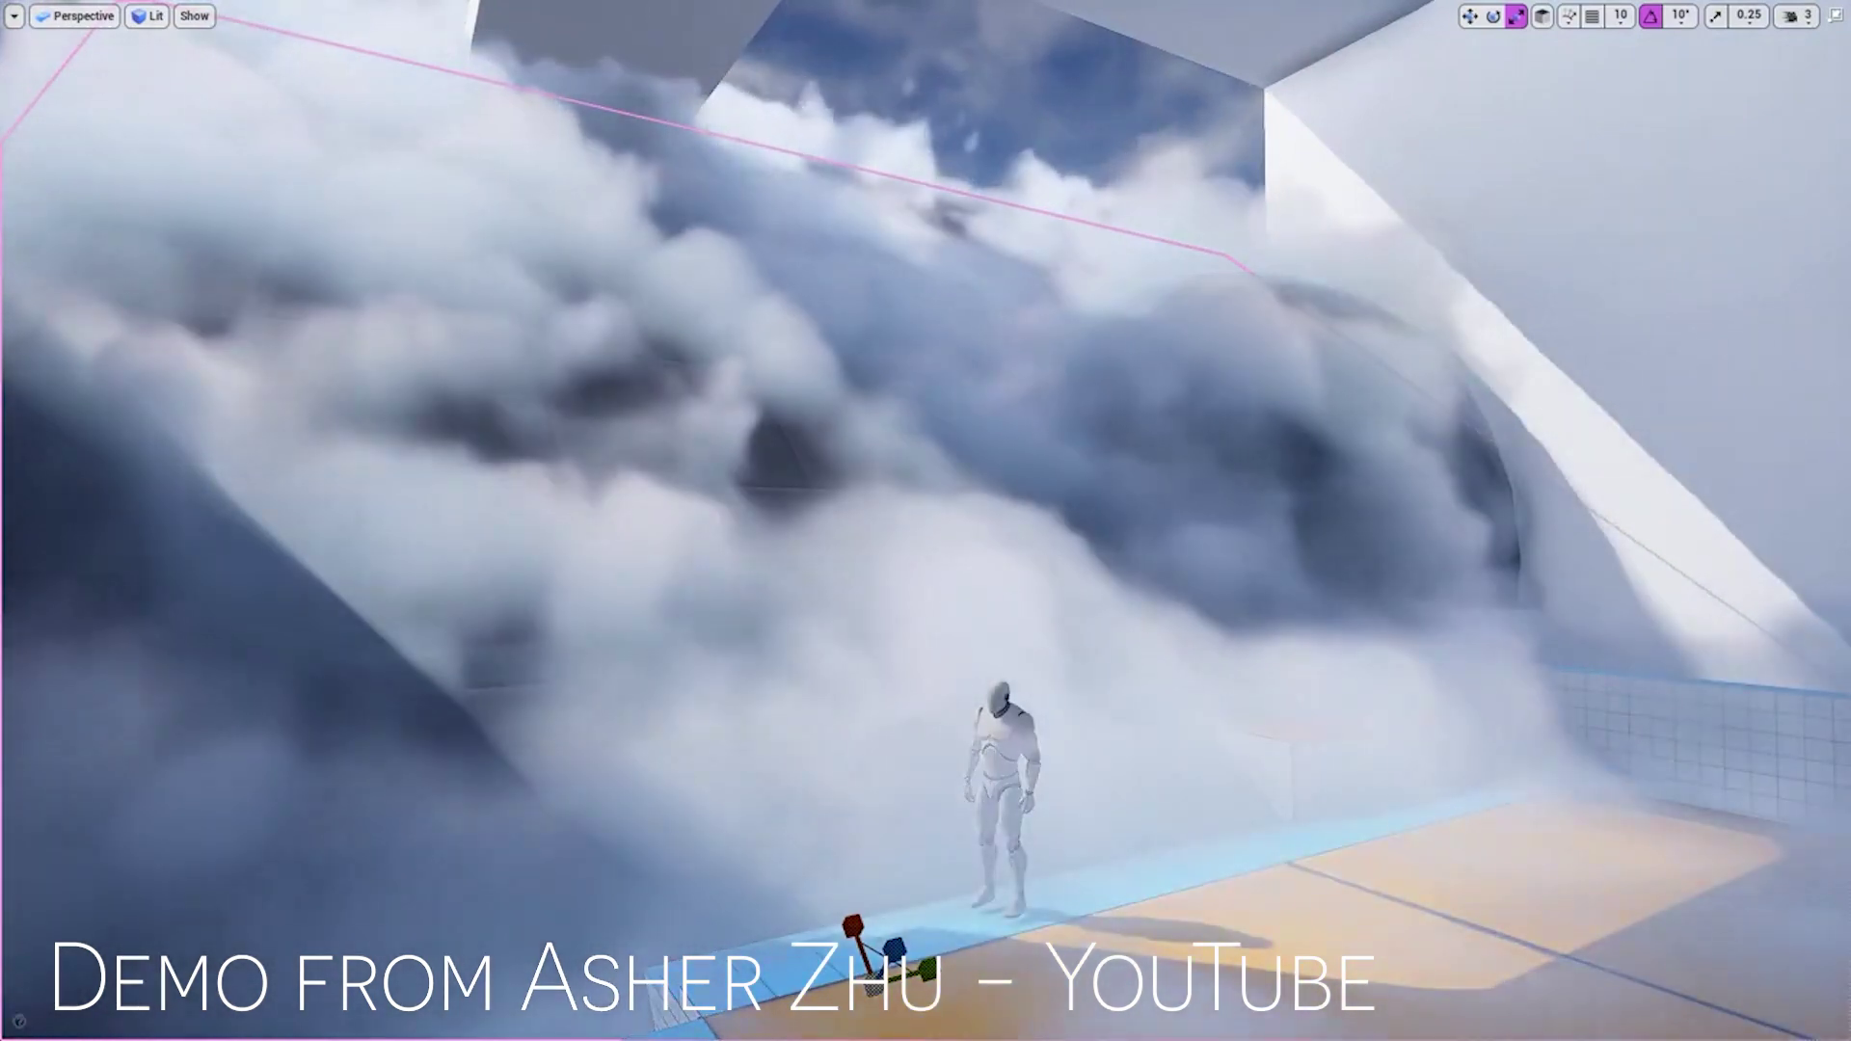
# Step: Undo the cloud MicroDetailIntensity edit with Ctrl+Z
pyautogui.hotkey('ctrl', 'z')
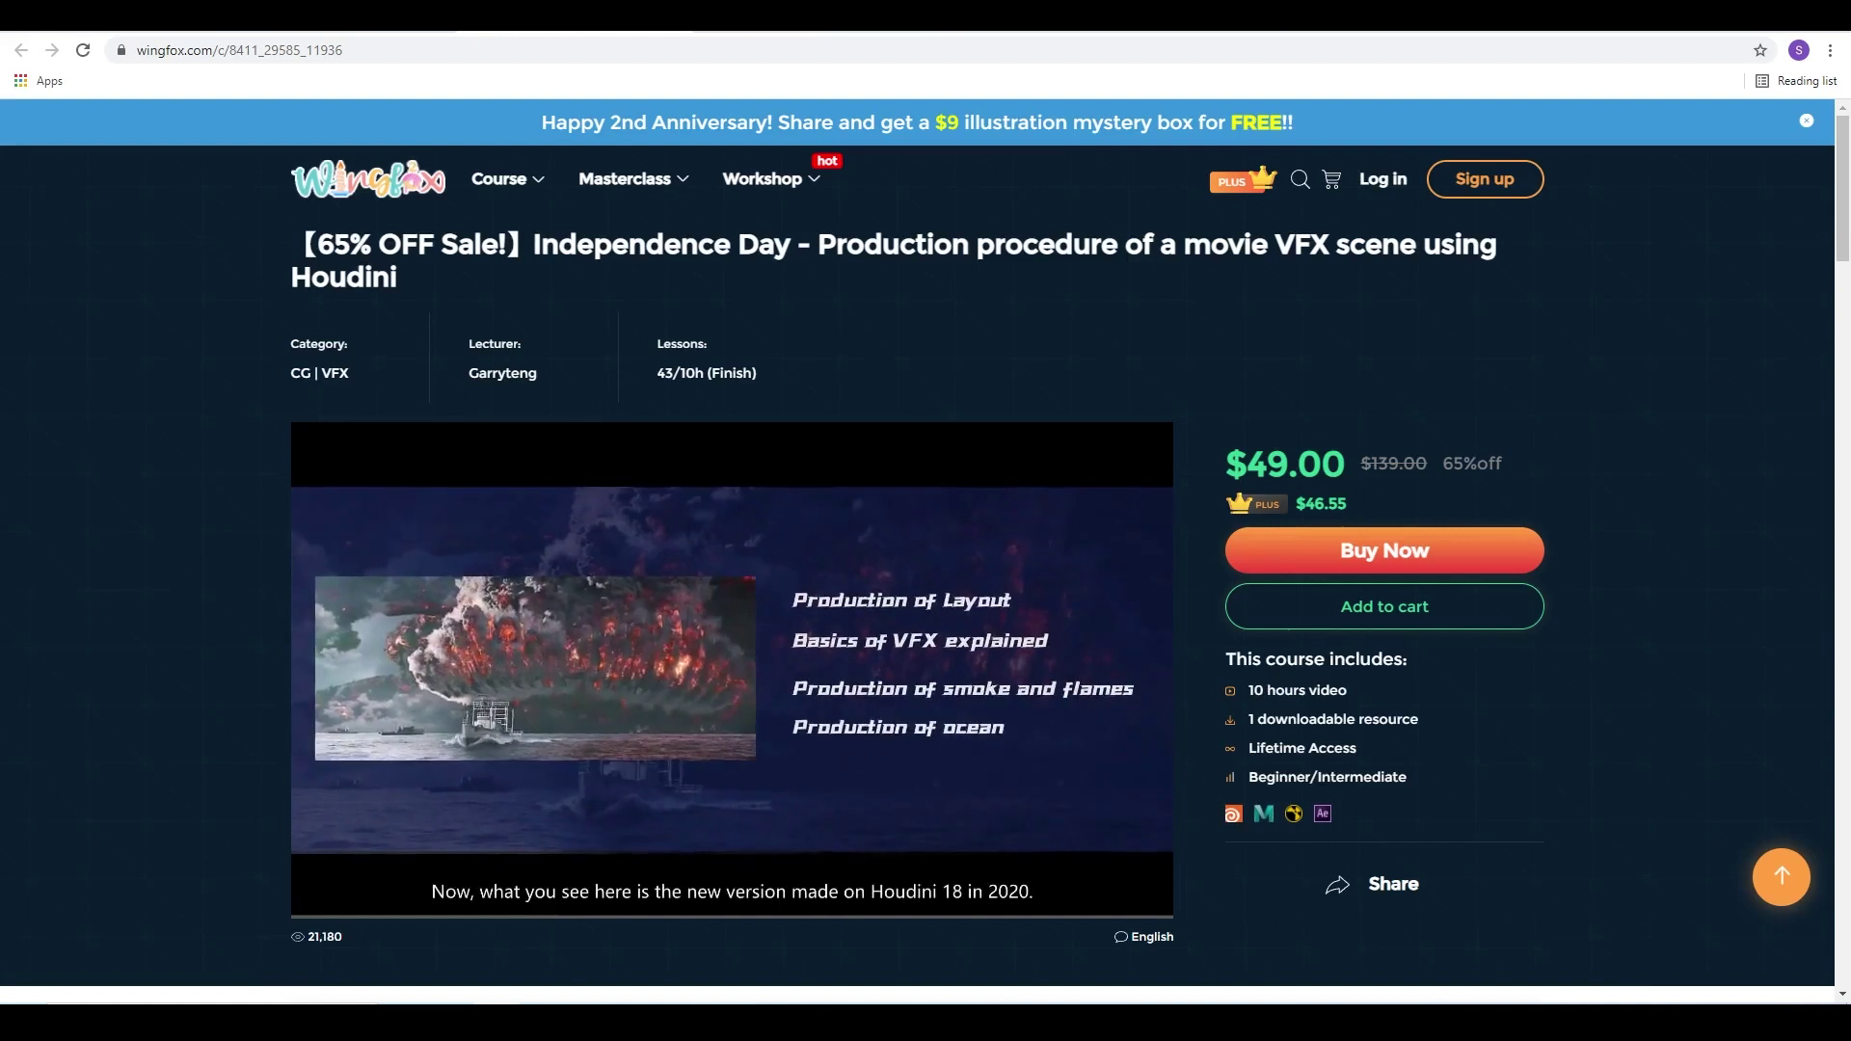
# Step: Go back from the Houdini 'Independence Day' course page to the Wingfox home page
pyautogui.hotkey('alt', 'Left')
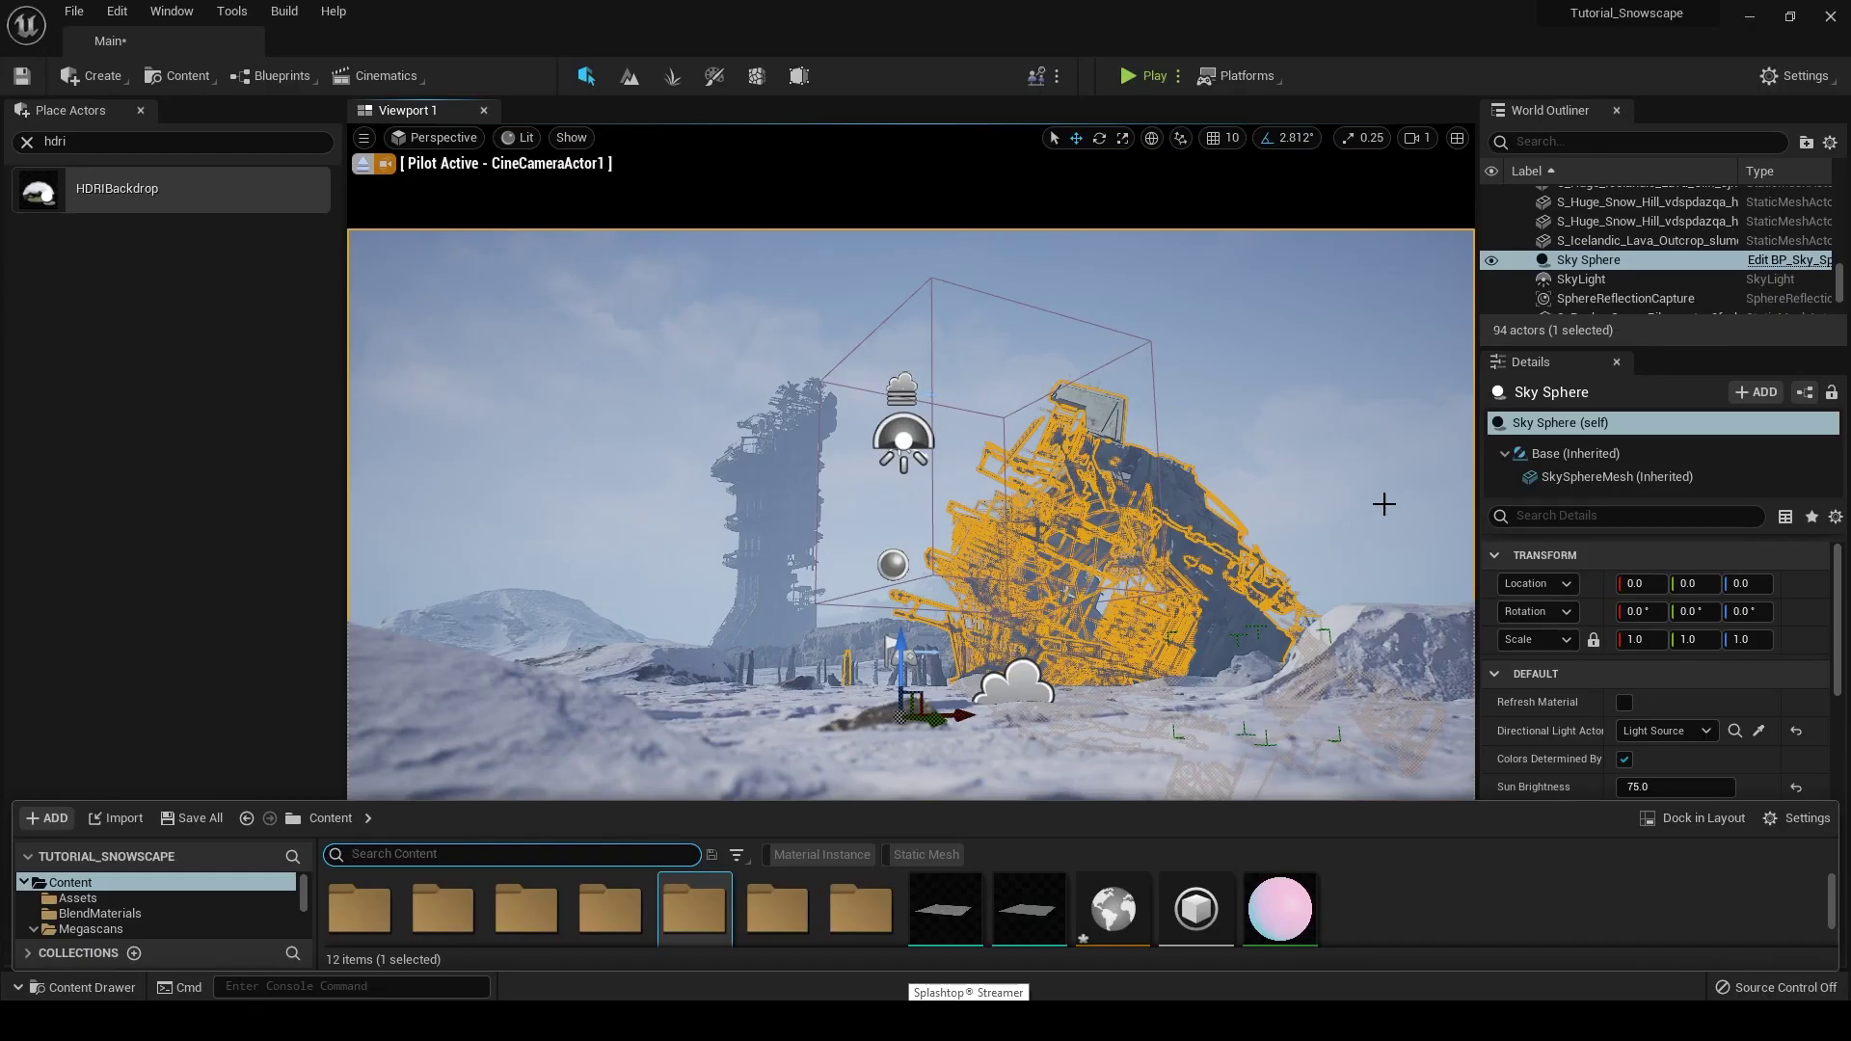
# Step: Select the snow mound and open a taller Content Drawer showing the Niagara and StarterContent folders
pyautogui.click(1456, 643)
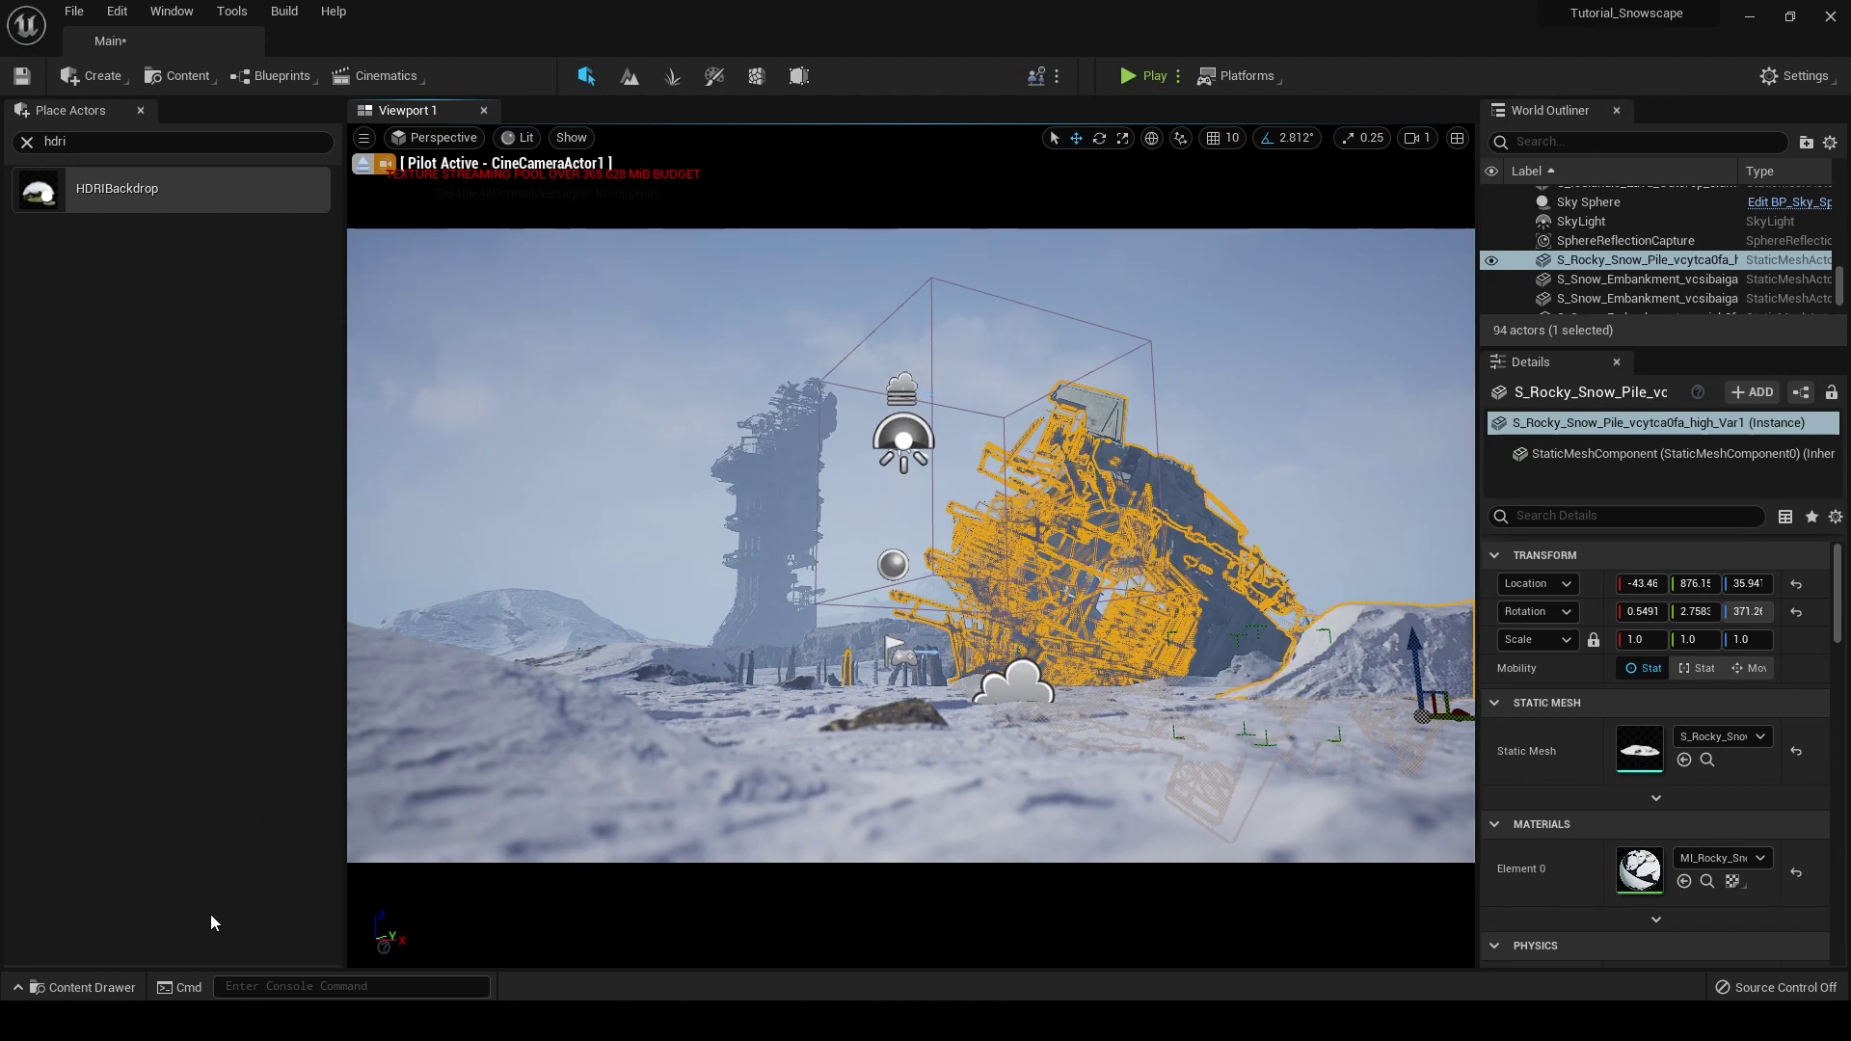
pyautogui.click(86, 987)
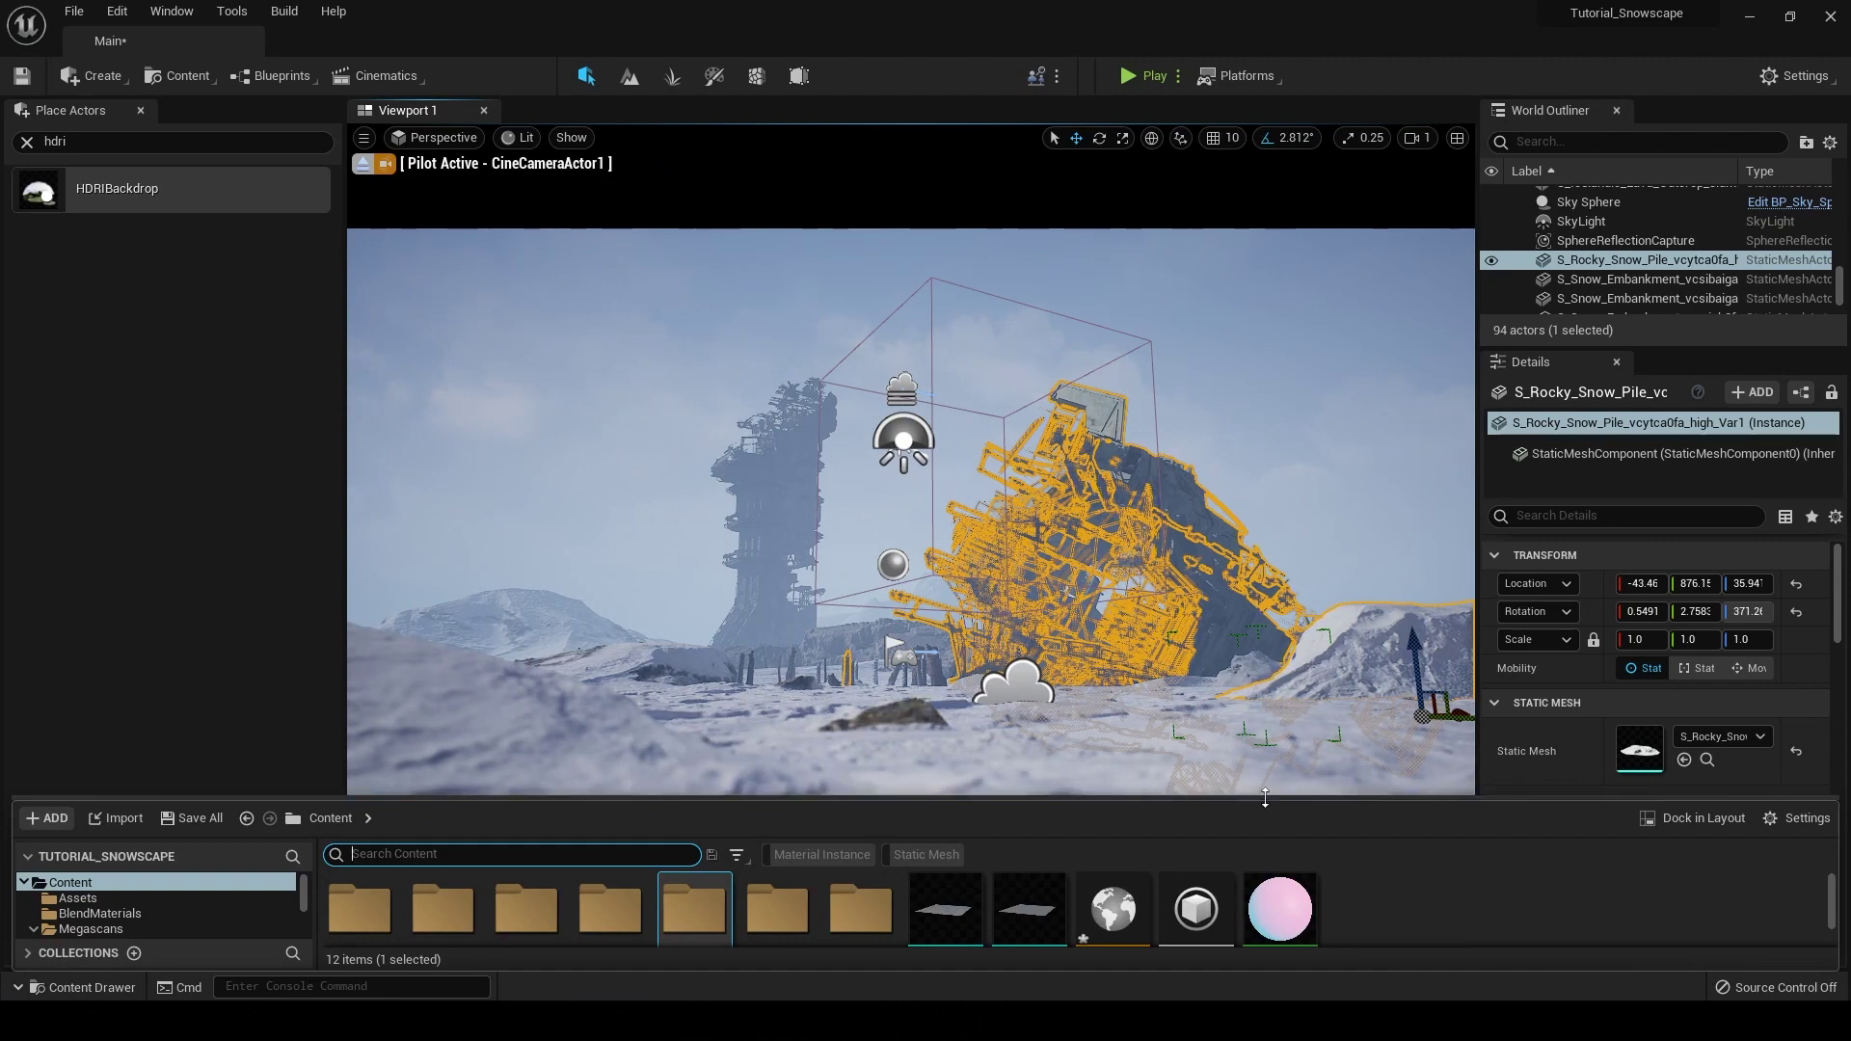
pyautogui.moveTo(1265, 798); pyautogui.dragTo(1264, 748)
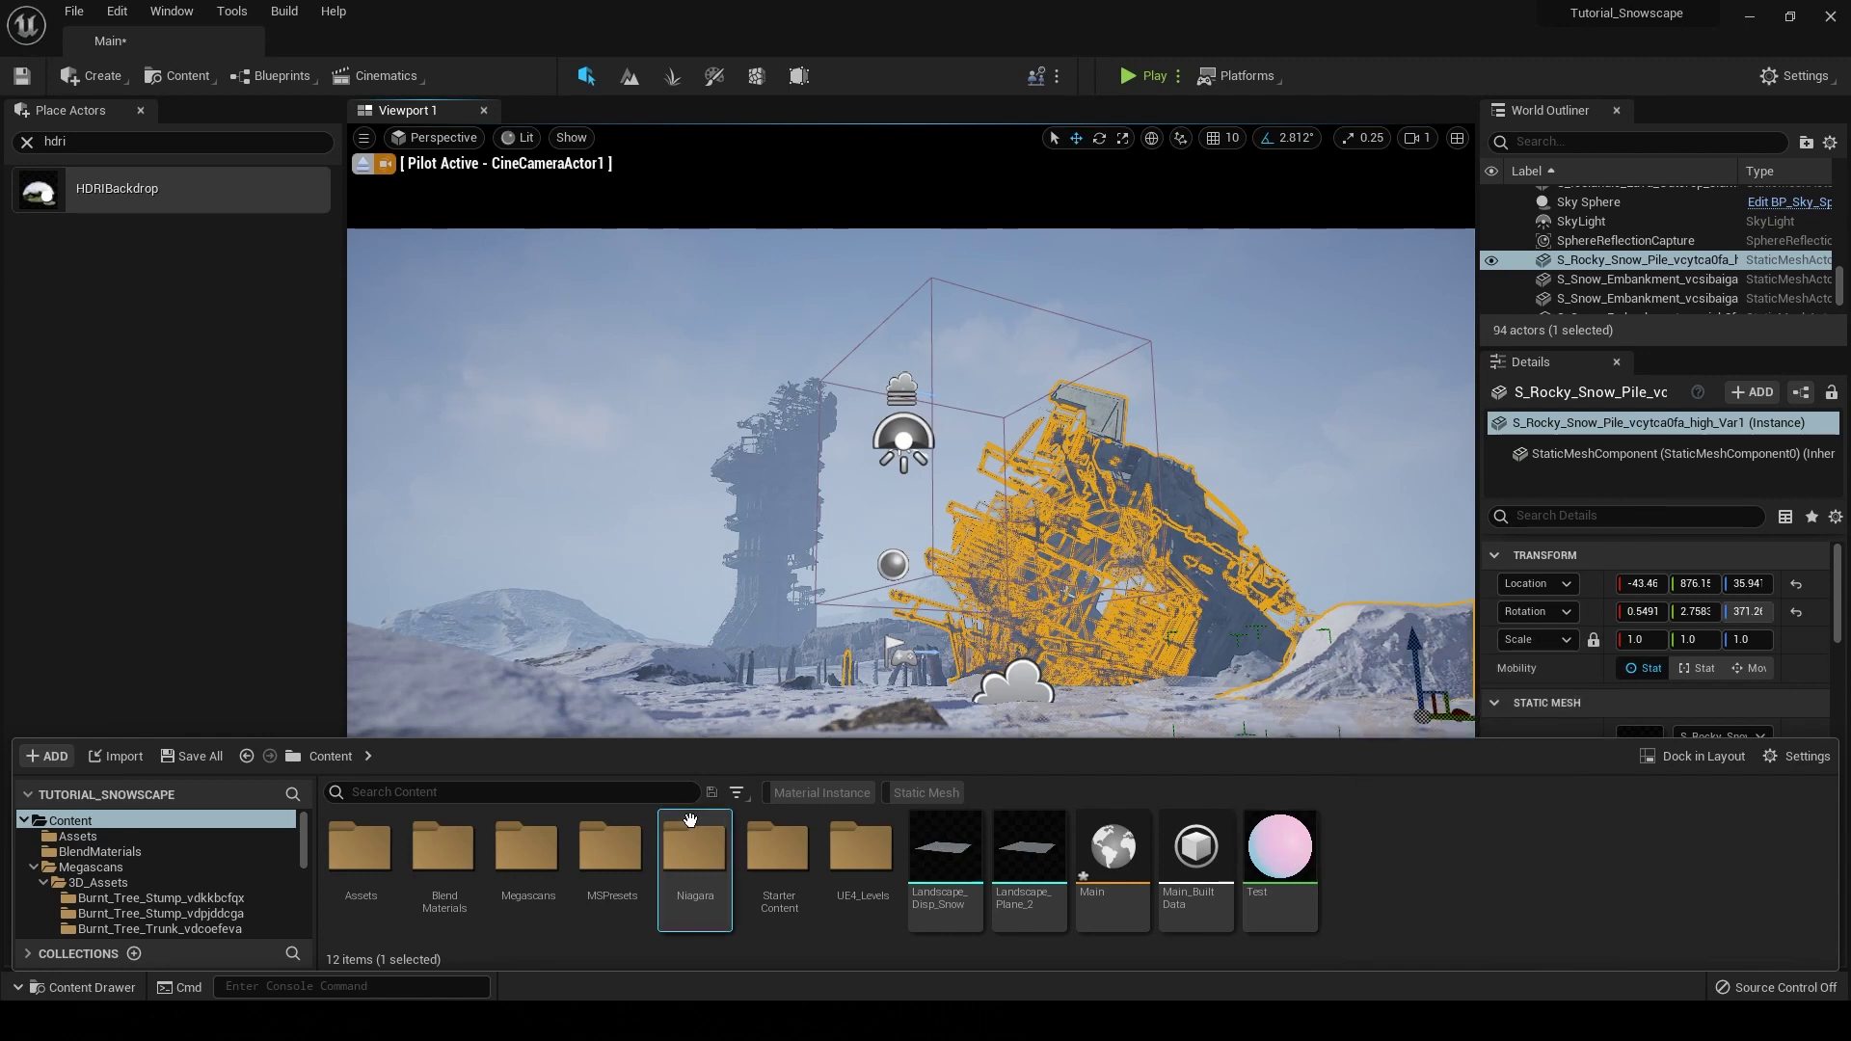
pyautogui.click(128, 18)
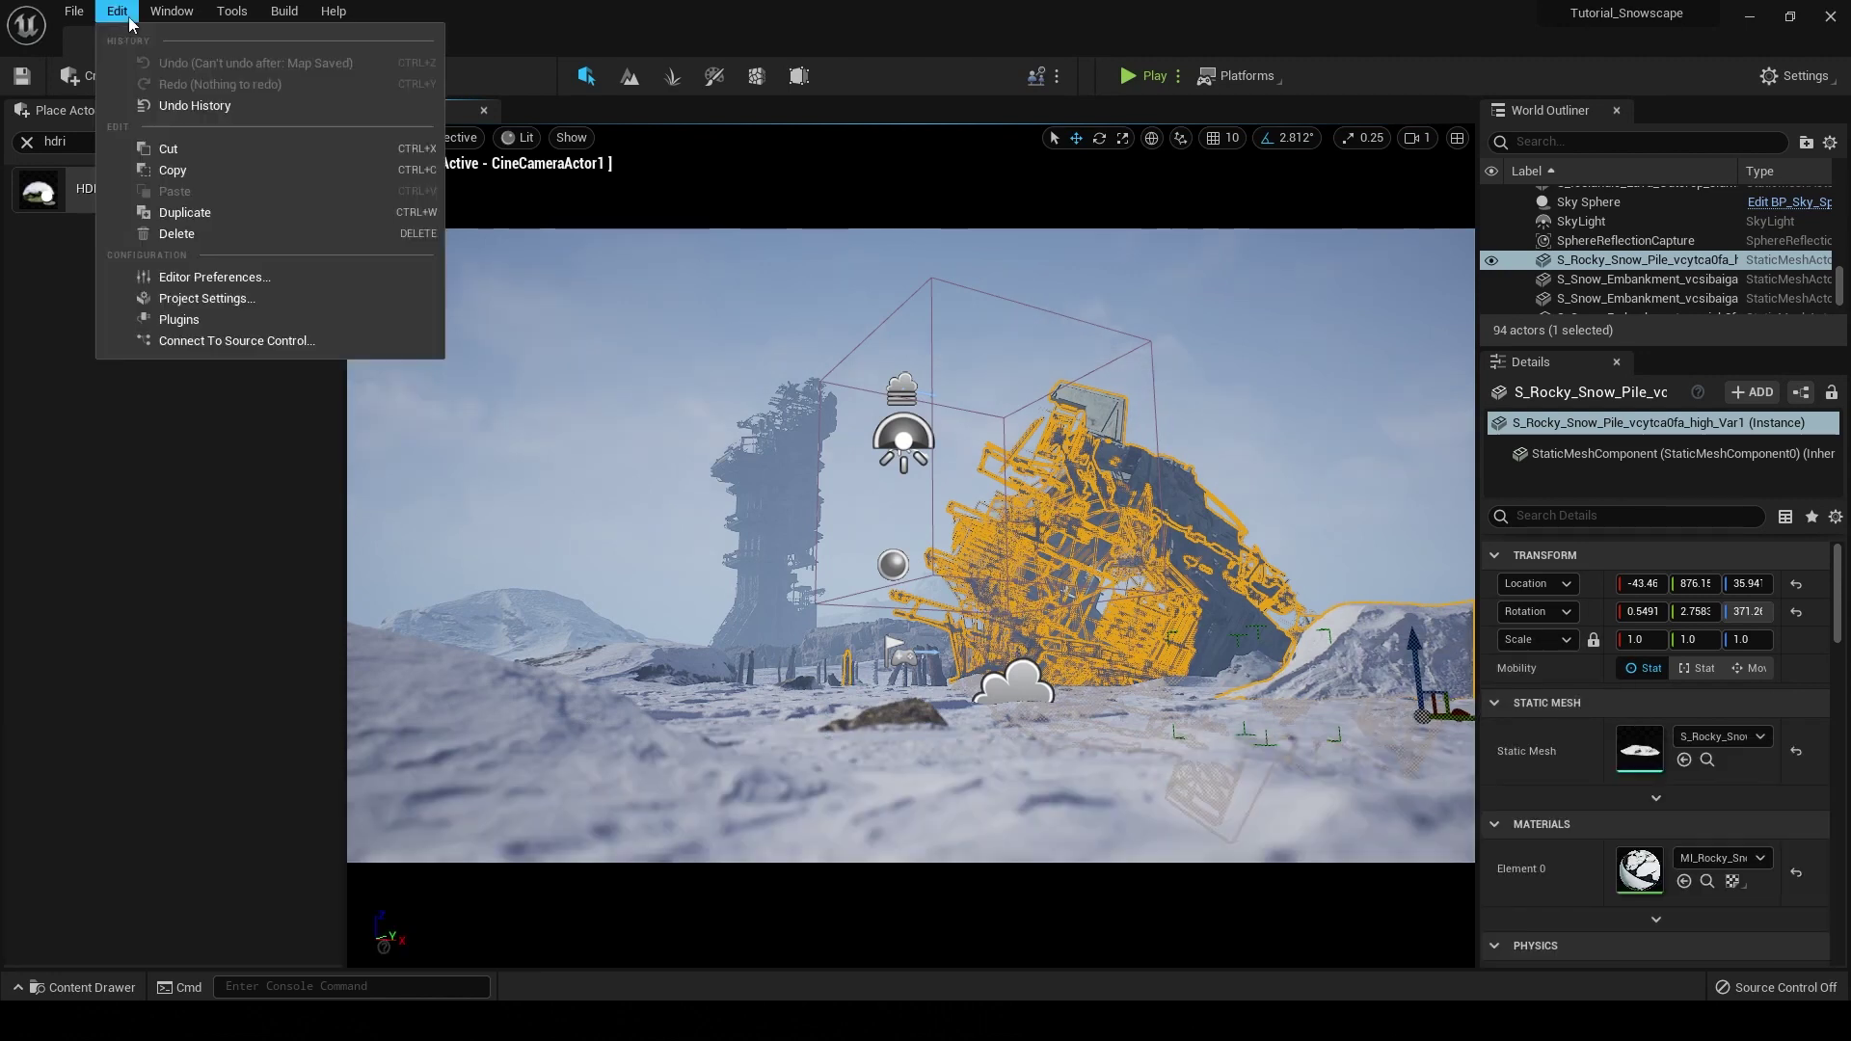
# Step: Search the plugins for 'niagara' and confirm the Niagara plugin is enabled
pyautogui.click(221, 321)
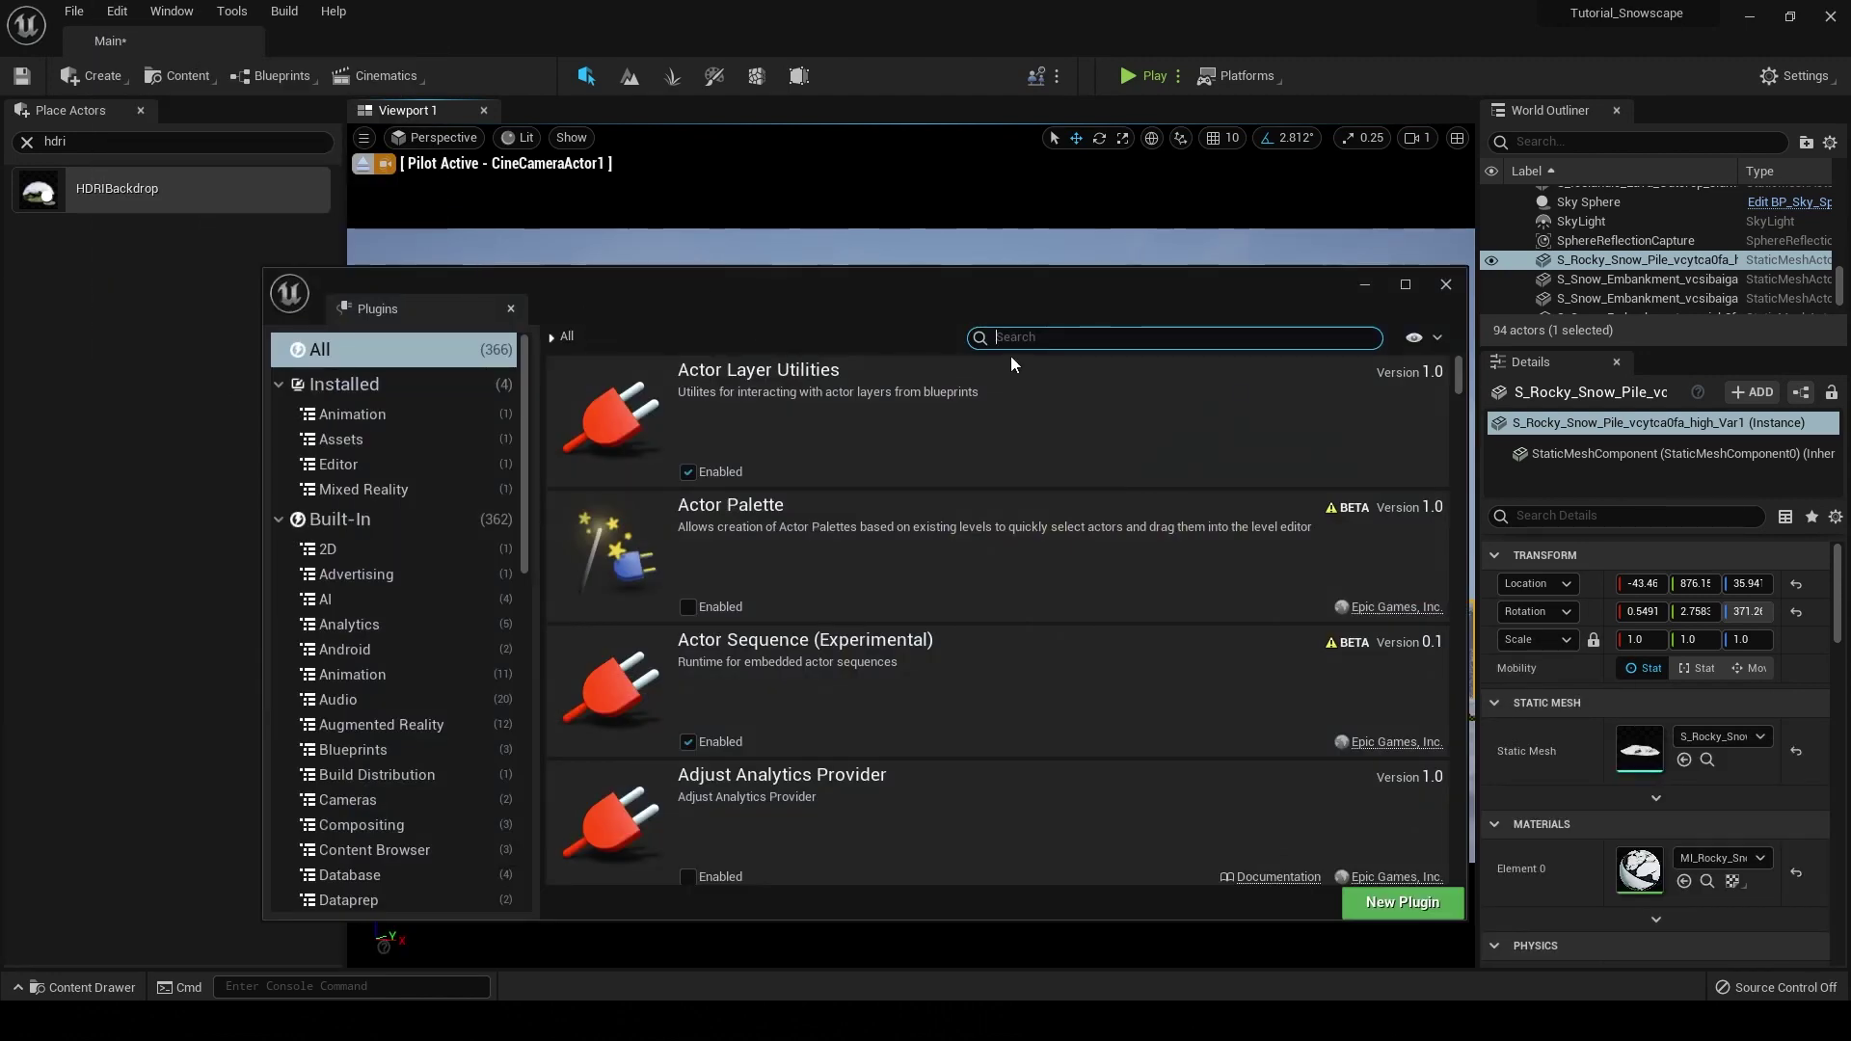
pyautogui.write('niag')
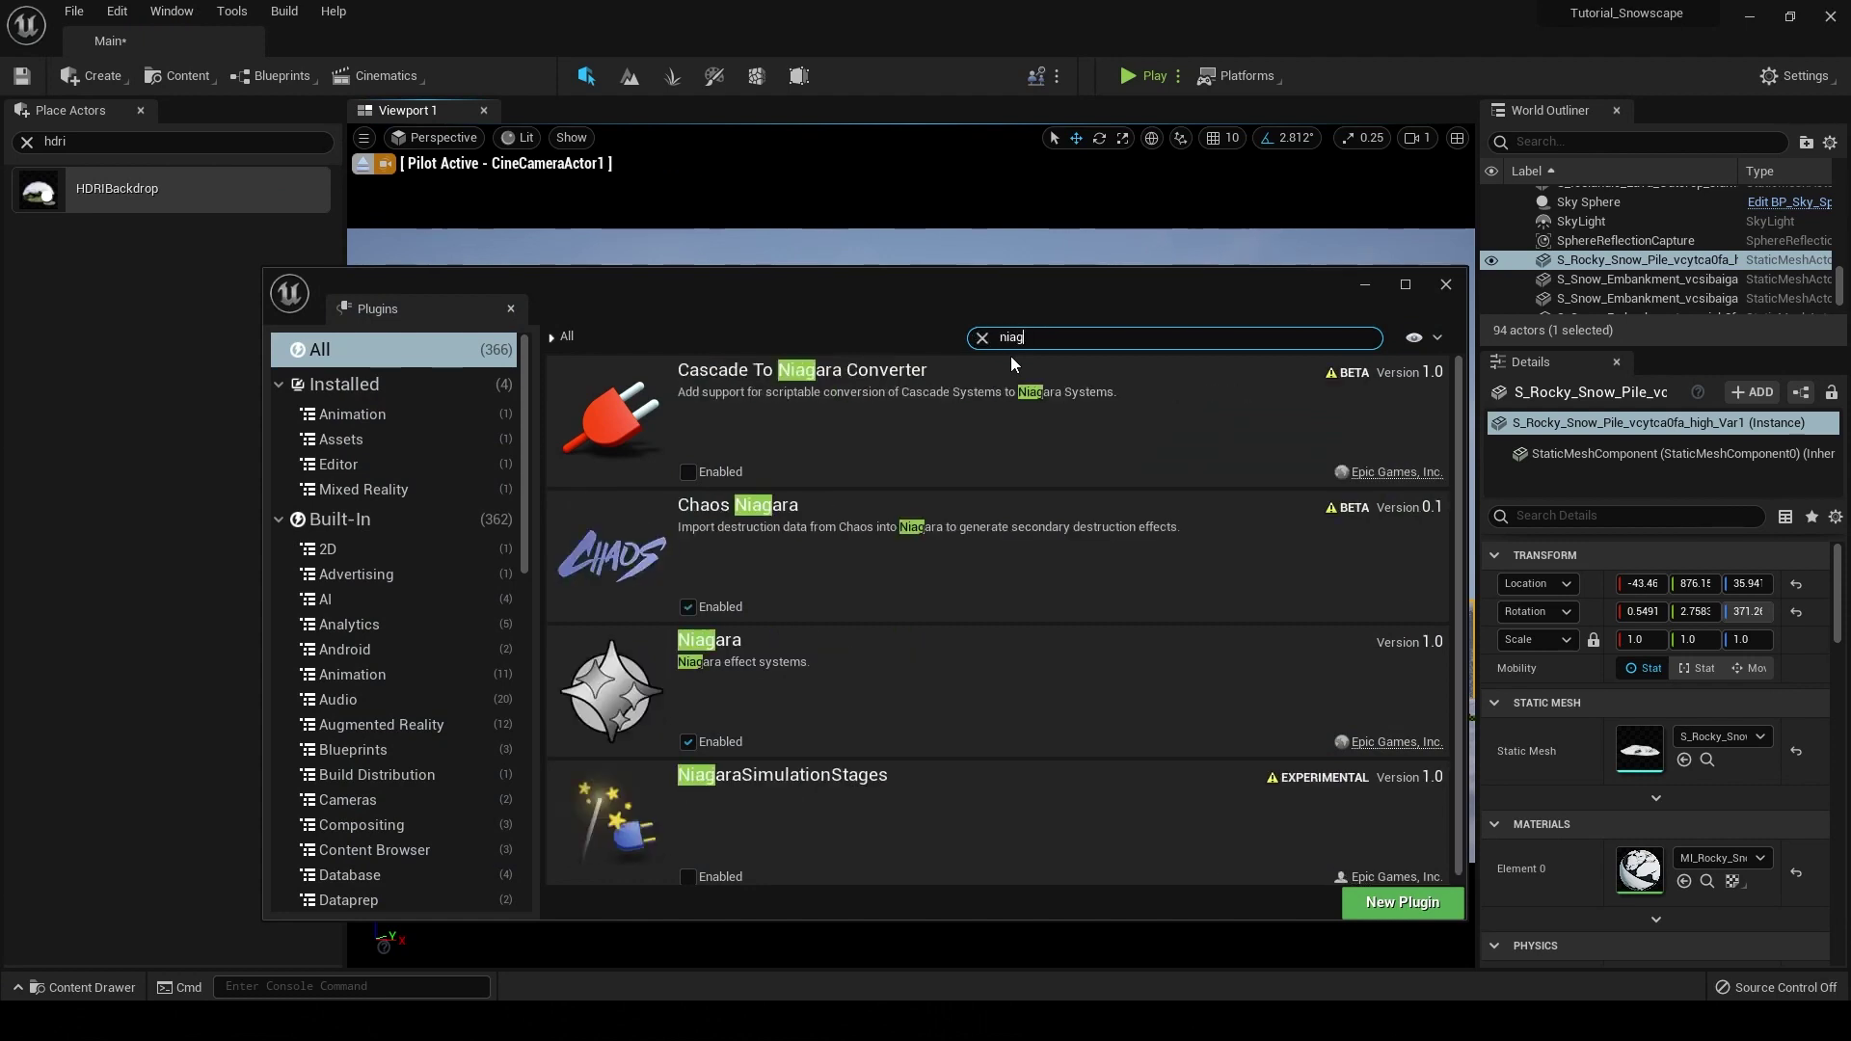
pyautogui.write('ara')
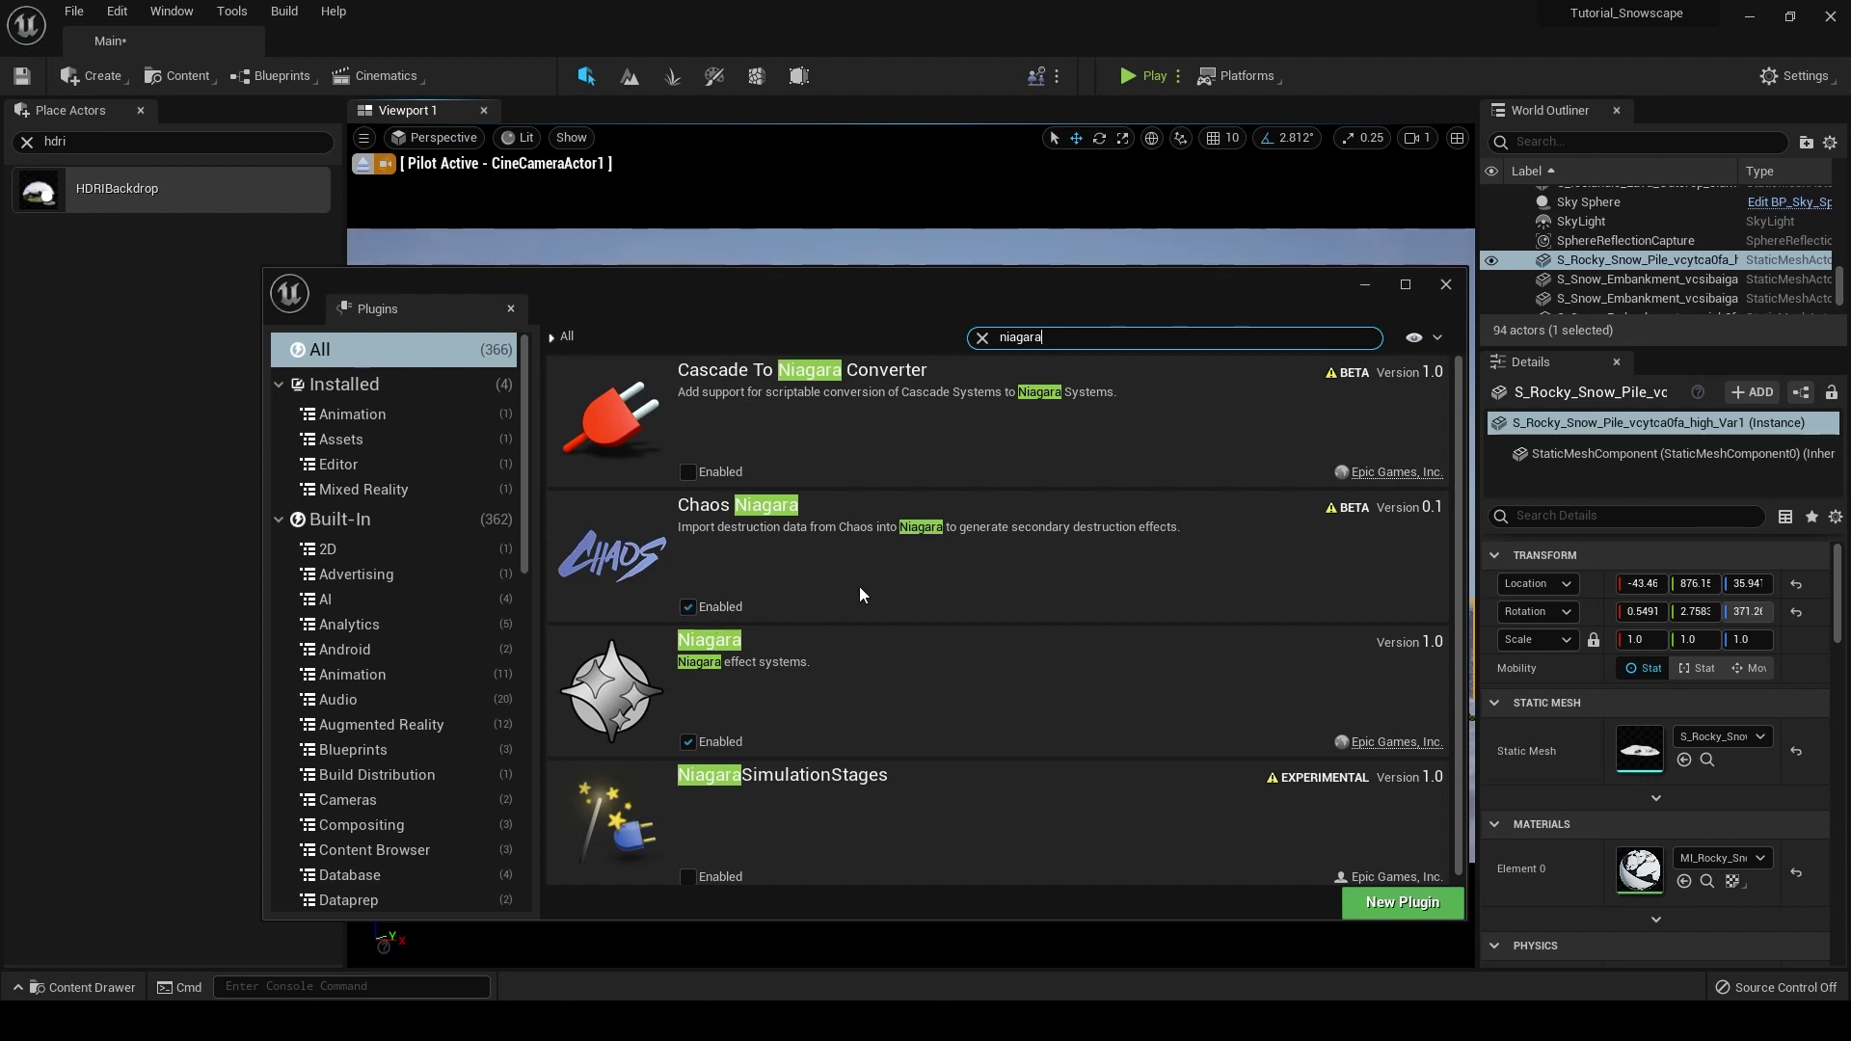
pyautogui.scroll(-1, 906, 536)
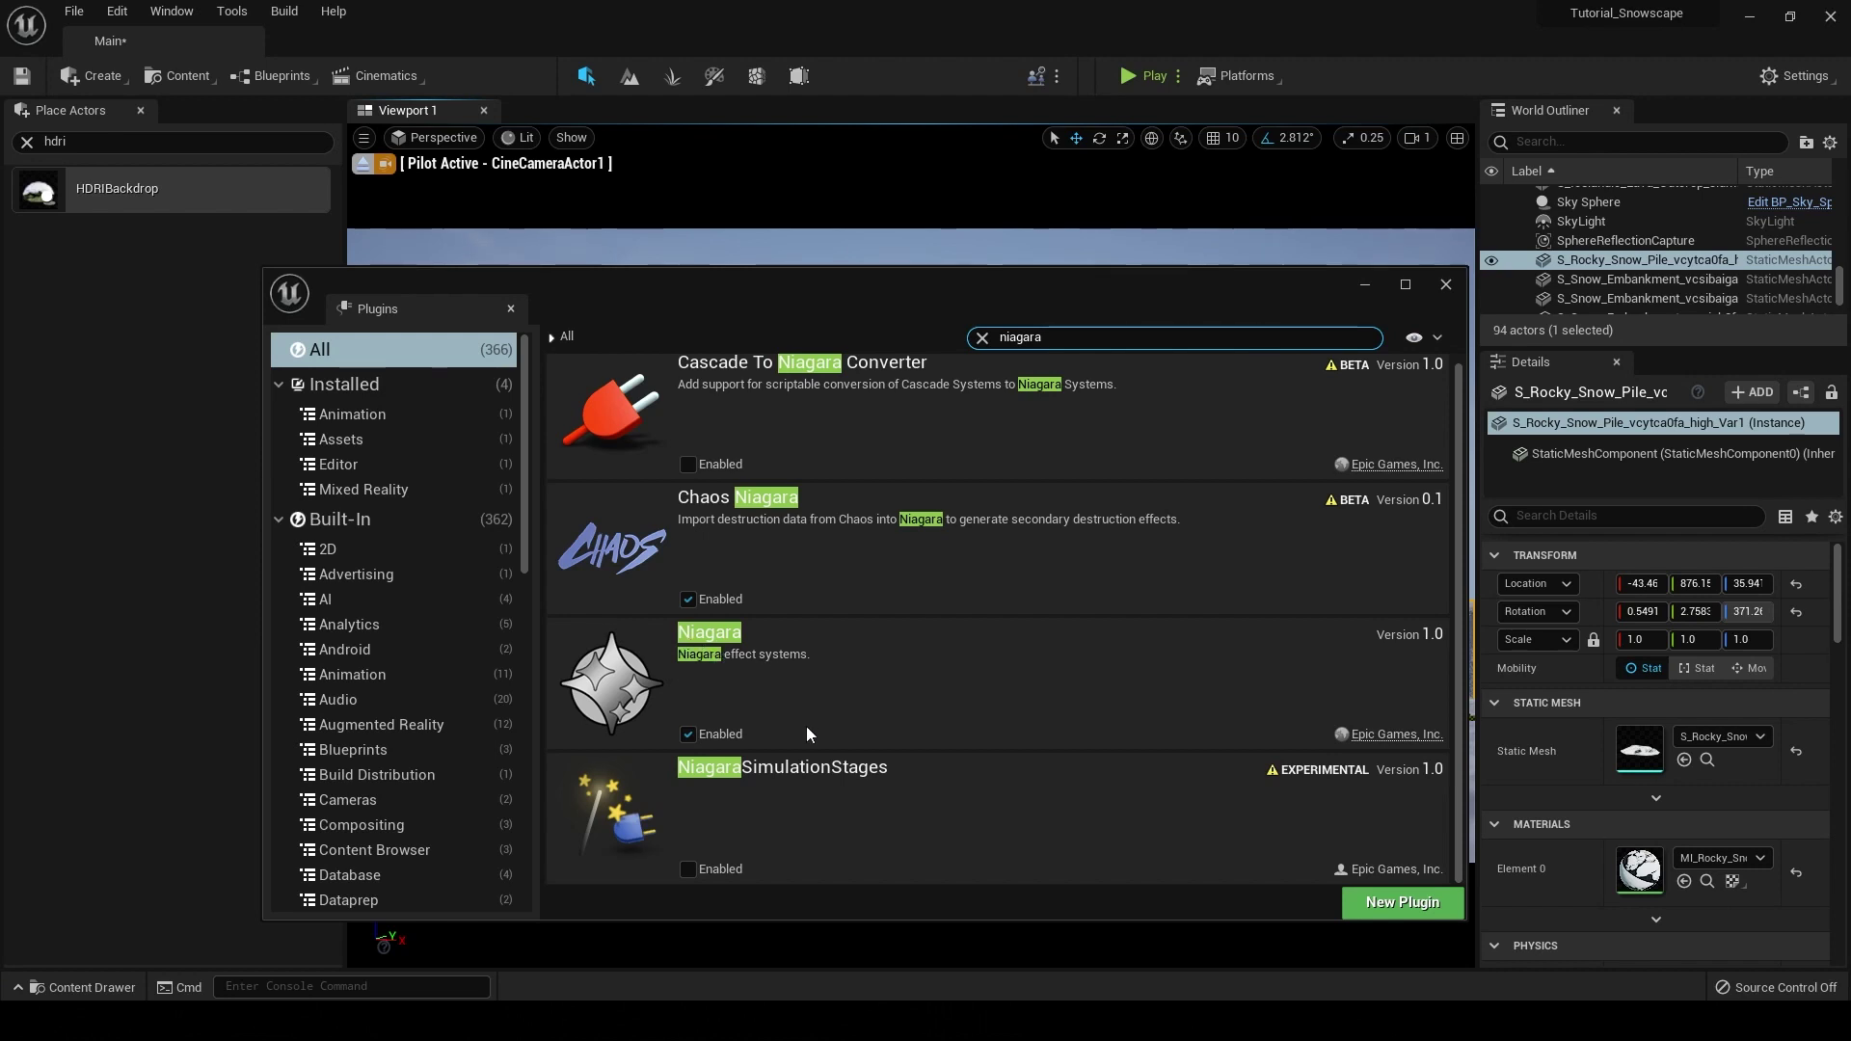
pyautogui.scroll(1, 889, 637)
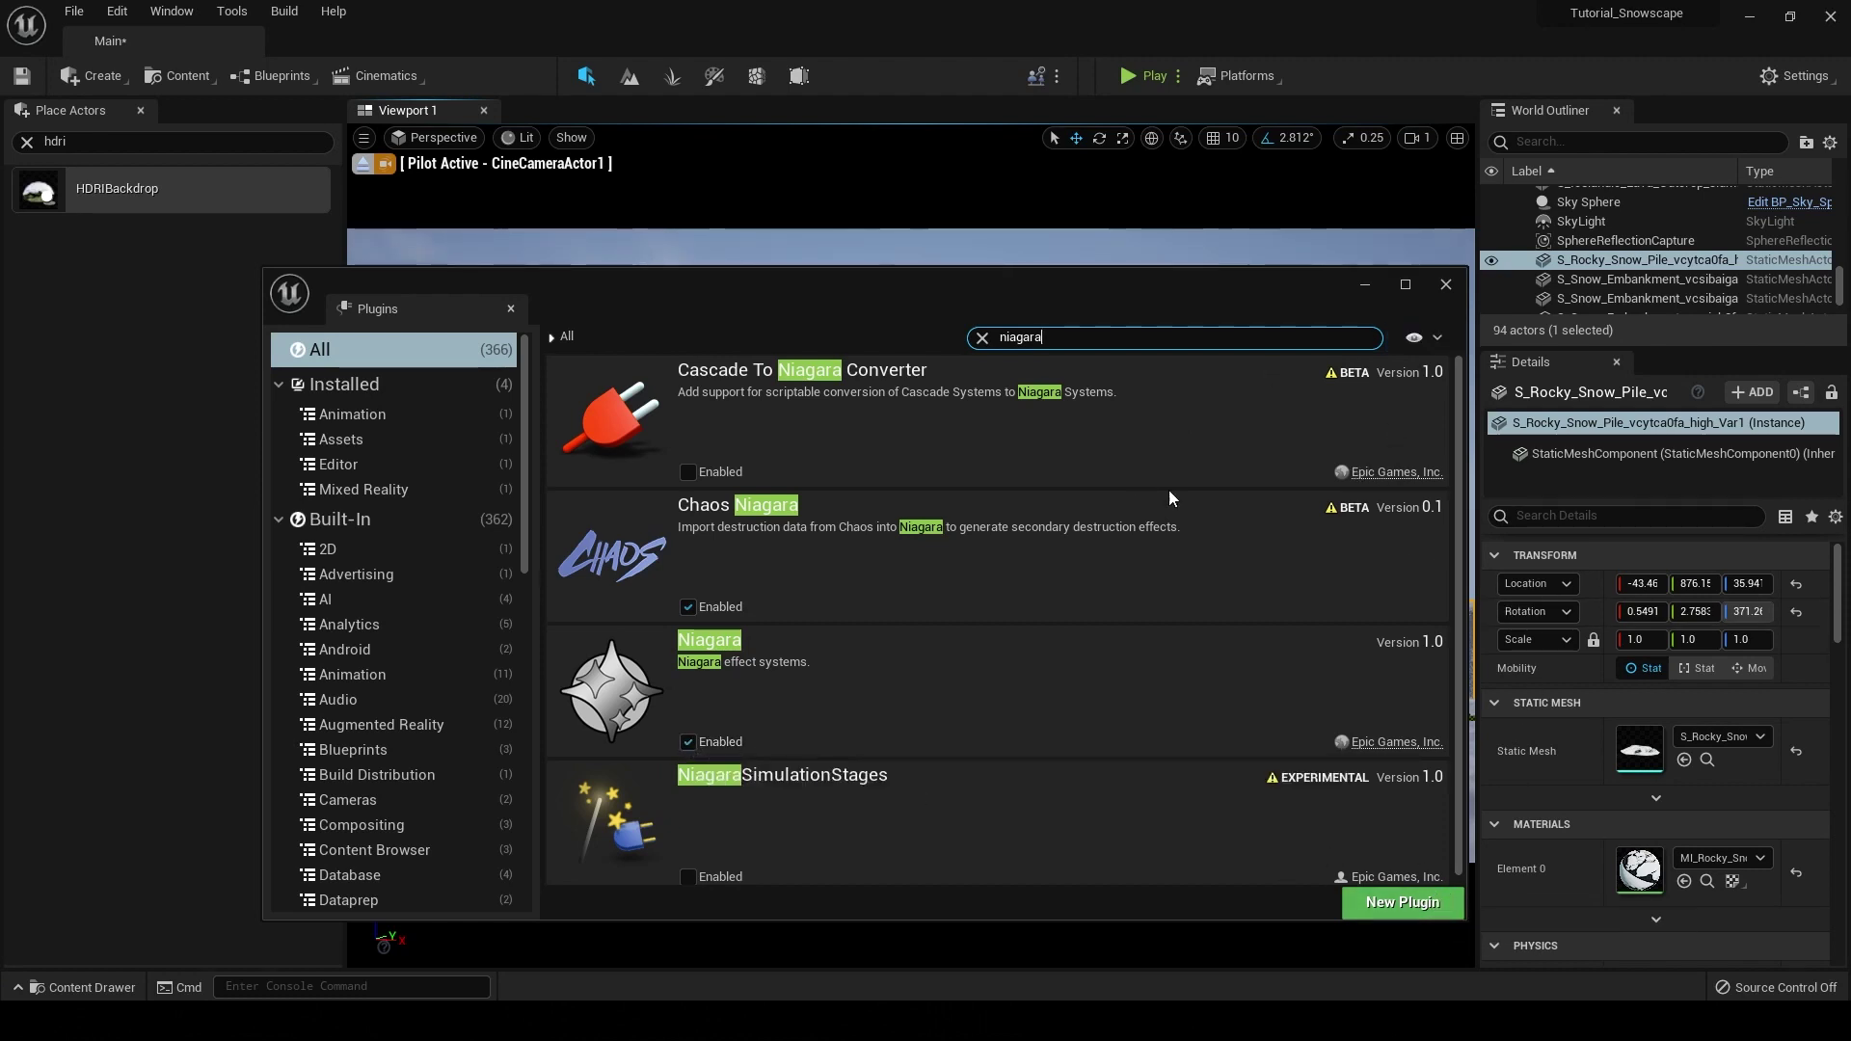
pyautogui.click(1446, 285)
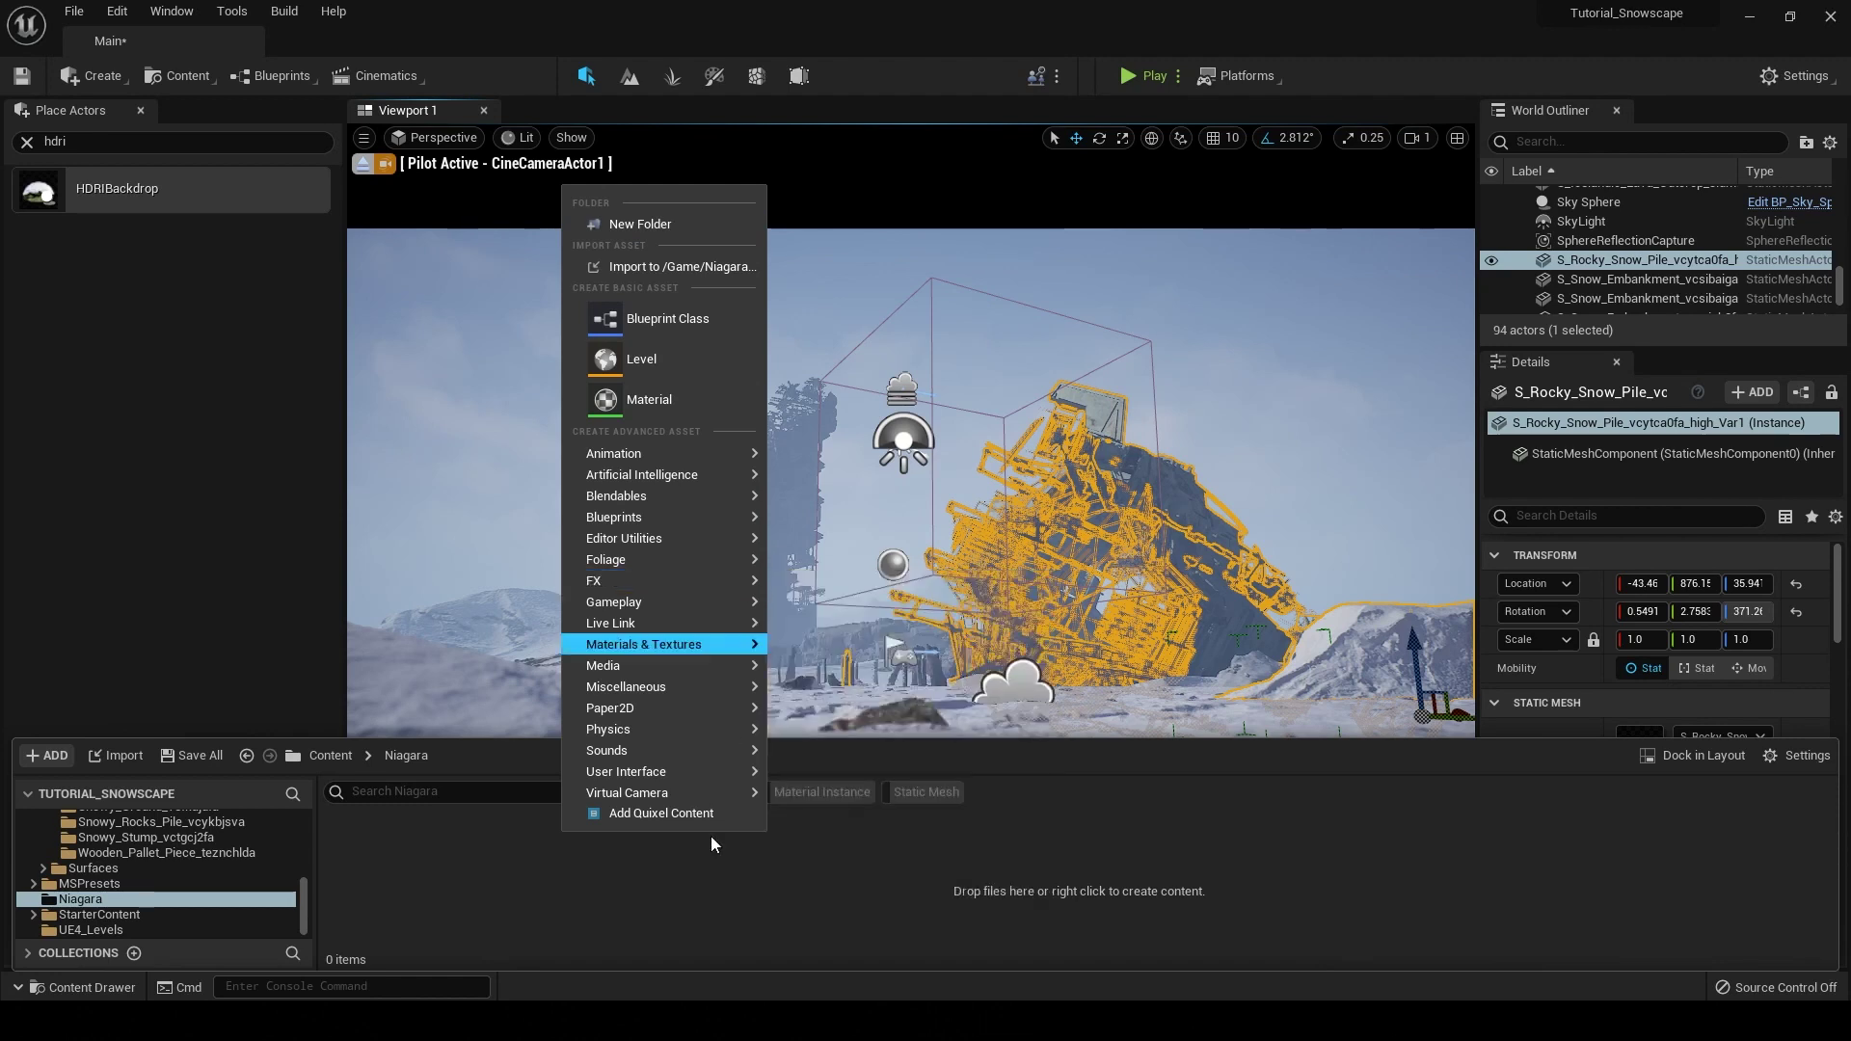
# Step: Create a Niagara system from the Simple Explosion template and name it Niagara_Tutorial
pyautogui.click(680, 876)
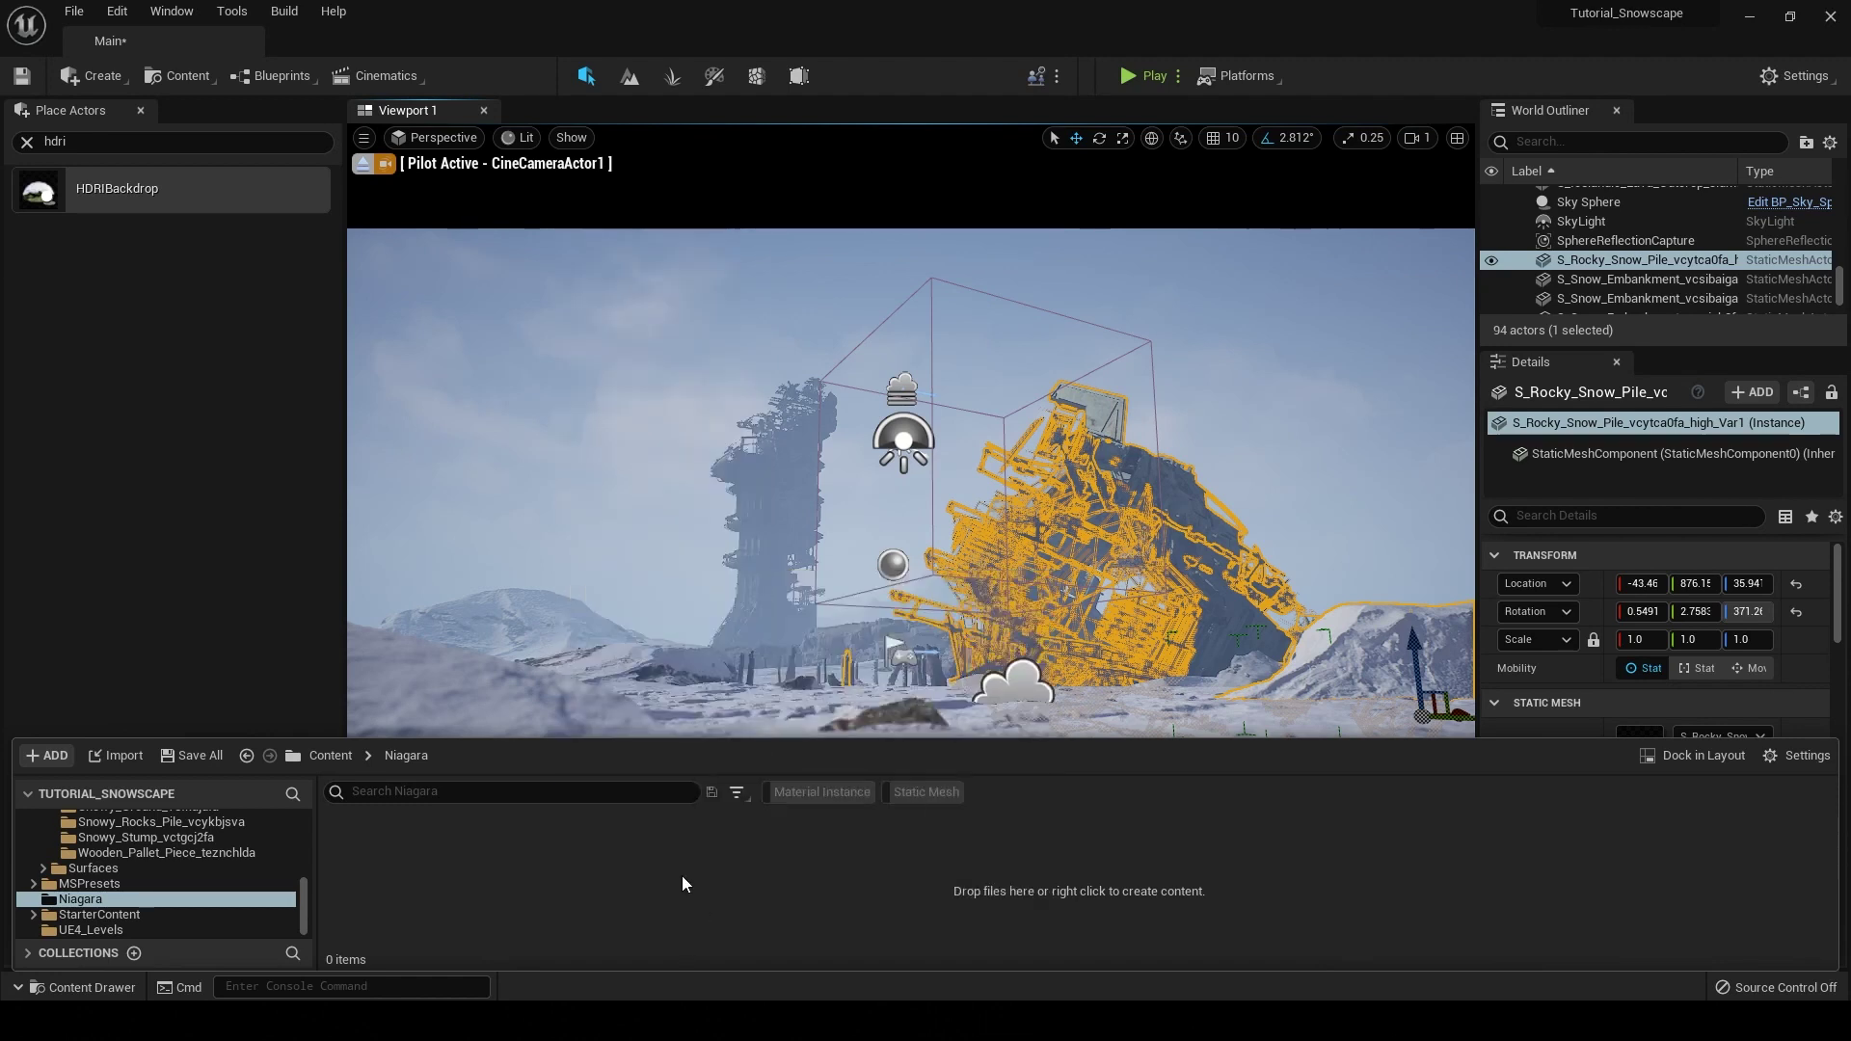
pyautogui.rightClick(694, 866)
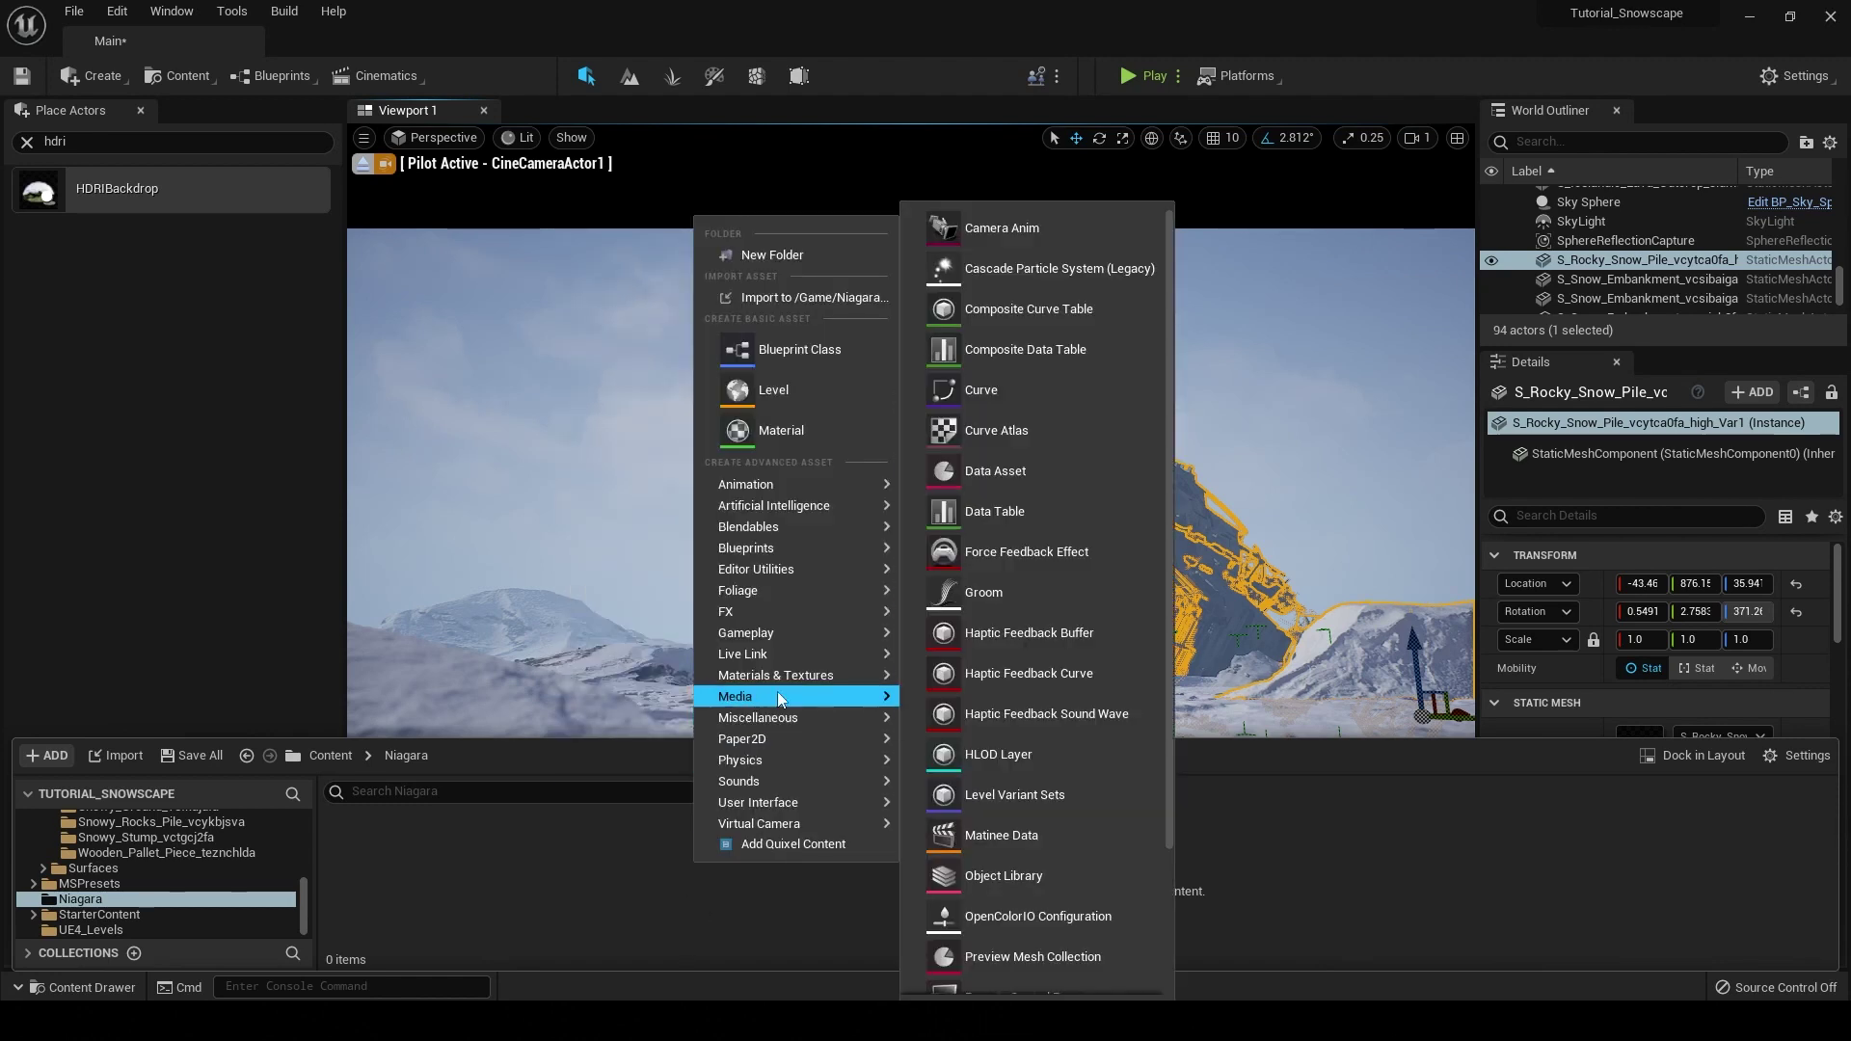
pyautogui.moveTo(801, 612)
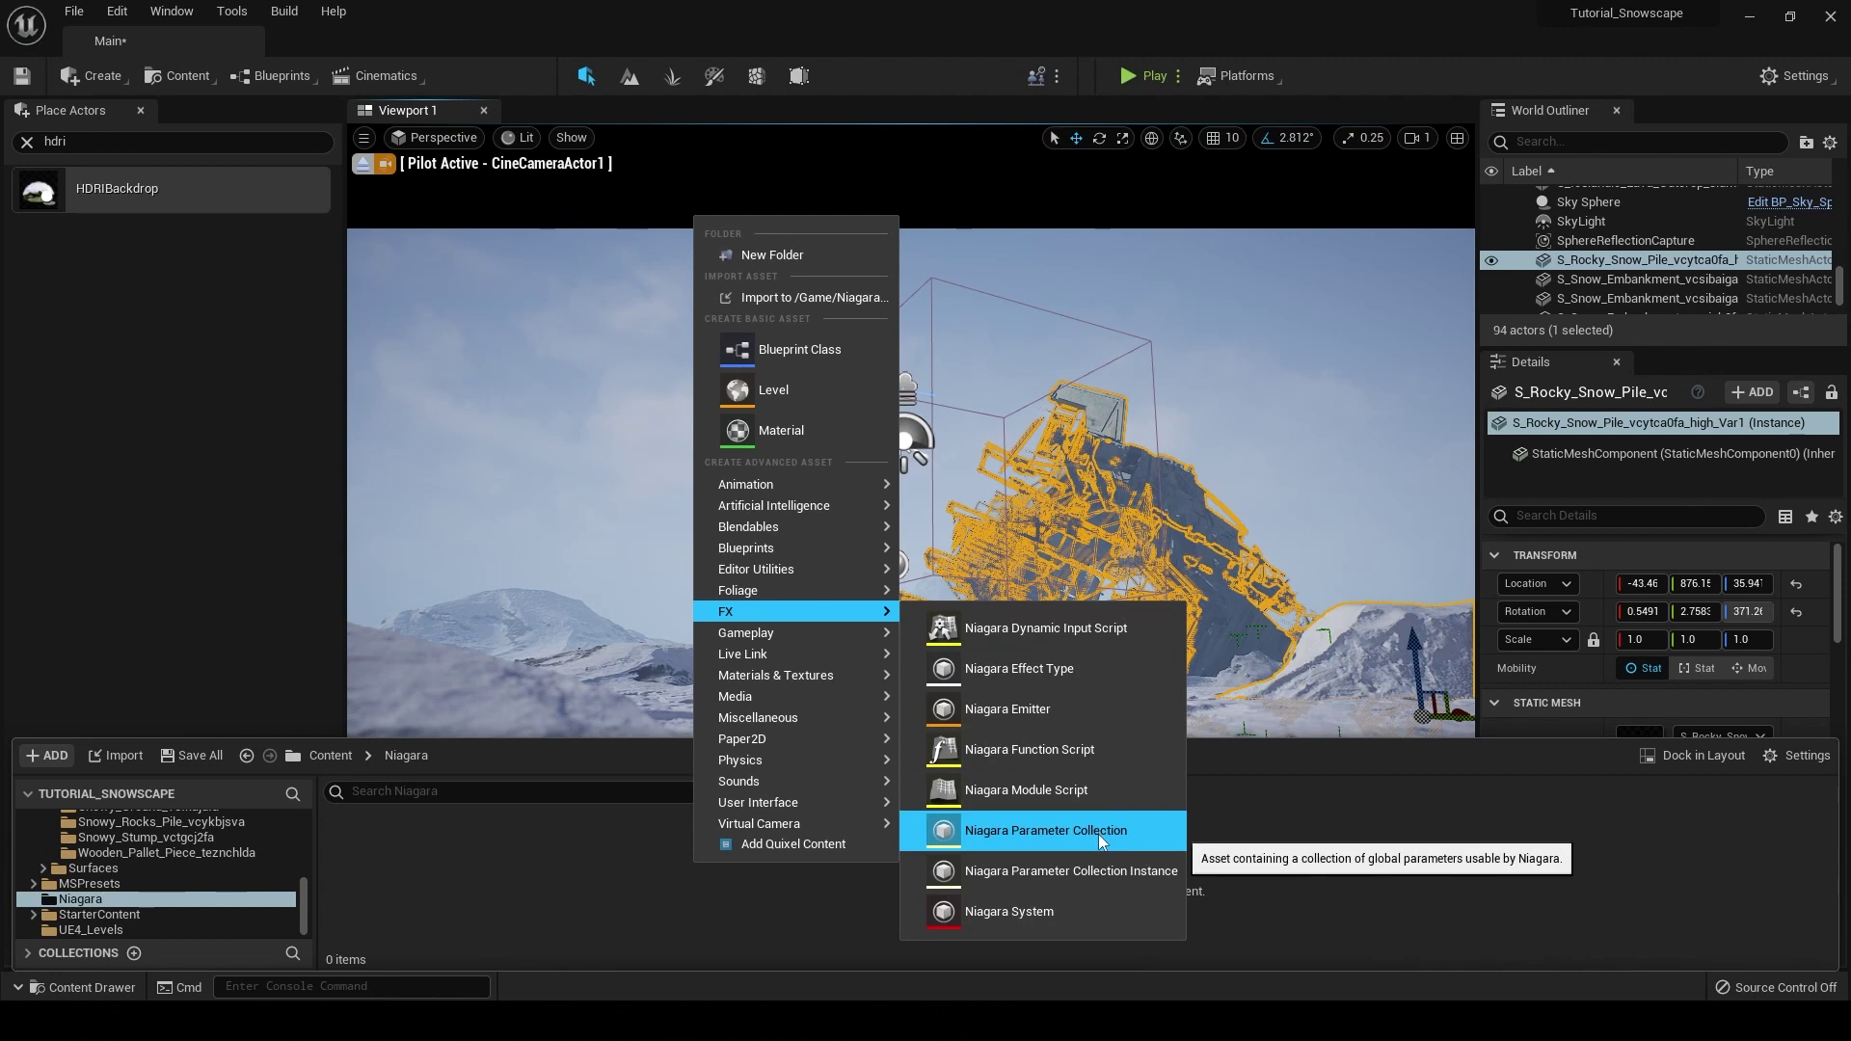
pyautogui.click(1066, 906)
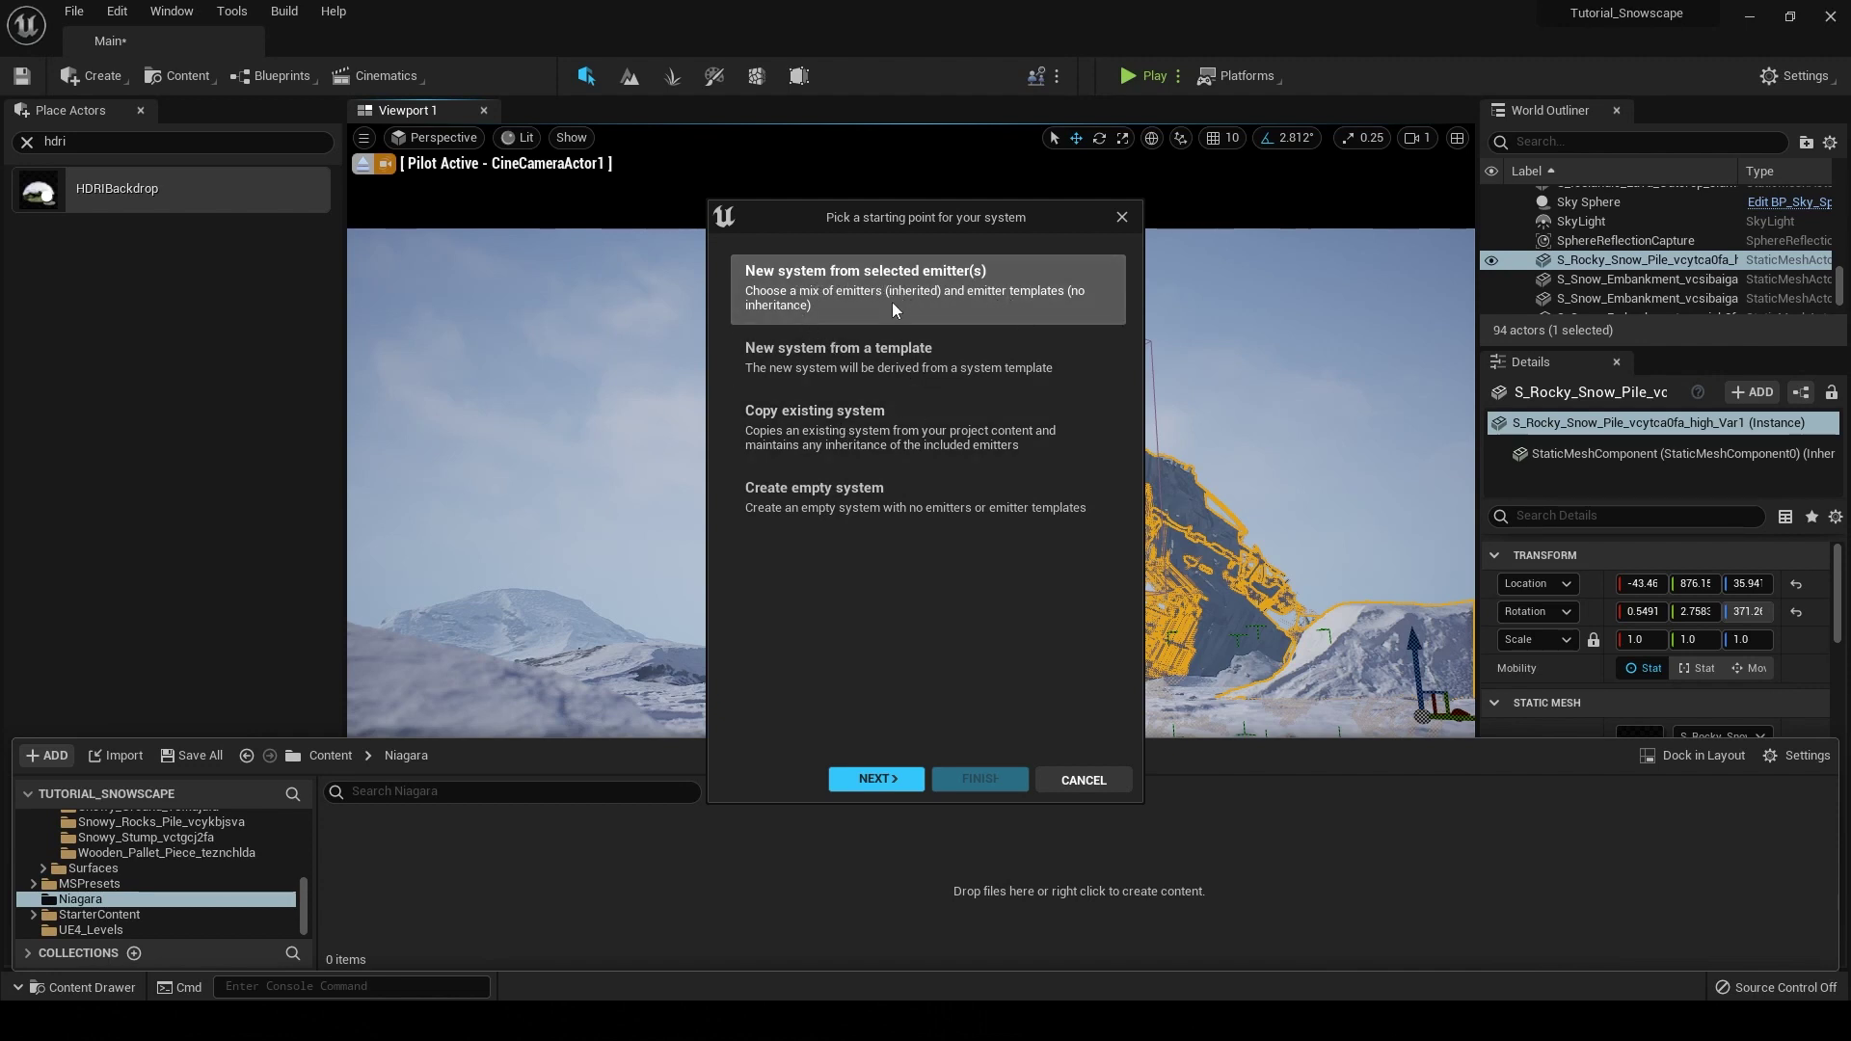
pyautogui.click(883, 351)
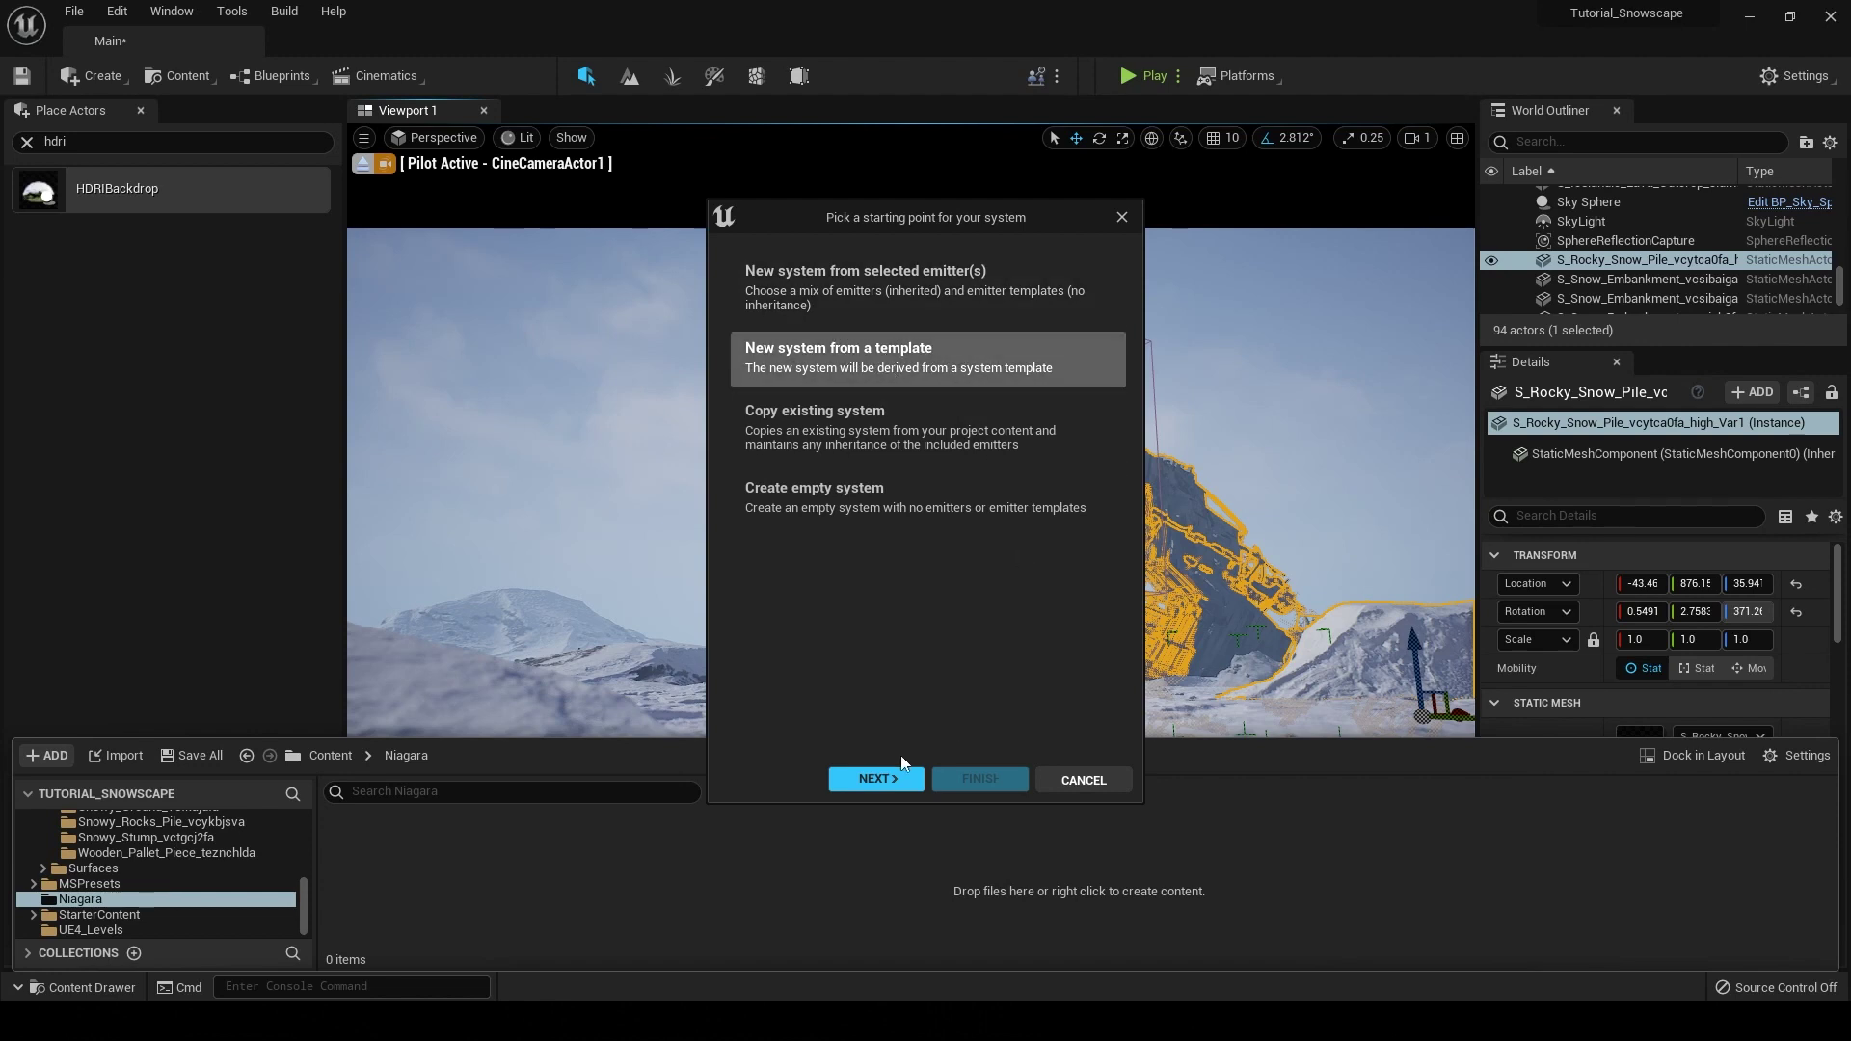
pyautogui.click(910, 783)
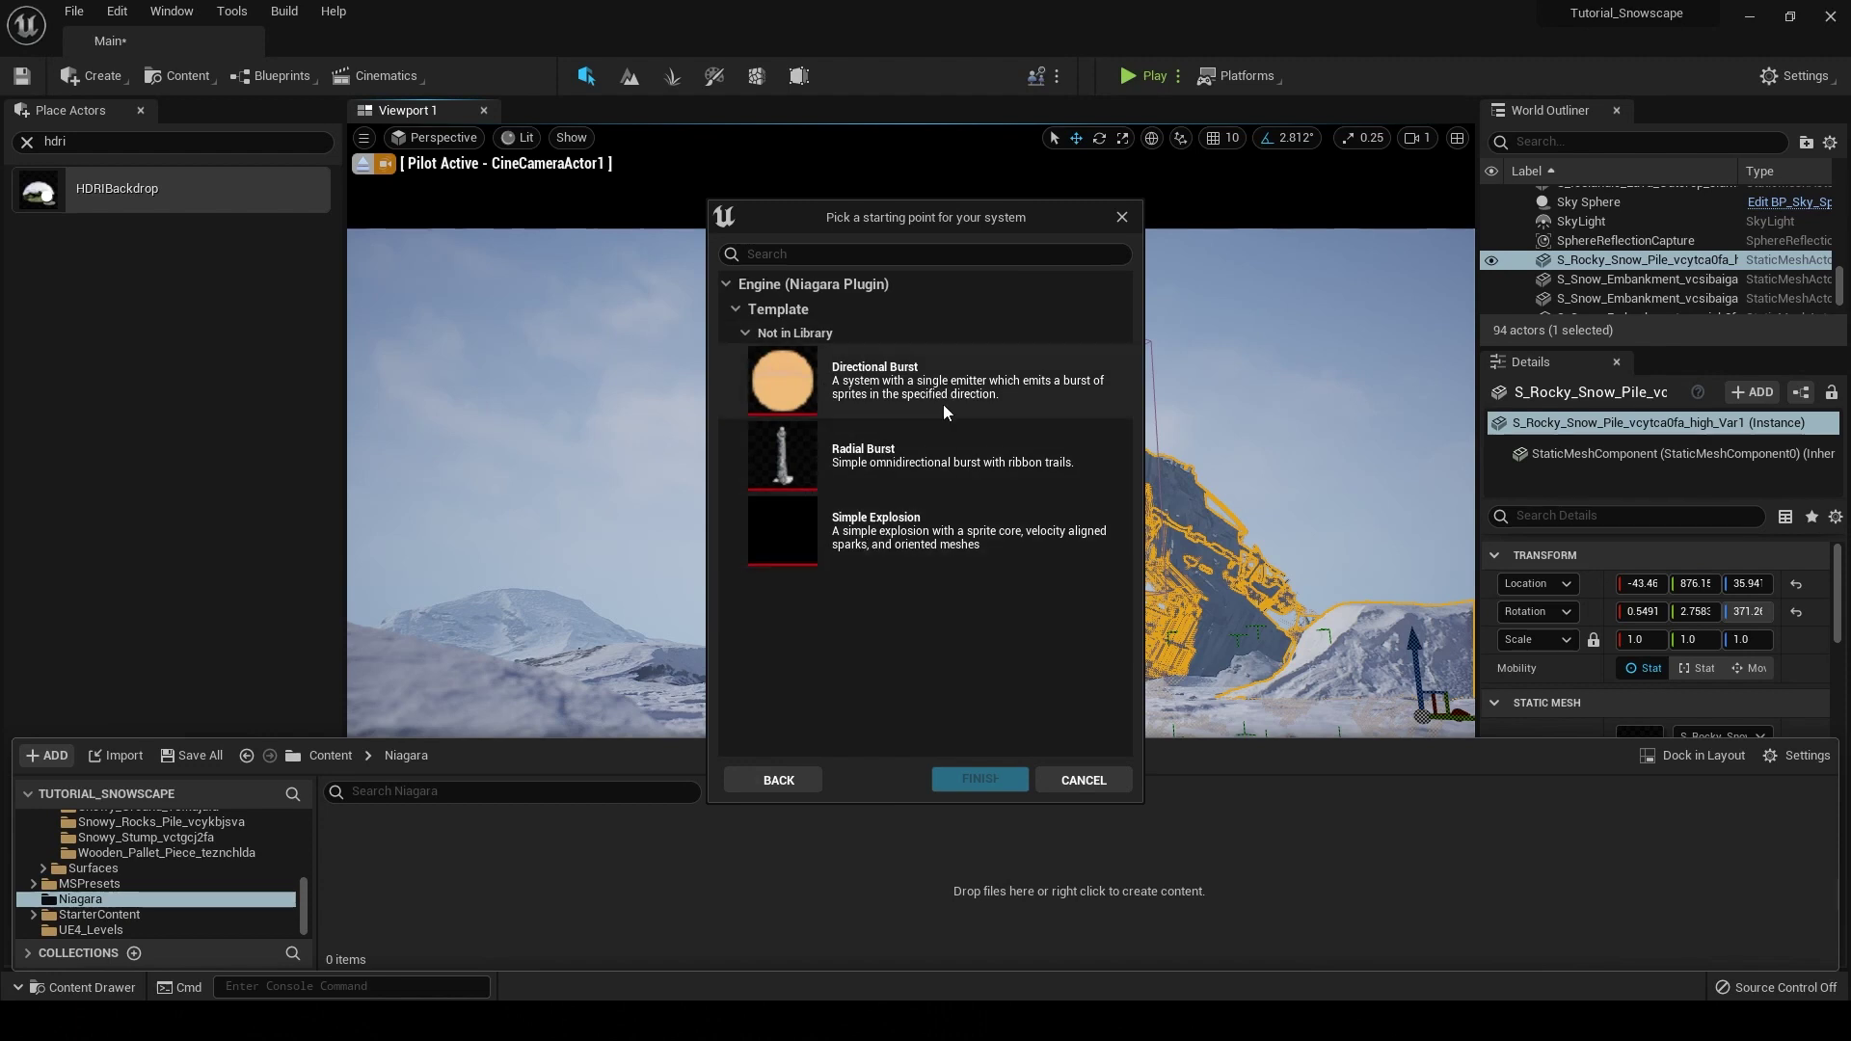
pyautogui.click(926, 555)
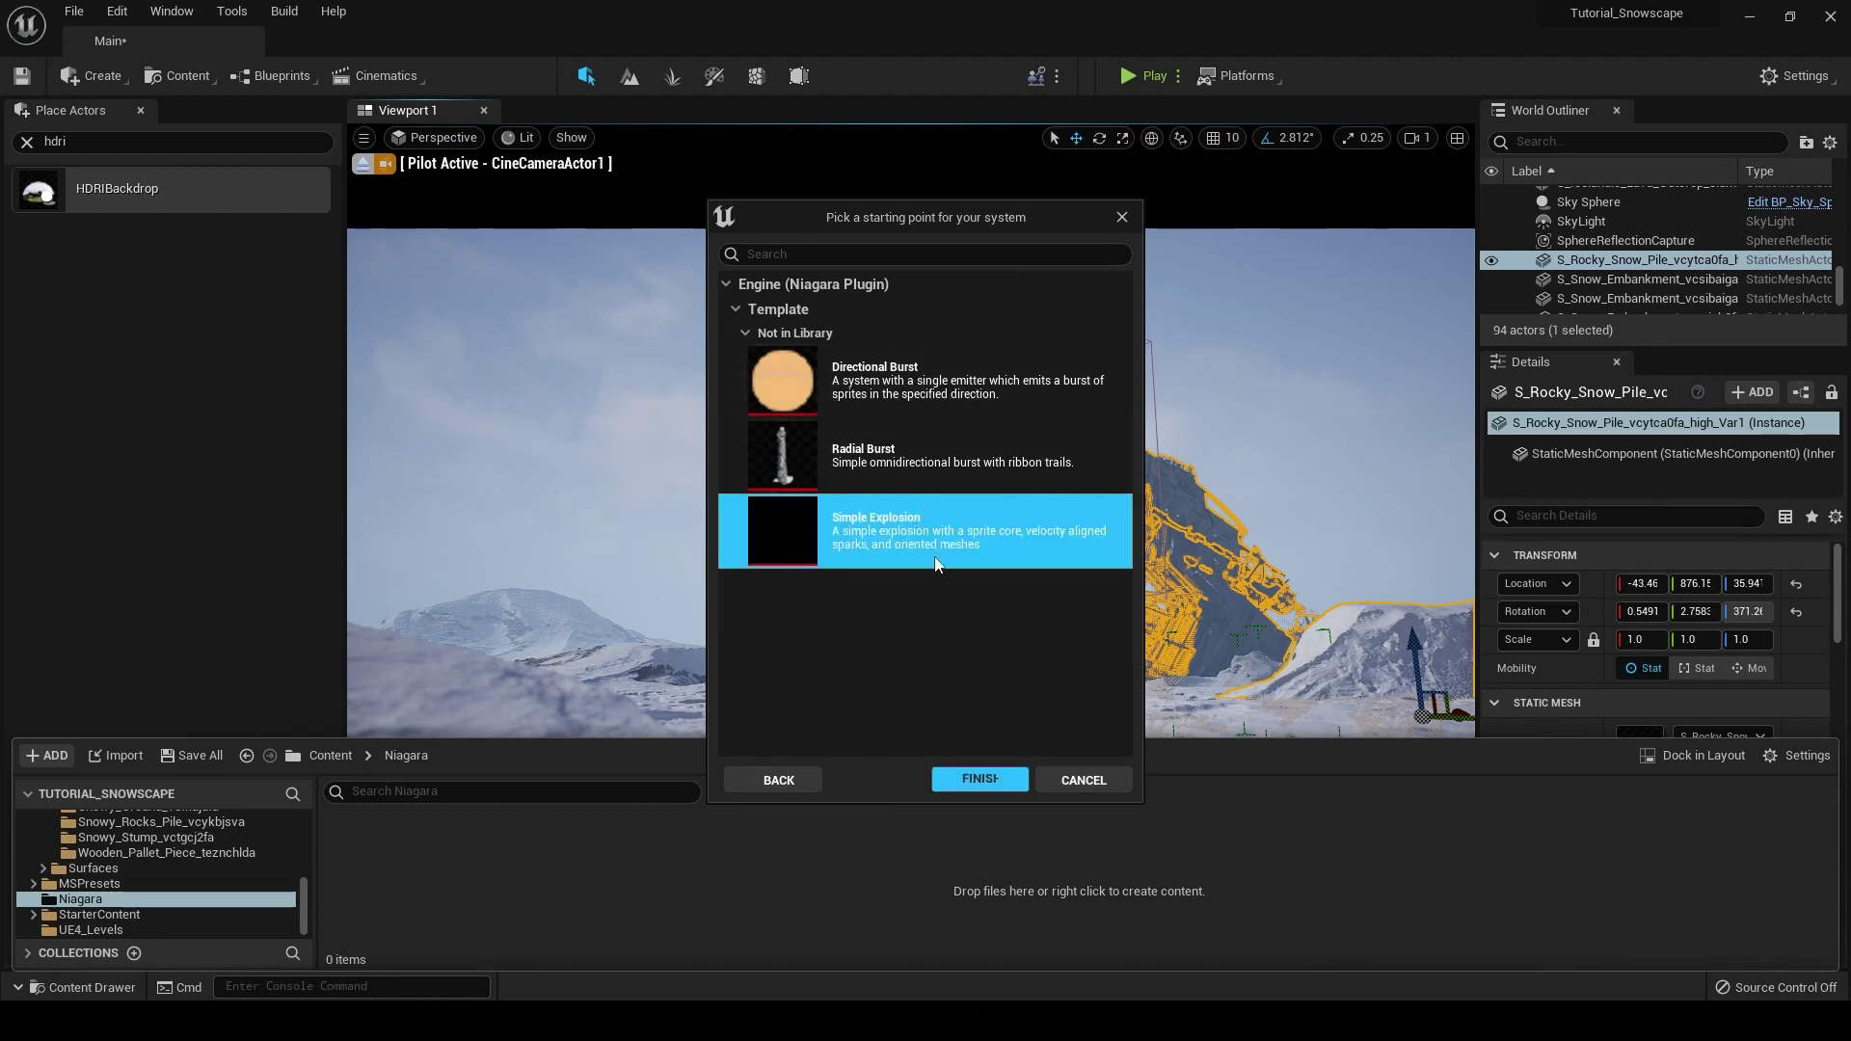
pyautogui.click(997, 779)
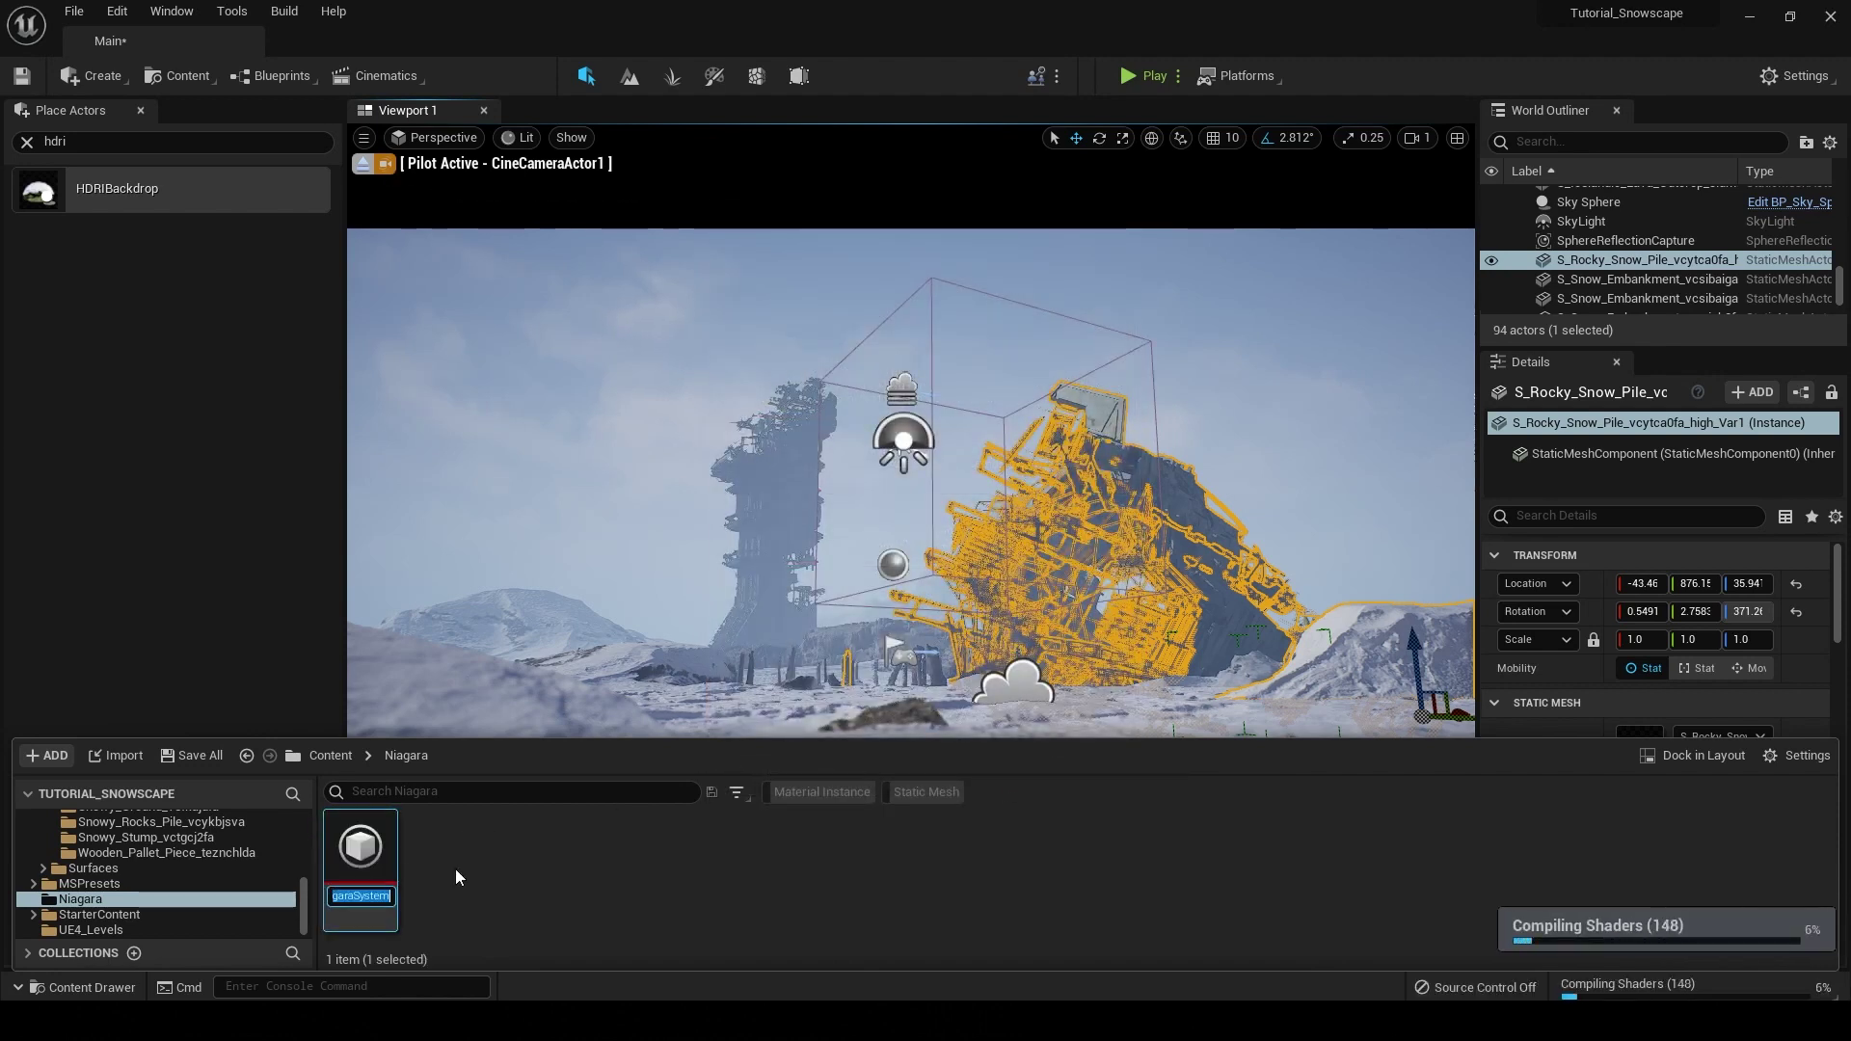
pyautogui.write('Niagara_Tutorial')
pyautogui.press('Return')
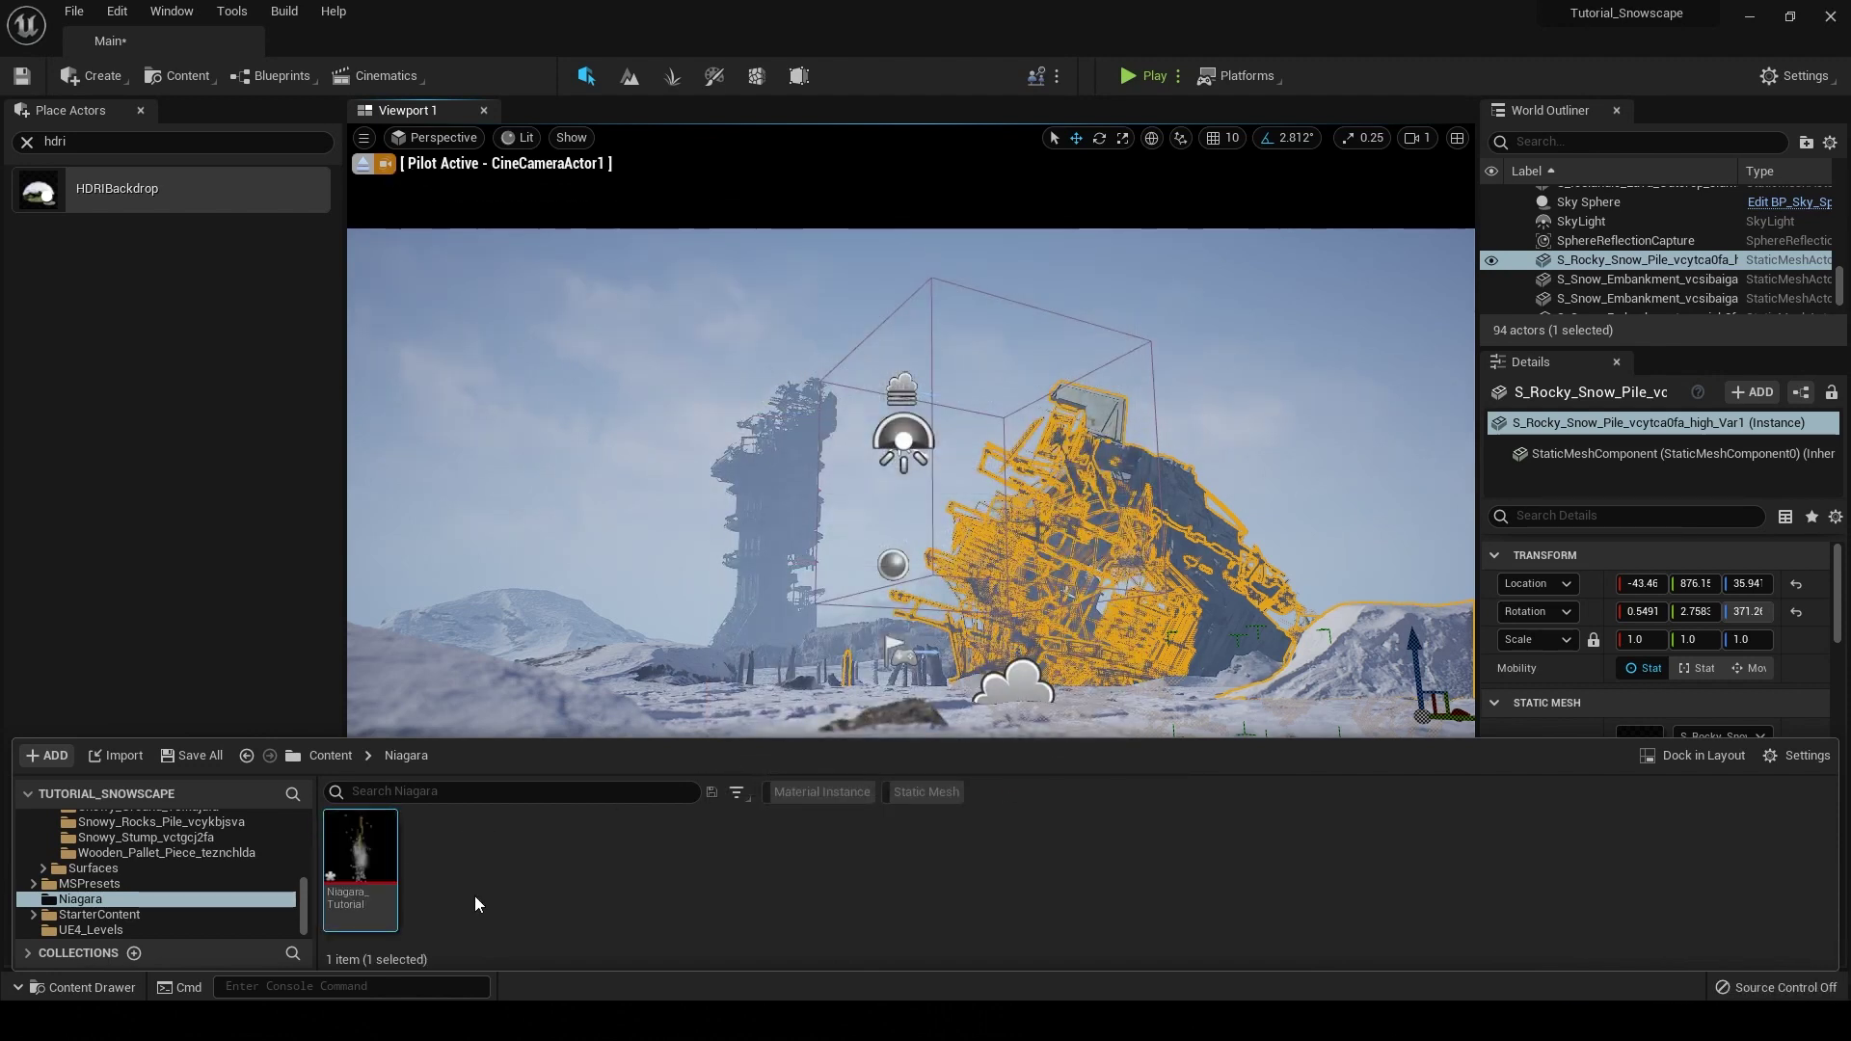
pyautogui.click(460, 848)
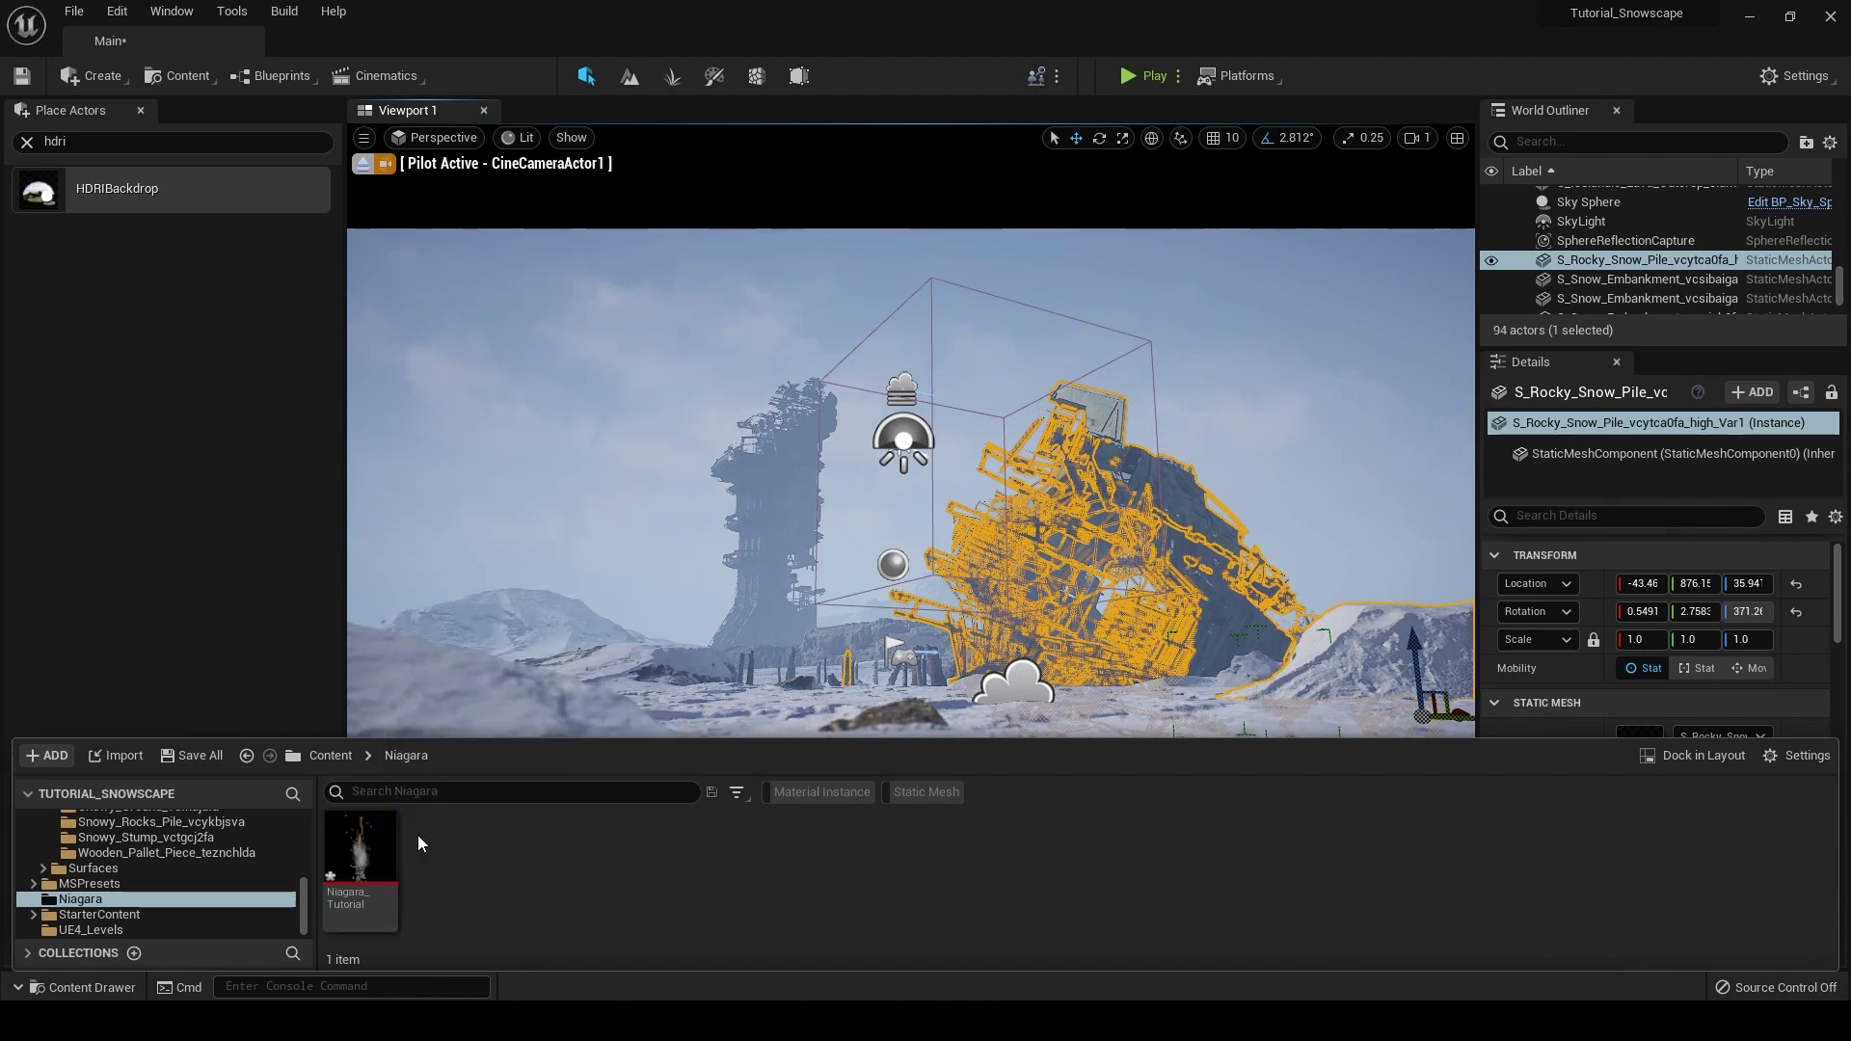
pyautogui.moveTo(368, 847)
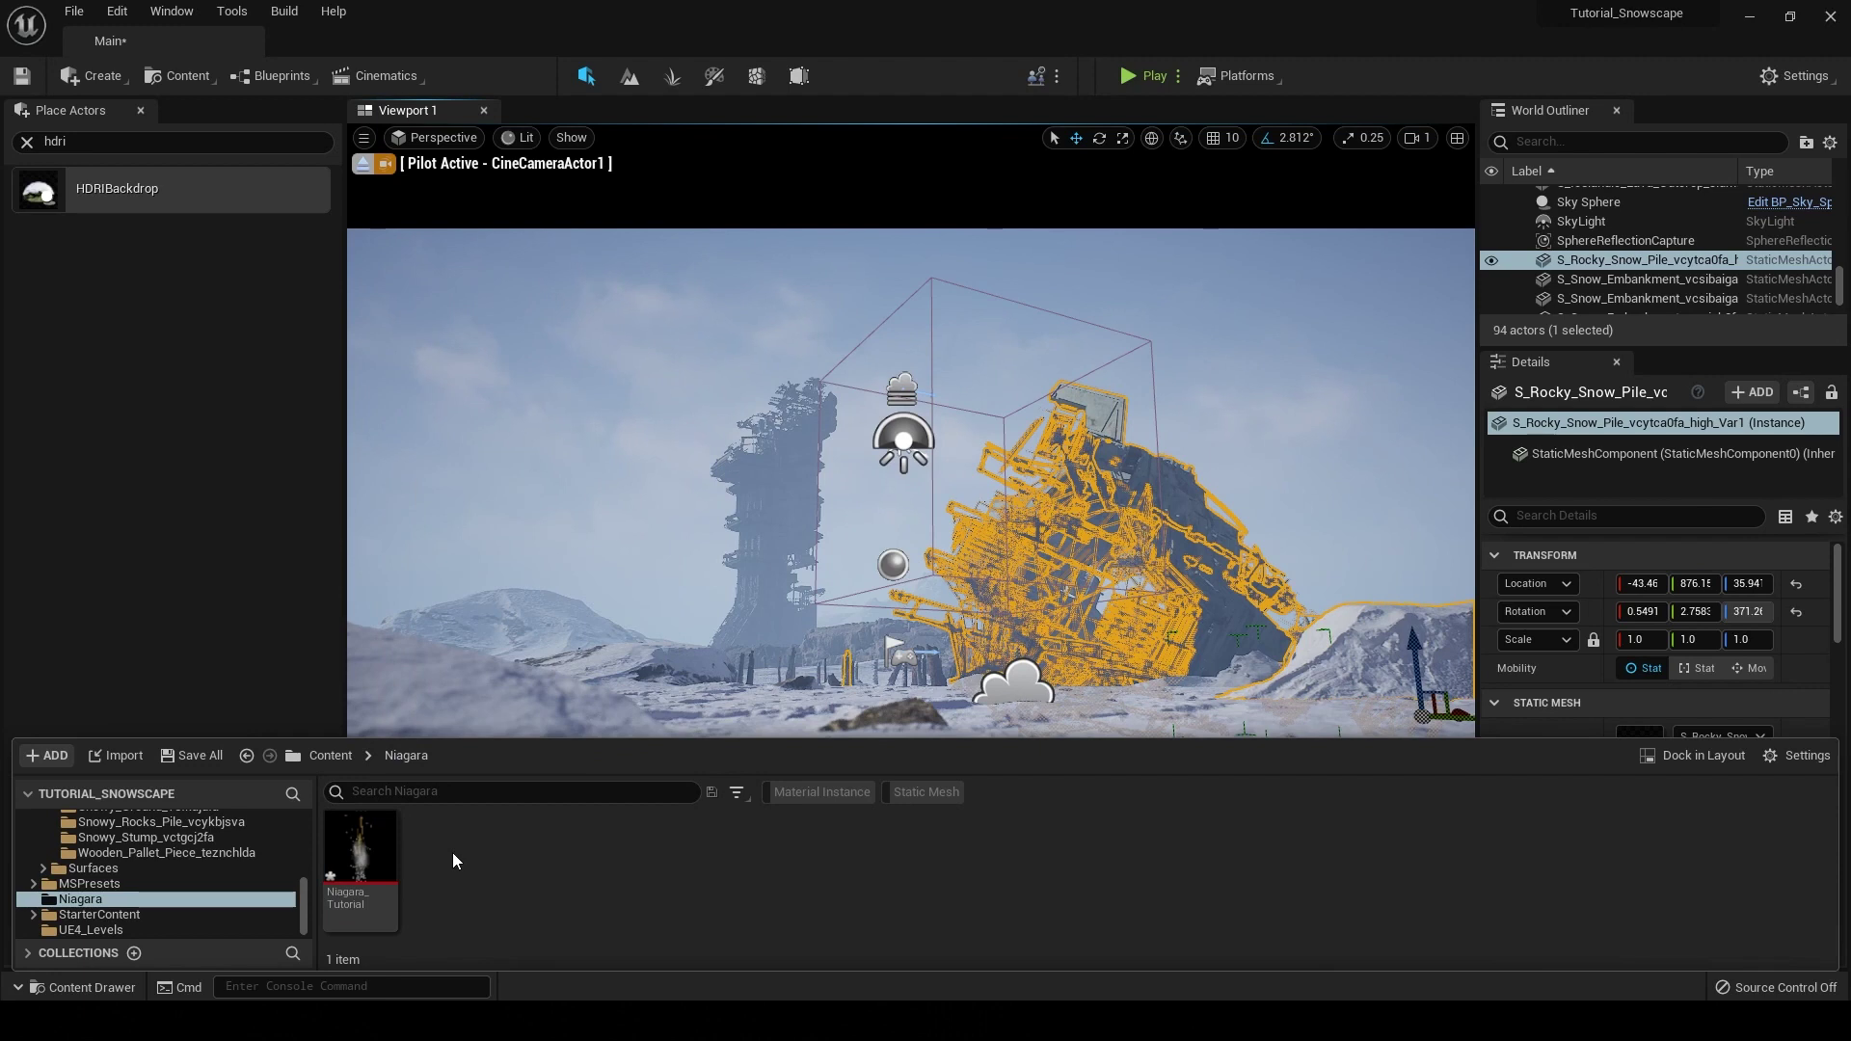
# Step: Create a Niagara emitter from the Fountain template and name it Niagara_Emitter
pyautogui.rightClick(457, 861)
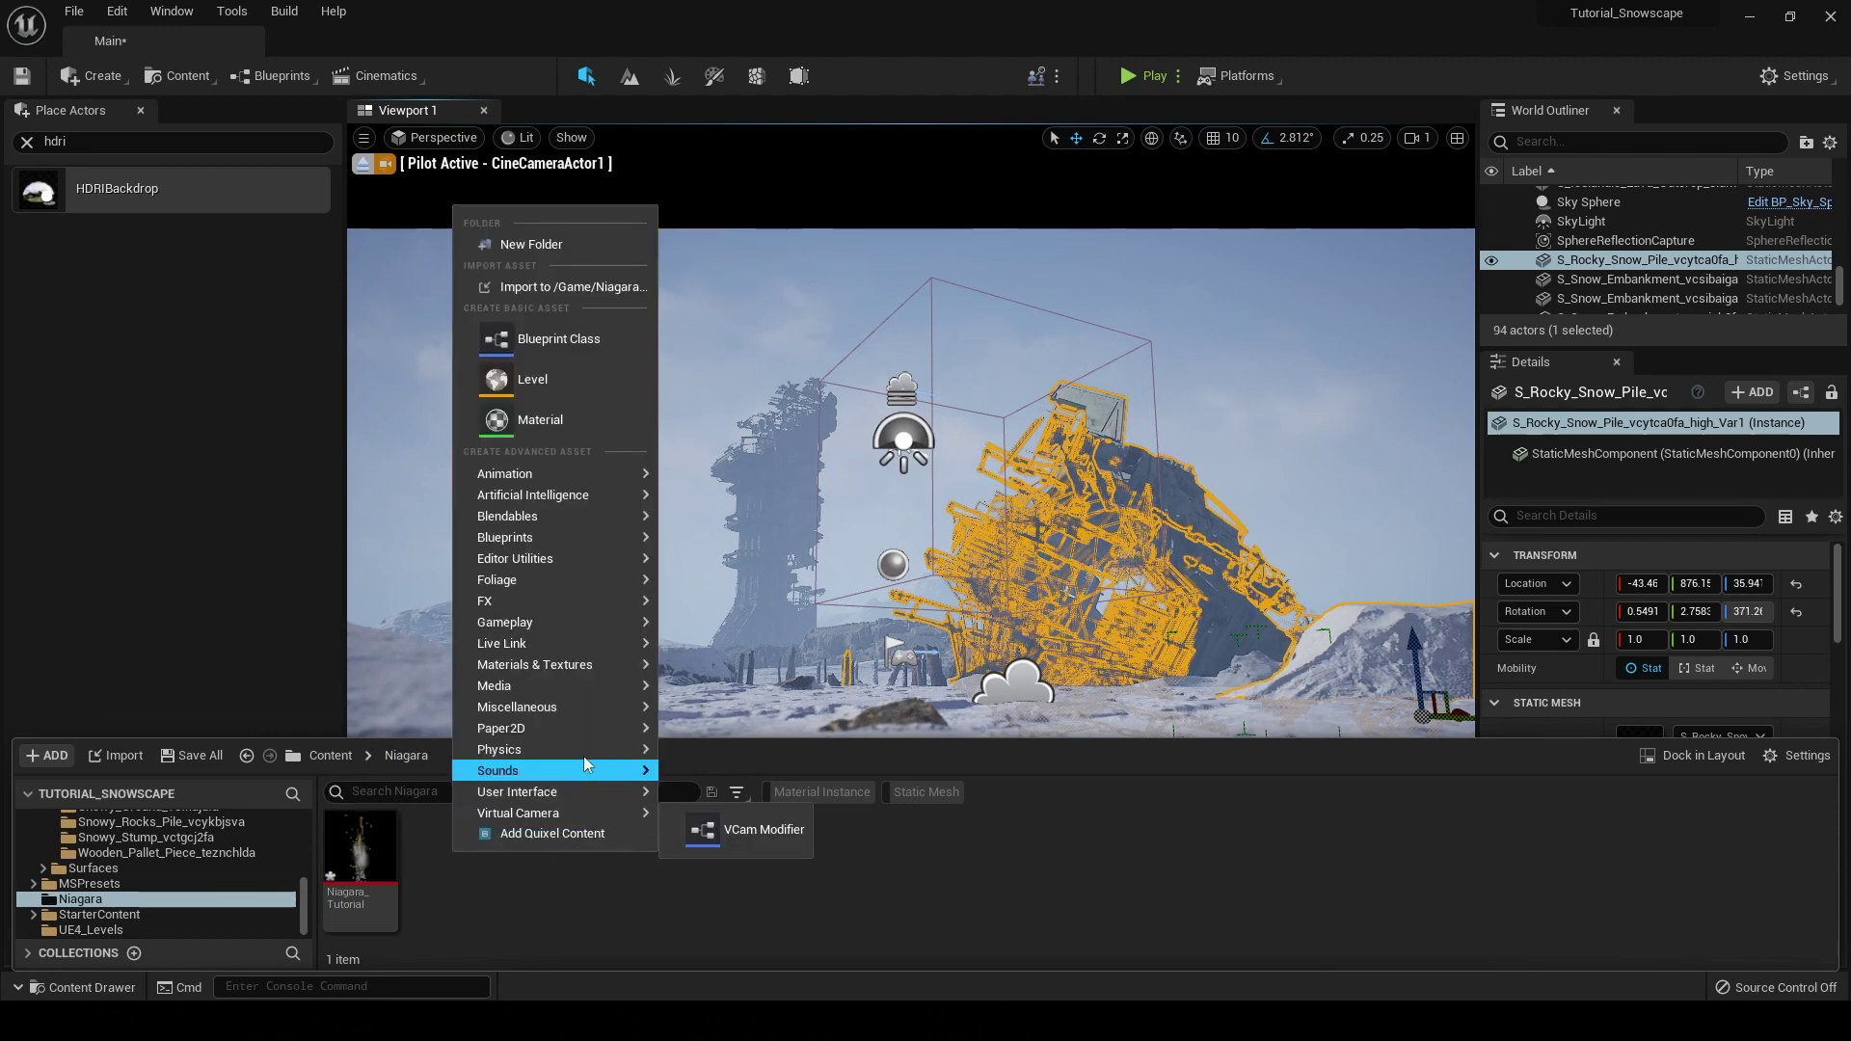
pyautogui.moveTo(592, 622)
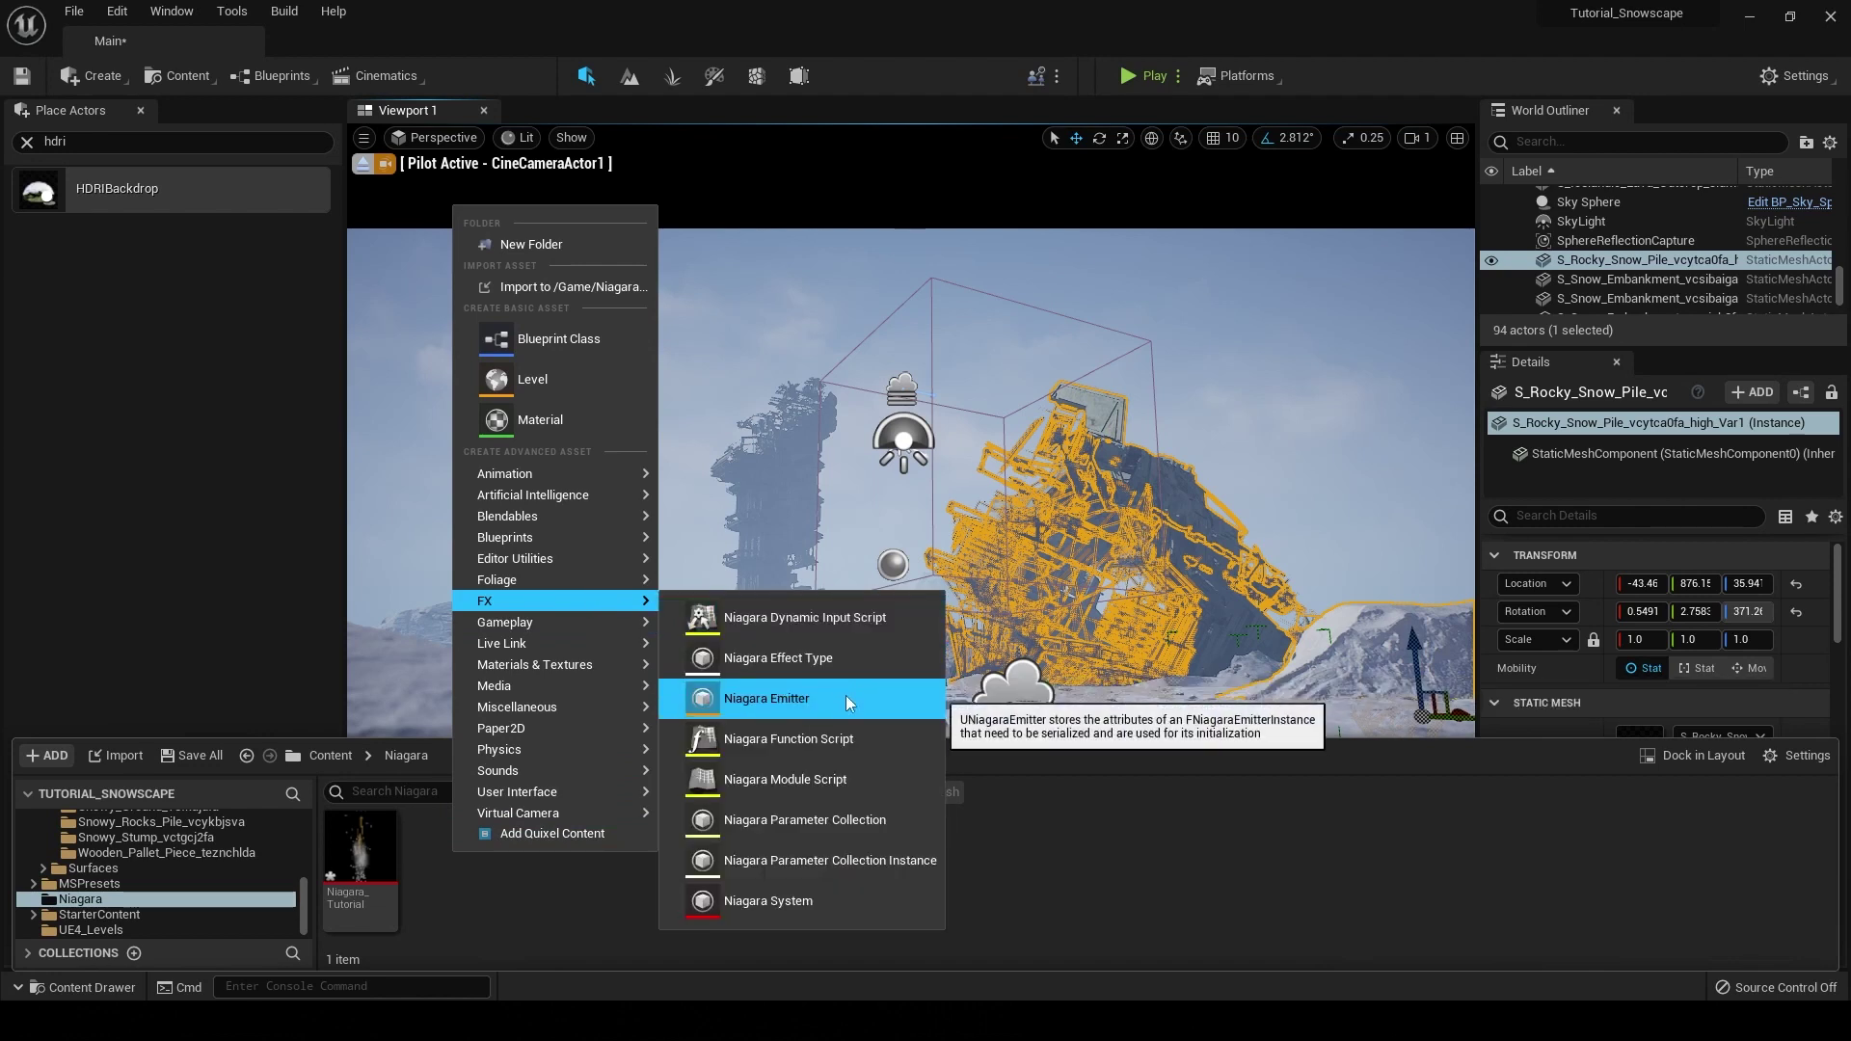
pyautogui.click(847, 697)
pyautogui.press('Return')
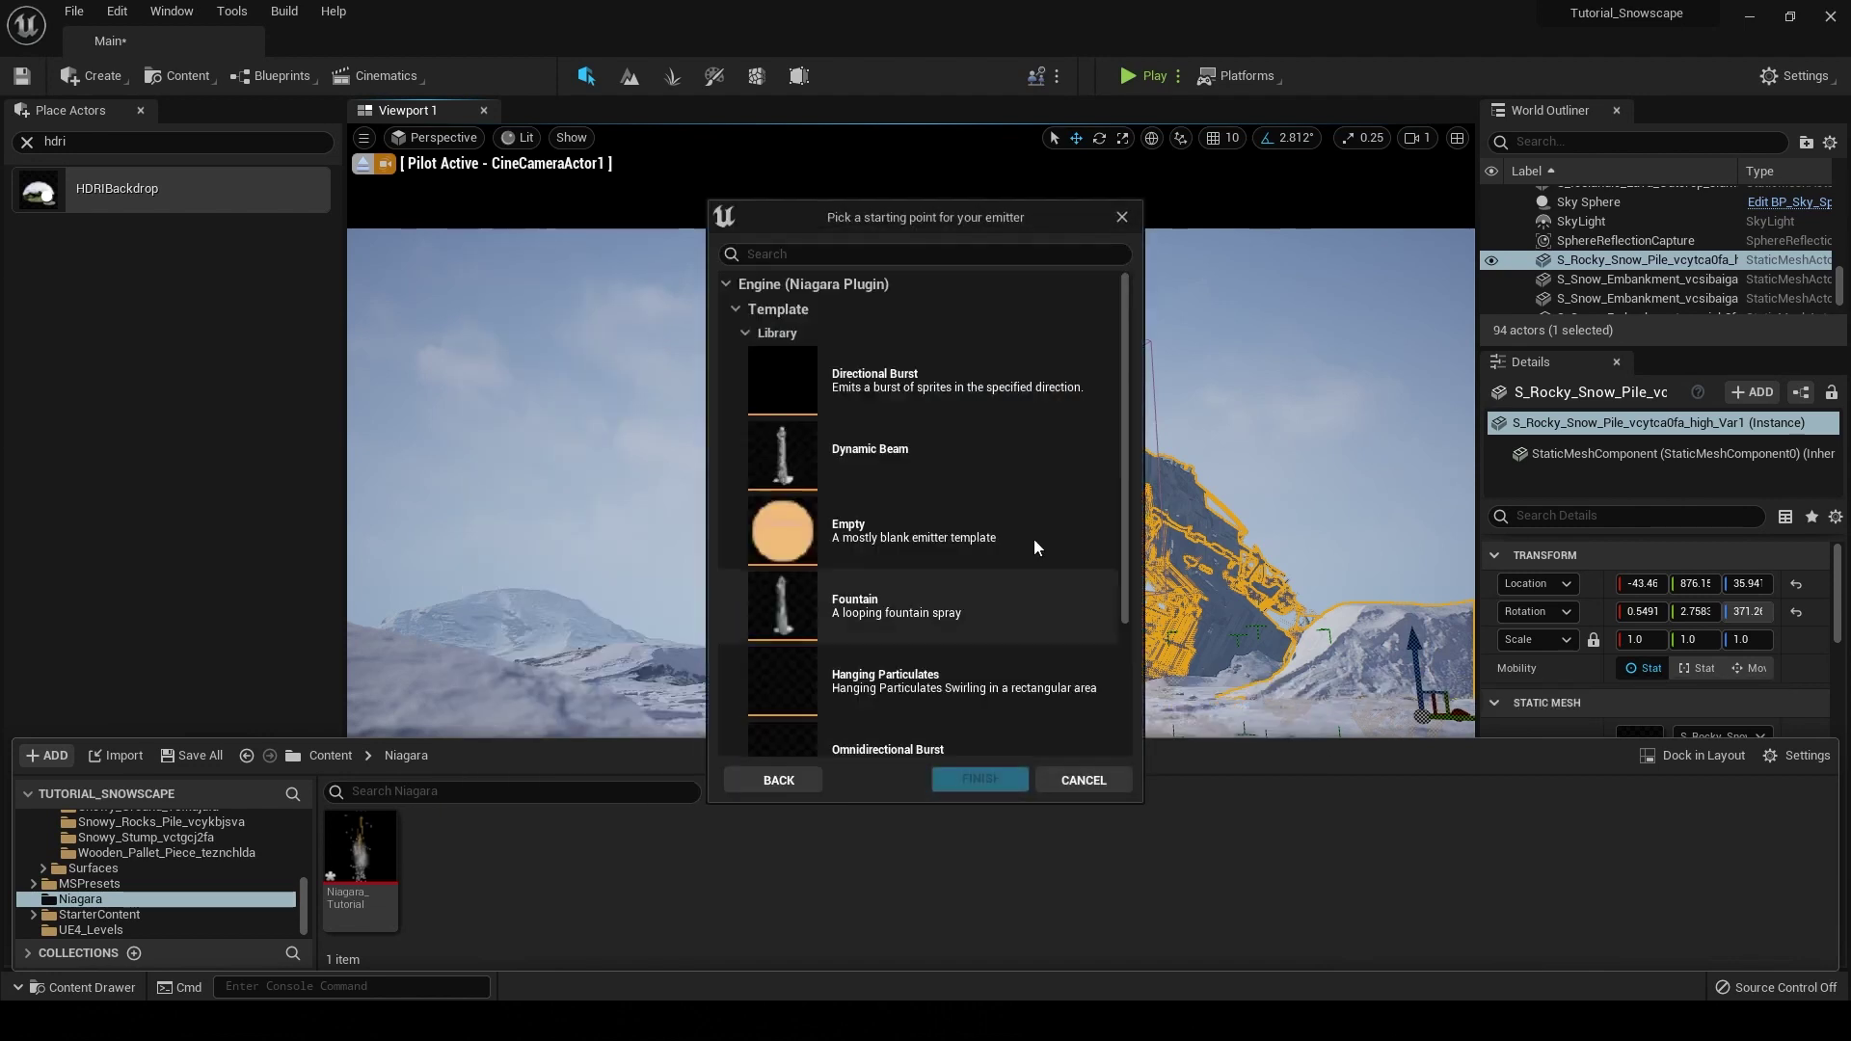
pyautogui.scroll(-1, 975, 618)
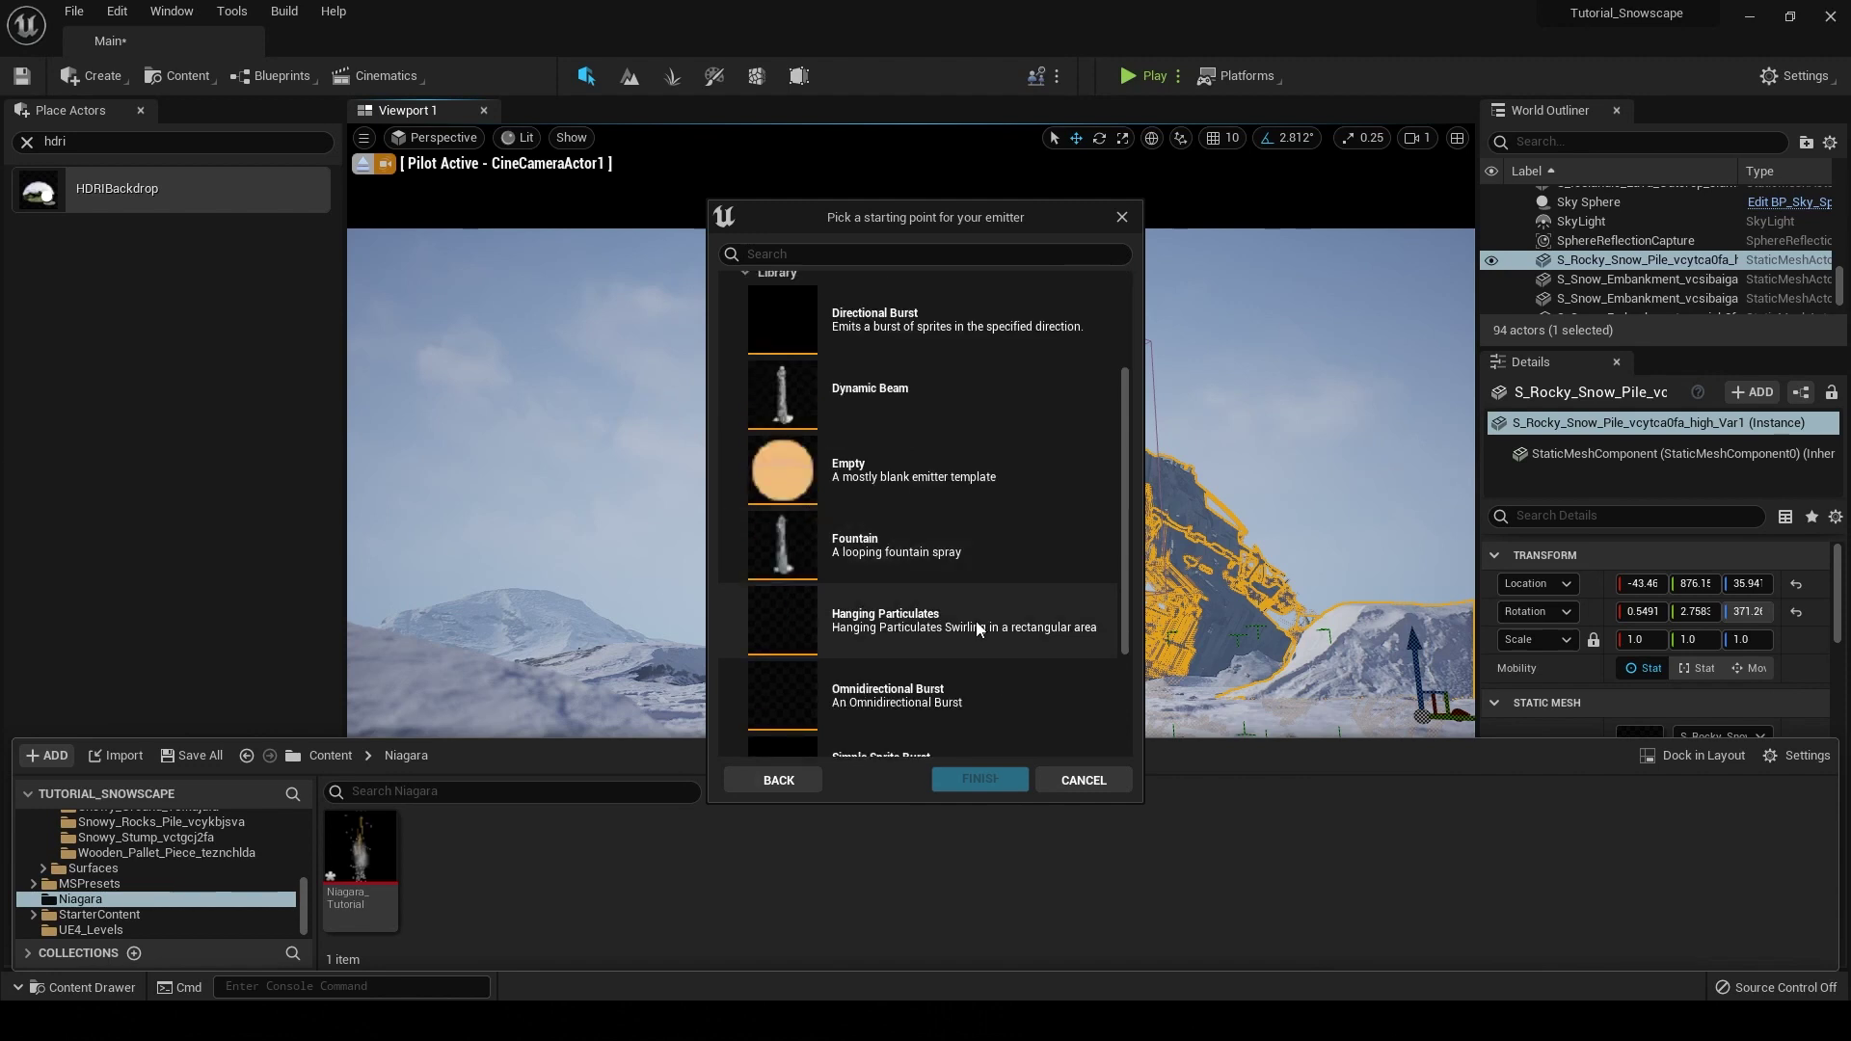
pyautogui.scroll(-1, 976, 621)
pyautogui.scroll(-2, 959, 665)
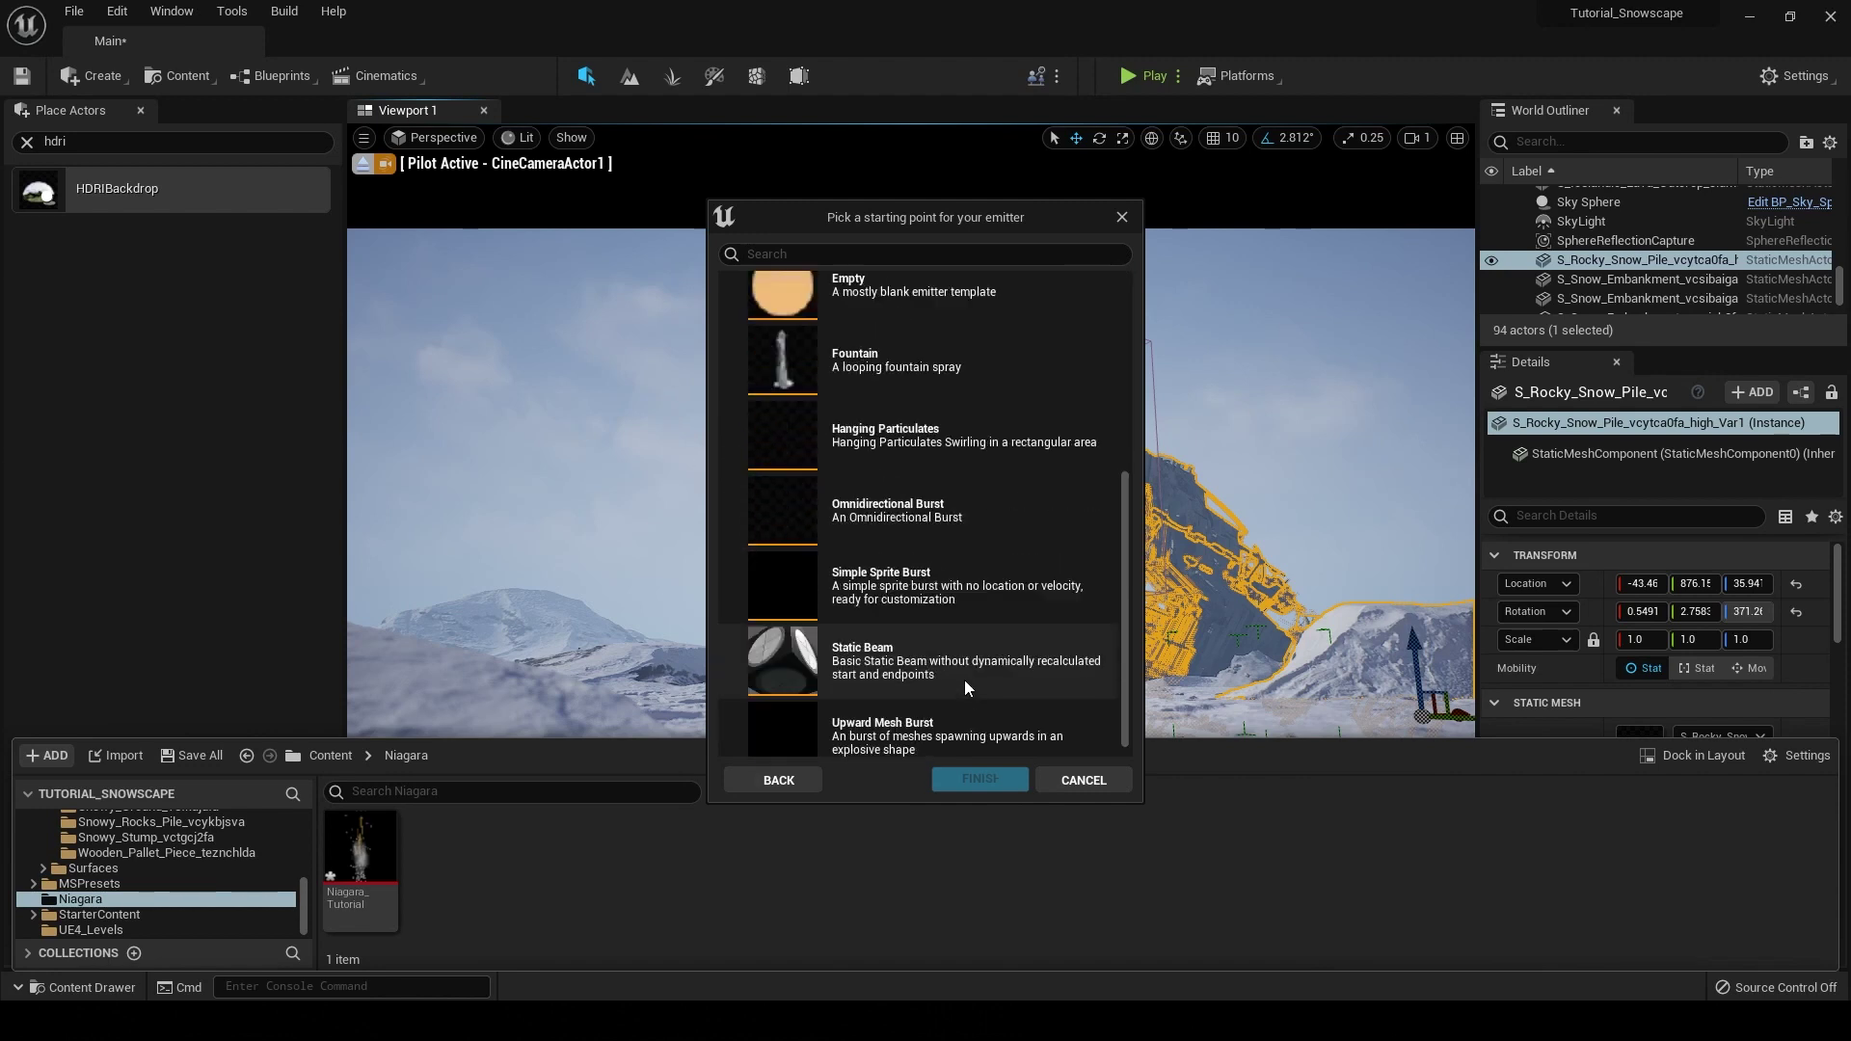
pyautogui.scroll(4, 969, 656)
pyautogui.click(923, 593)
pyautogui.click(993, 781)
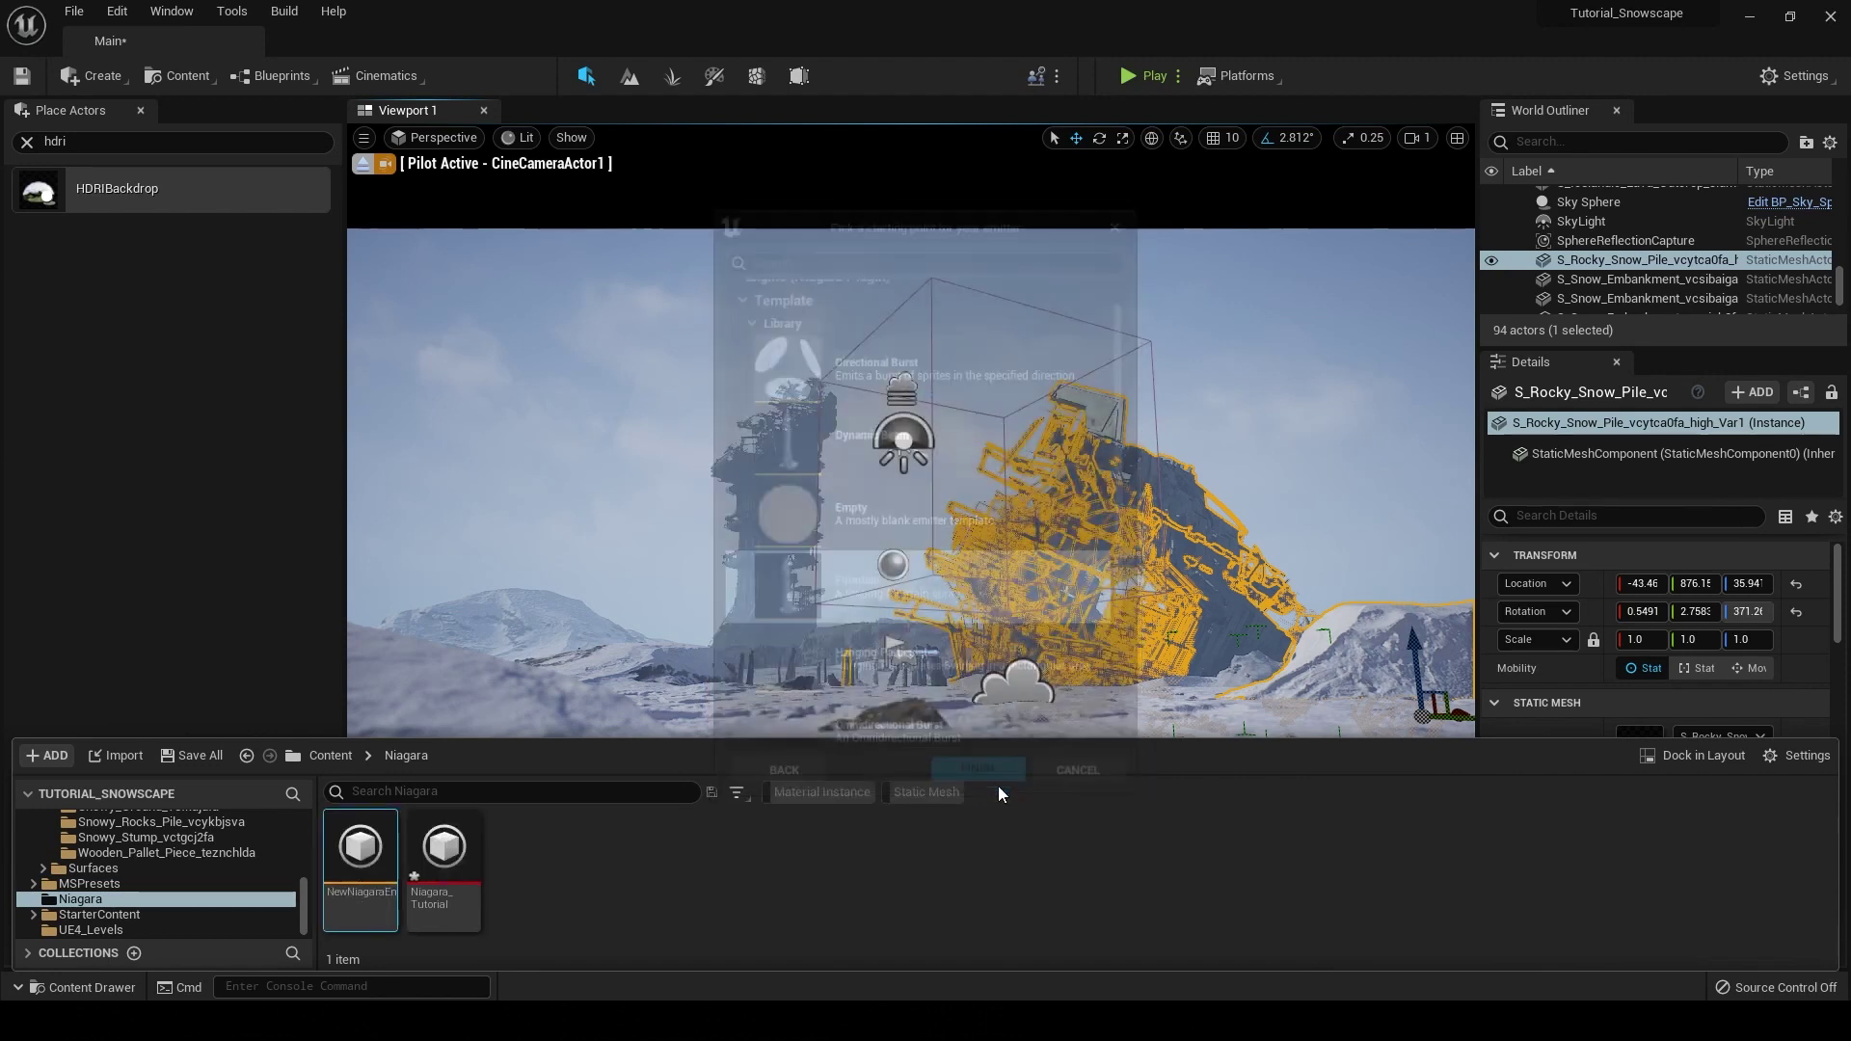
pyautogui.write('N')
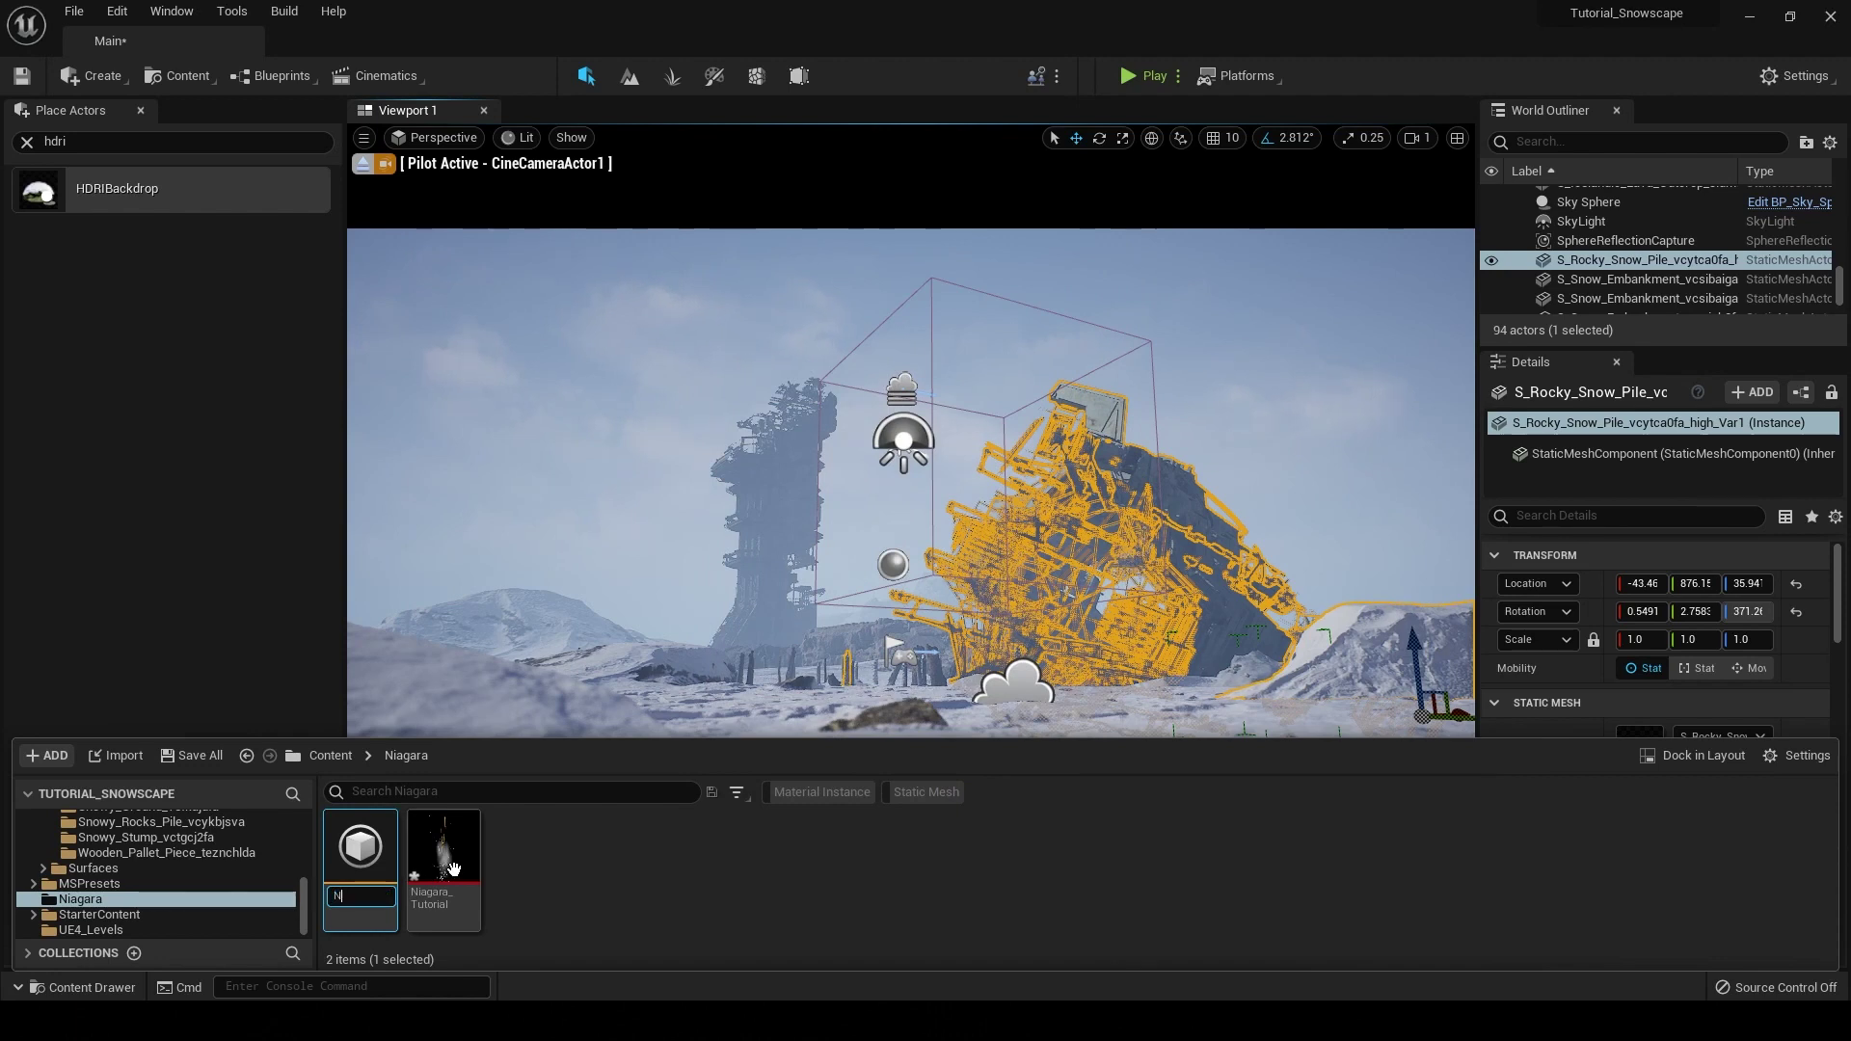
pyautogui.write('iagara_Emitter')
pyautogui.press('Return')
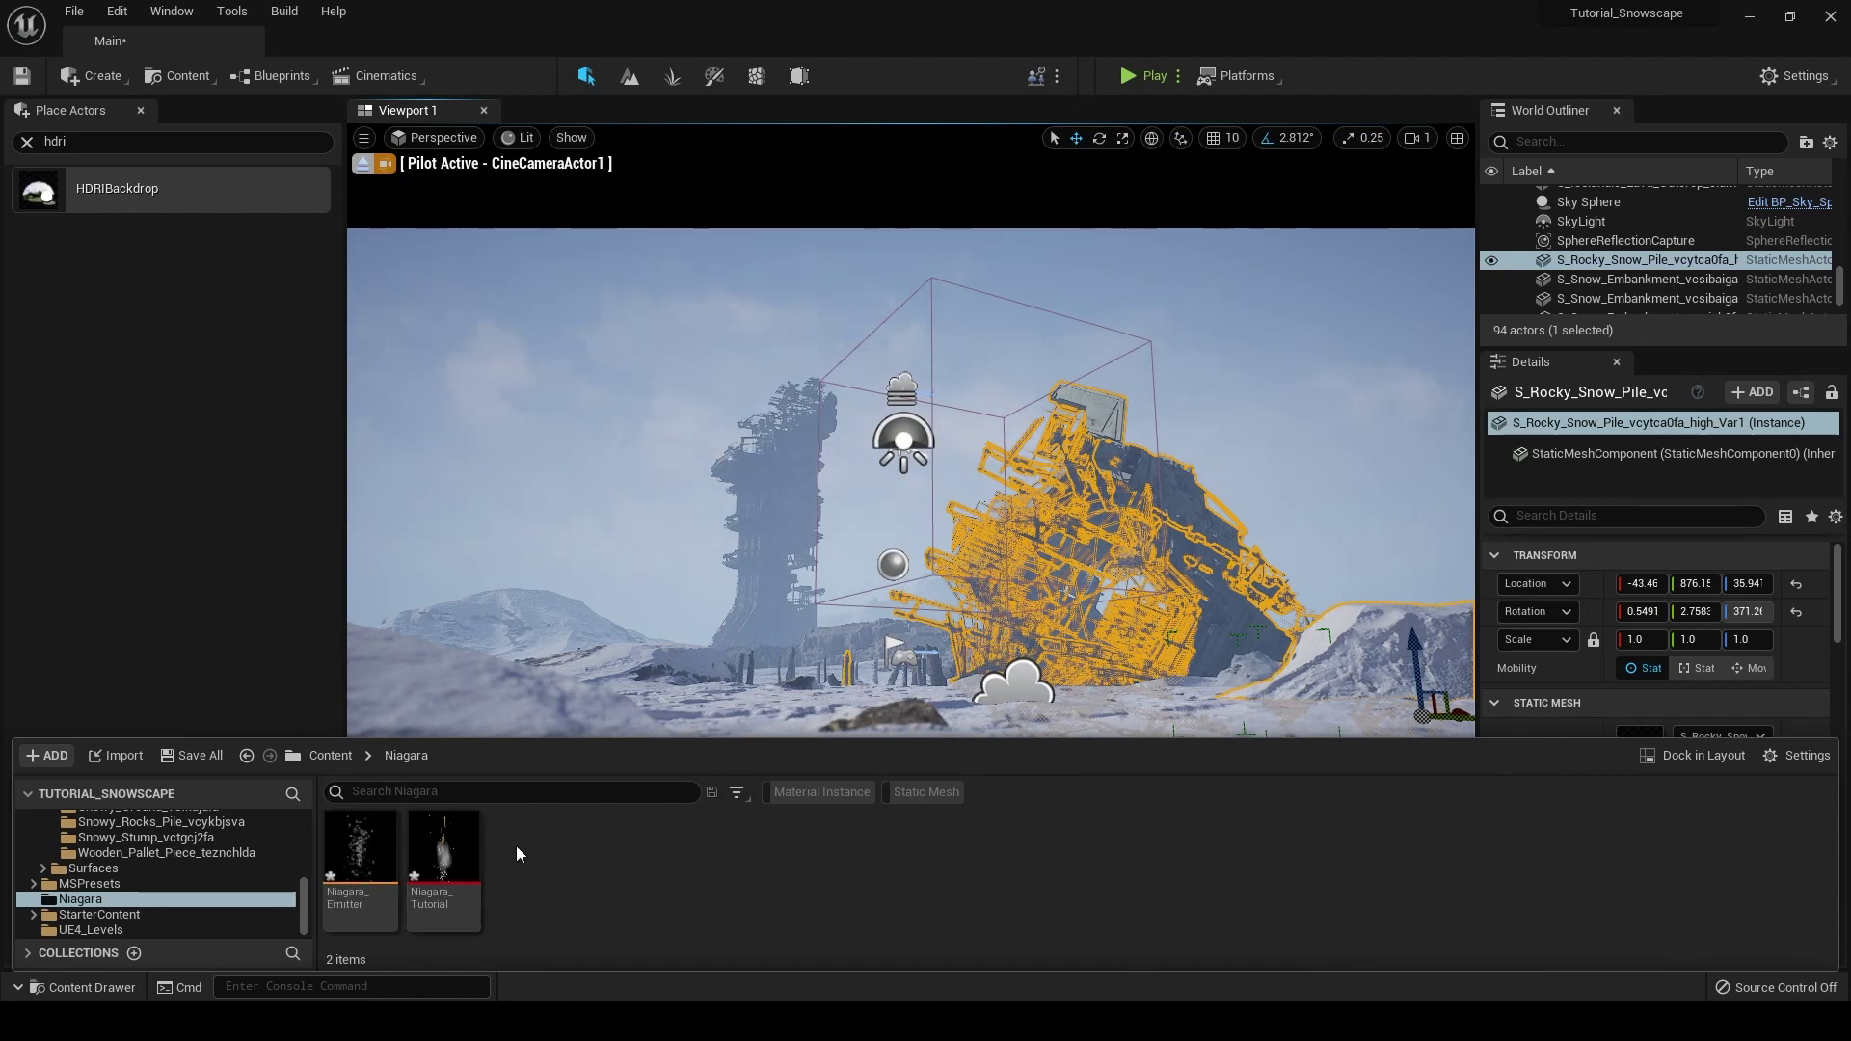
pyautogui.moveTo(448, 856)
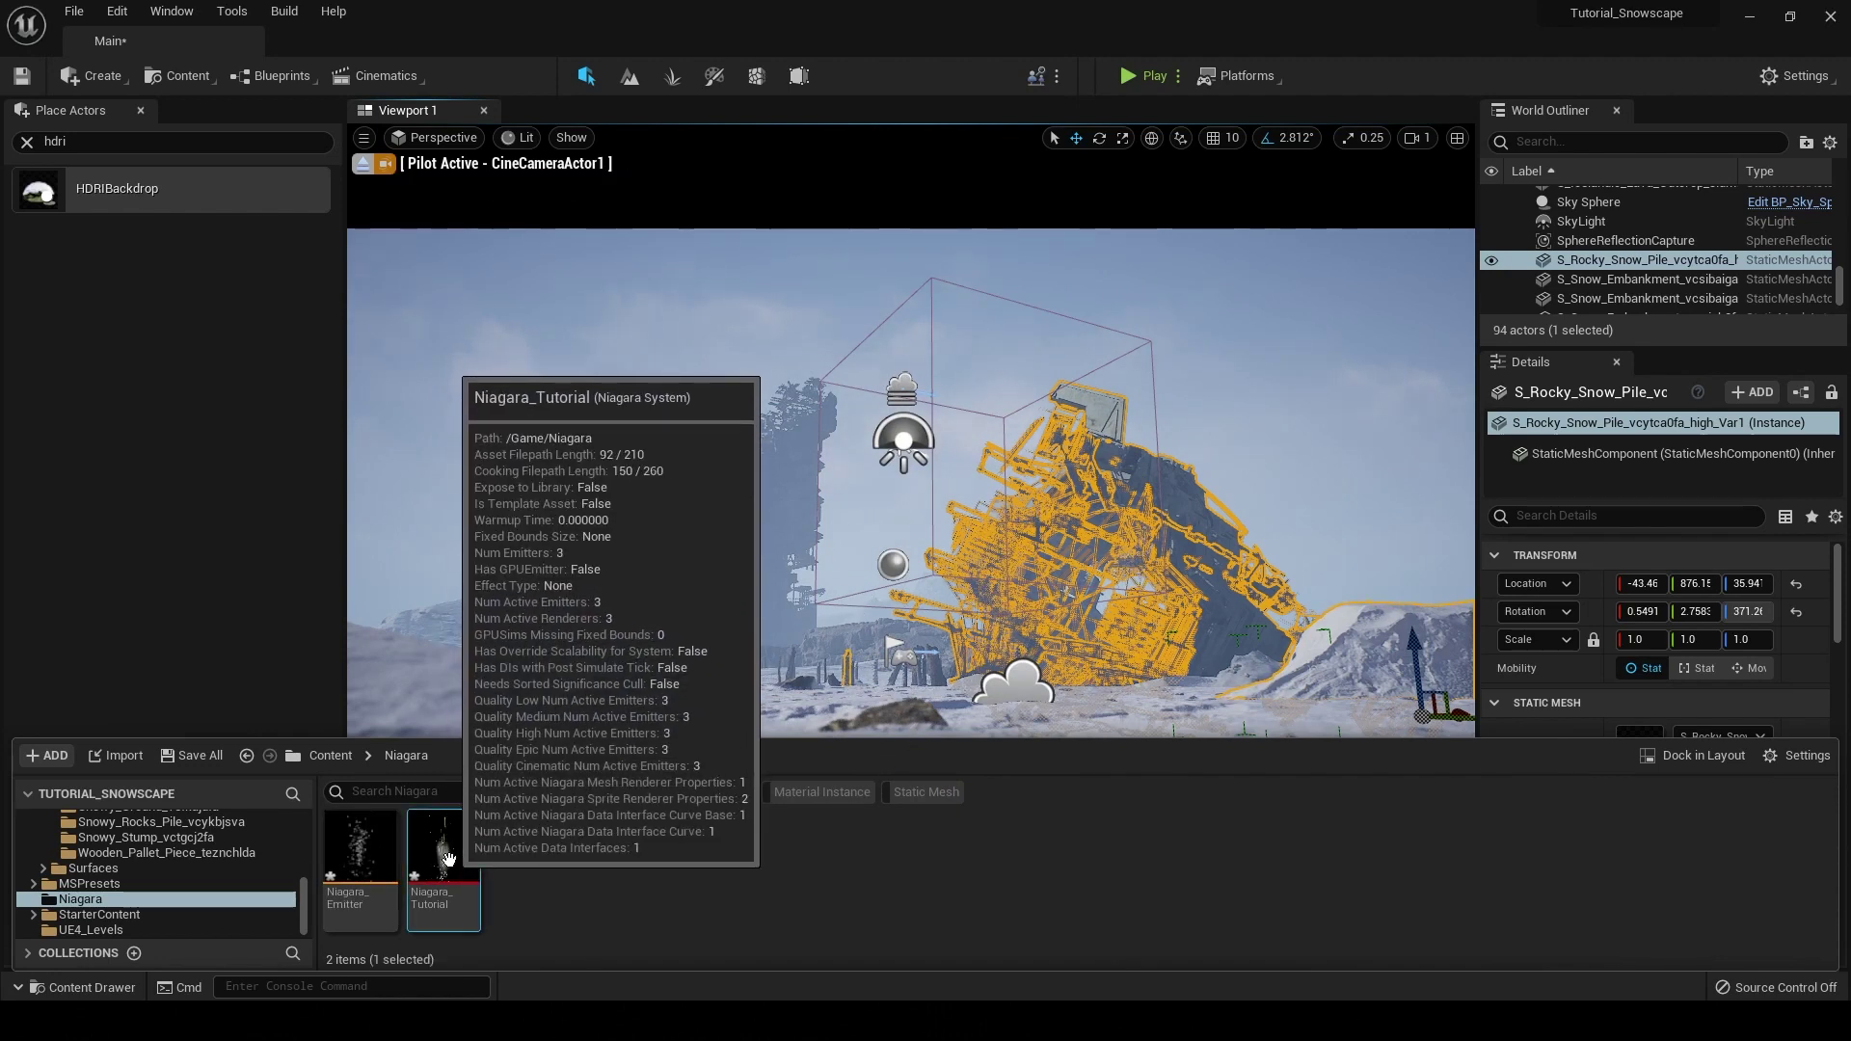
# Step: Place Niagara_Tutorial in the snowy level and nudge it along Y
pyautogui.moveTo(448, 858); pyautogui.dragTo(1010, 710)
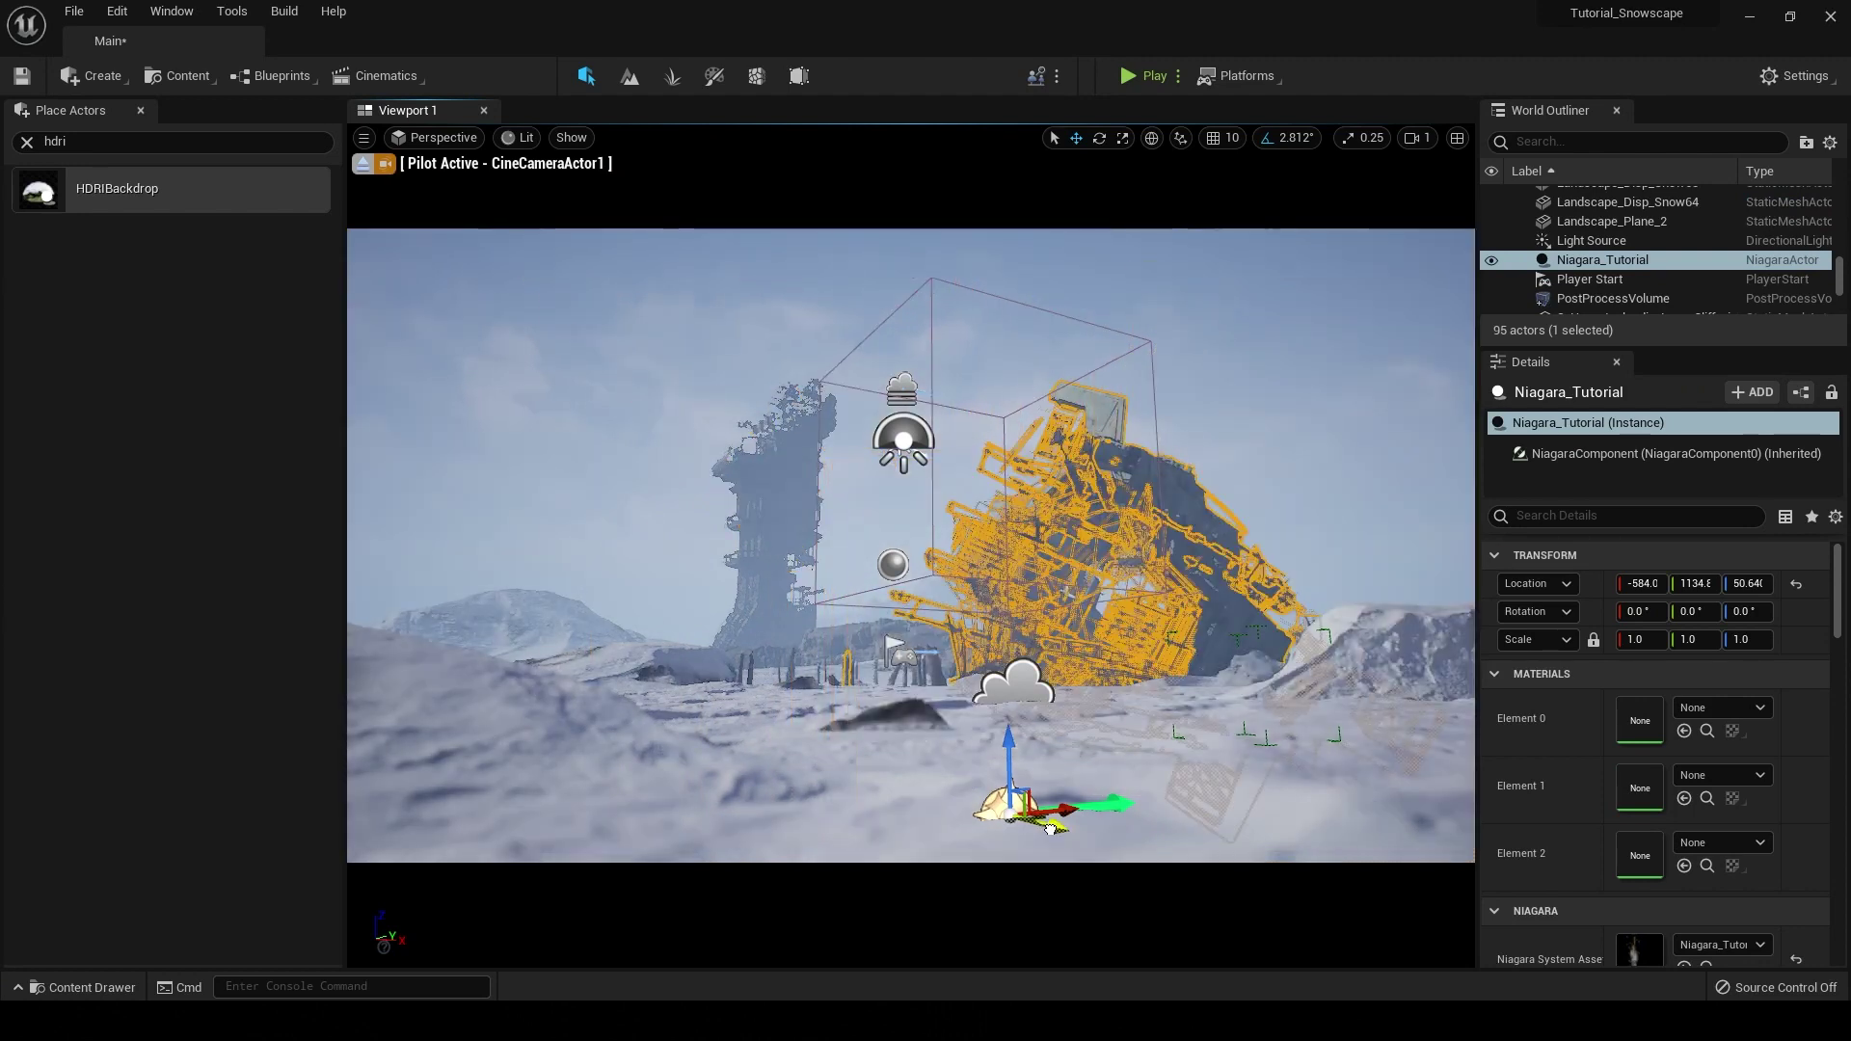
pyautogui.moveTo(1051, 830); pyautogui.dragTo(675, 883)
pyautogui.hotkey('ctrl', 'space')
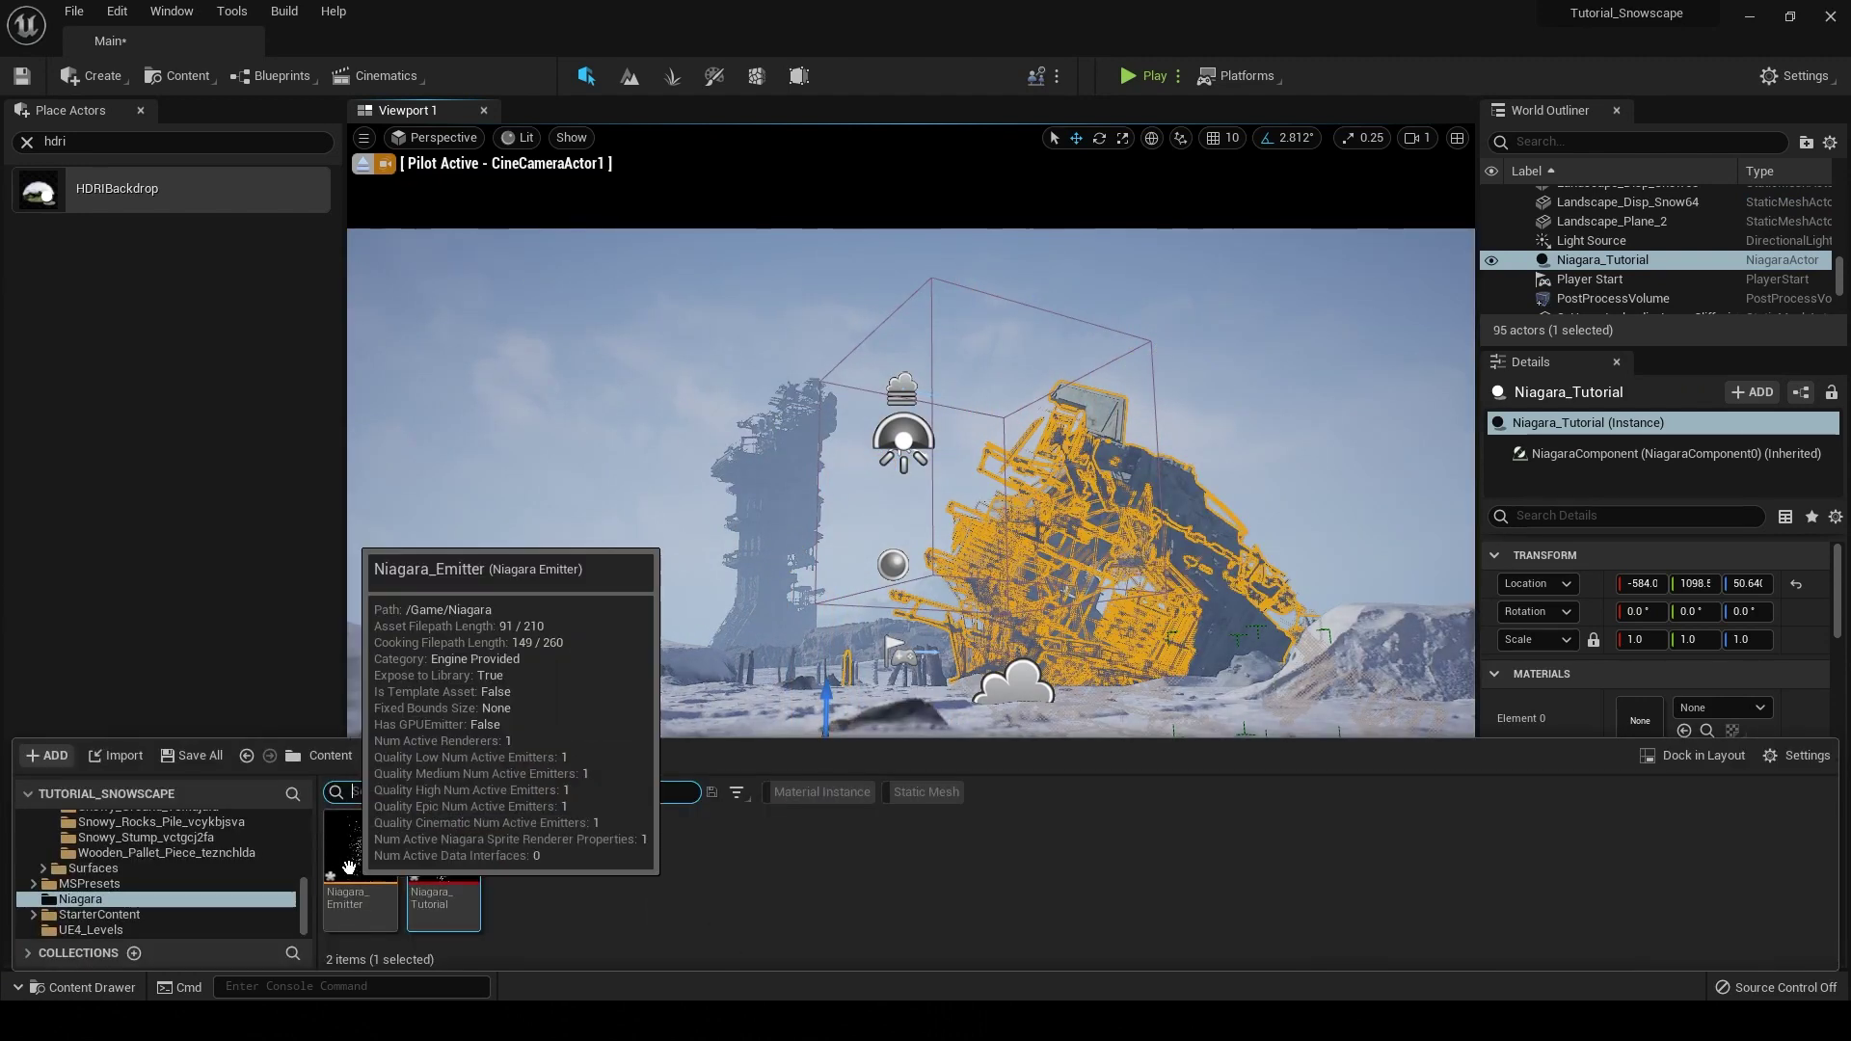
# Step: Try placing Niagara_Emitter in the scene, then open Niagara_Tutorial in the Niagara editor
pyautogui.moveTo(349, 867); pyautogui.dragTo(1044, 693)
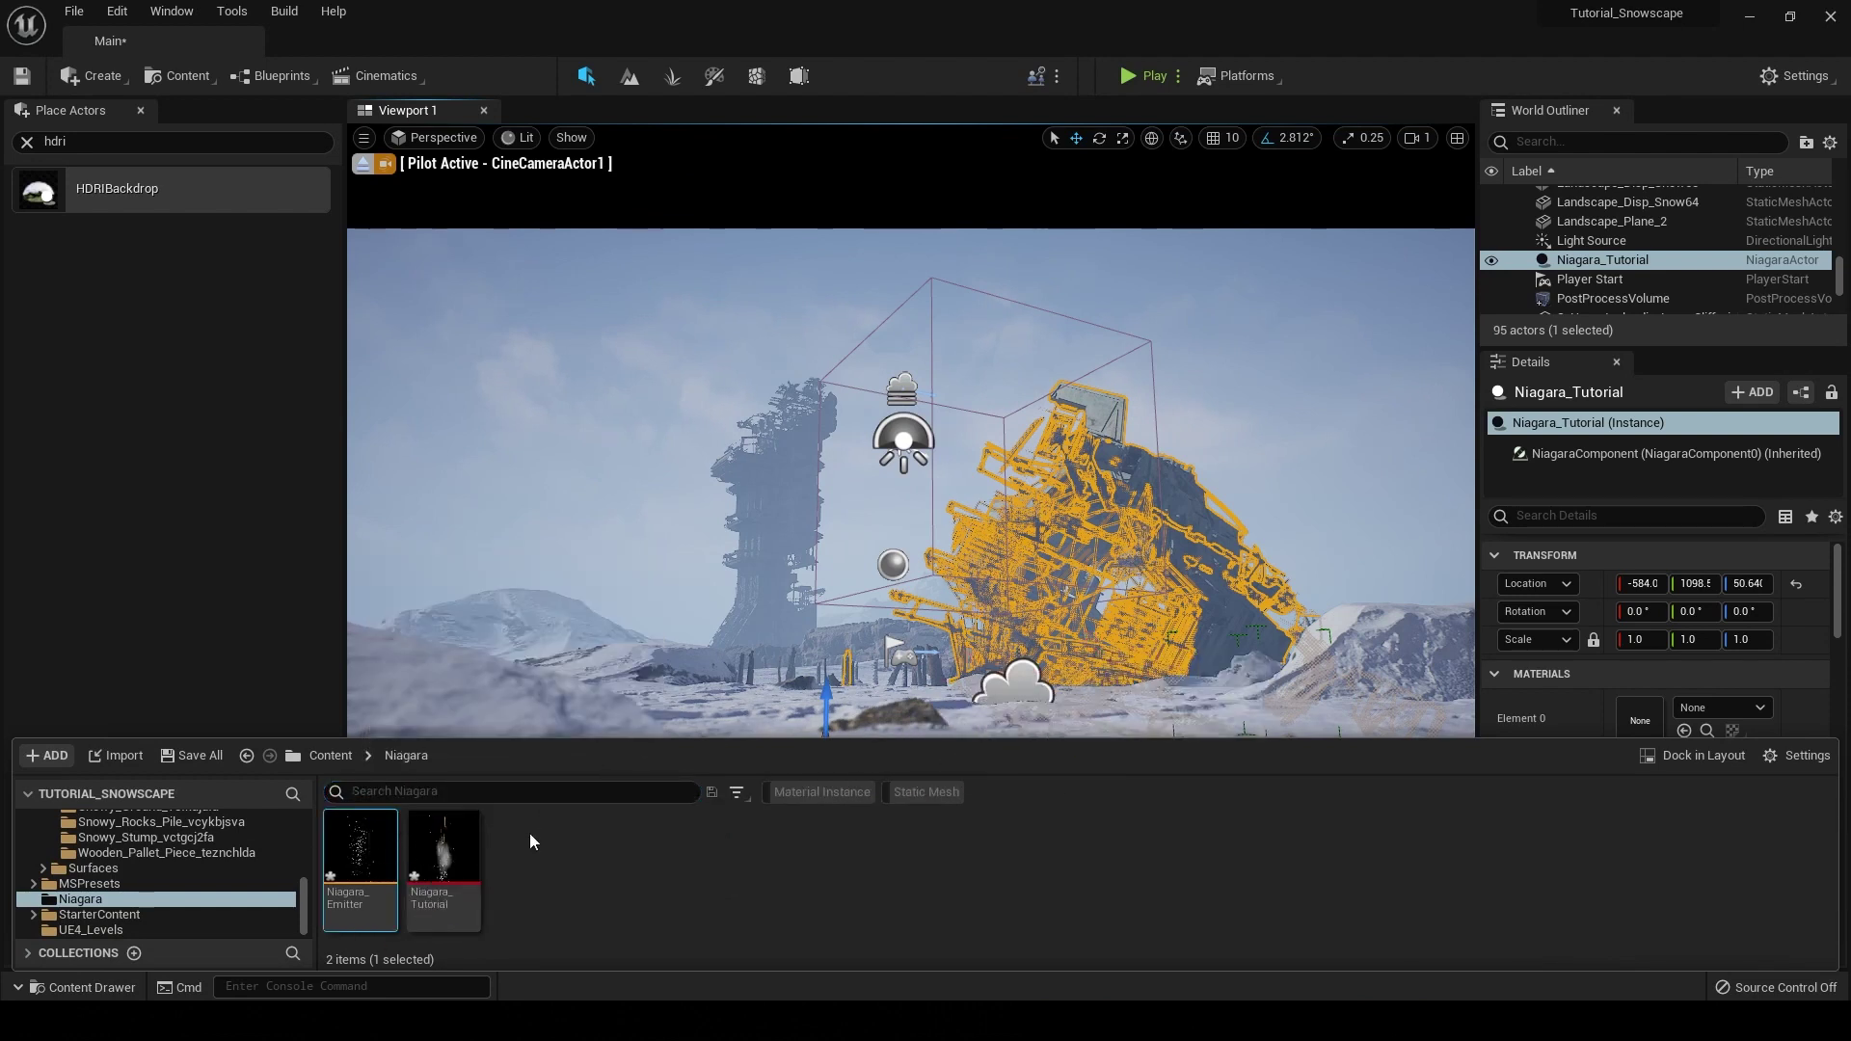
pyautogui.moveTo(456, 883)
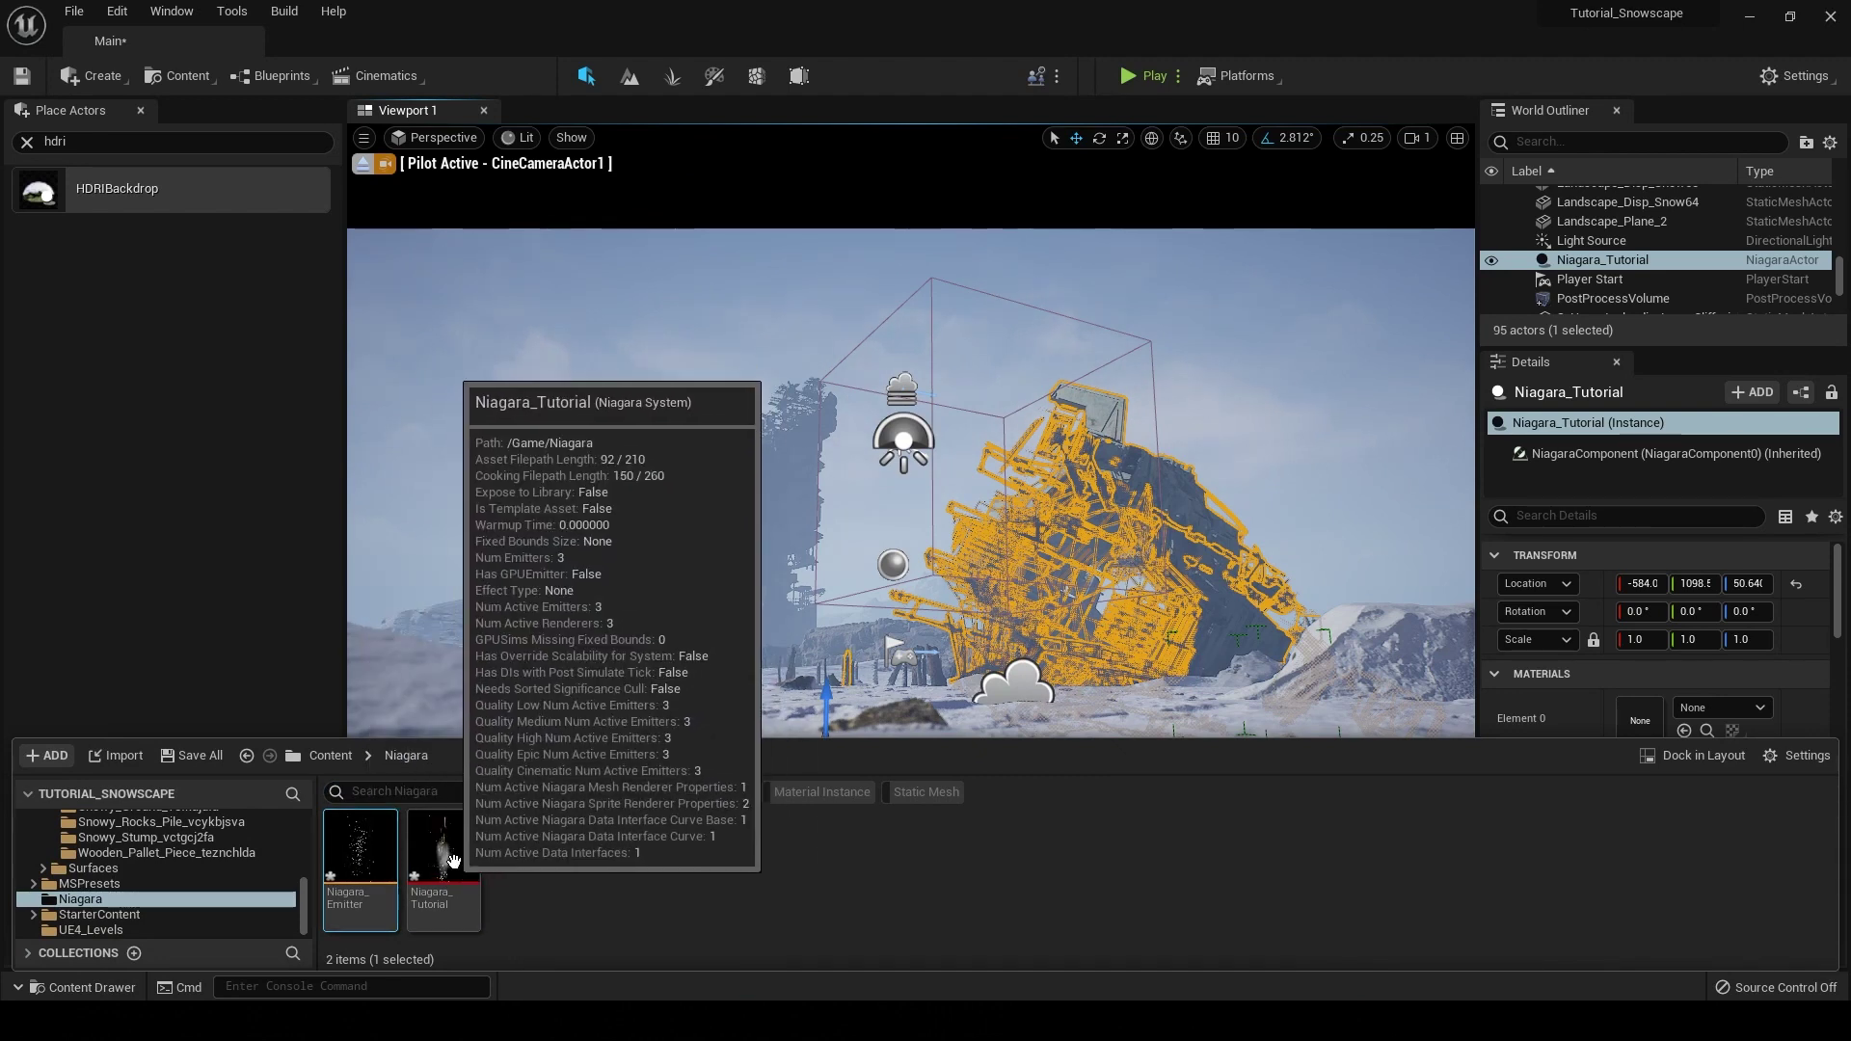
pyautogui.doubleClick(460, 858)
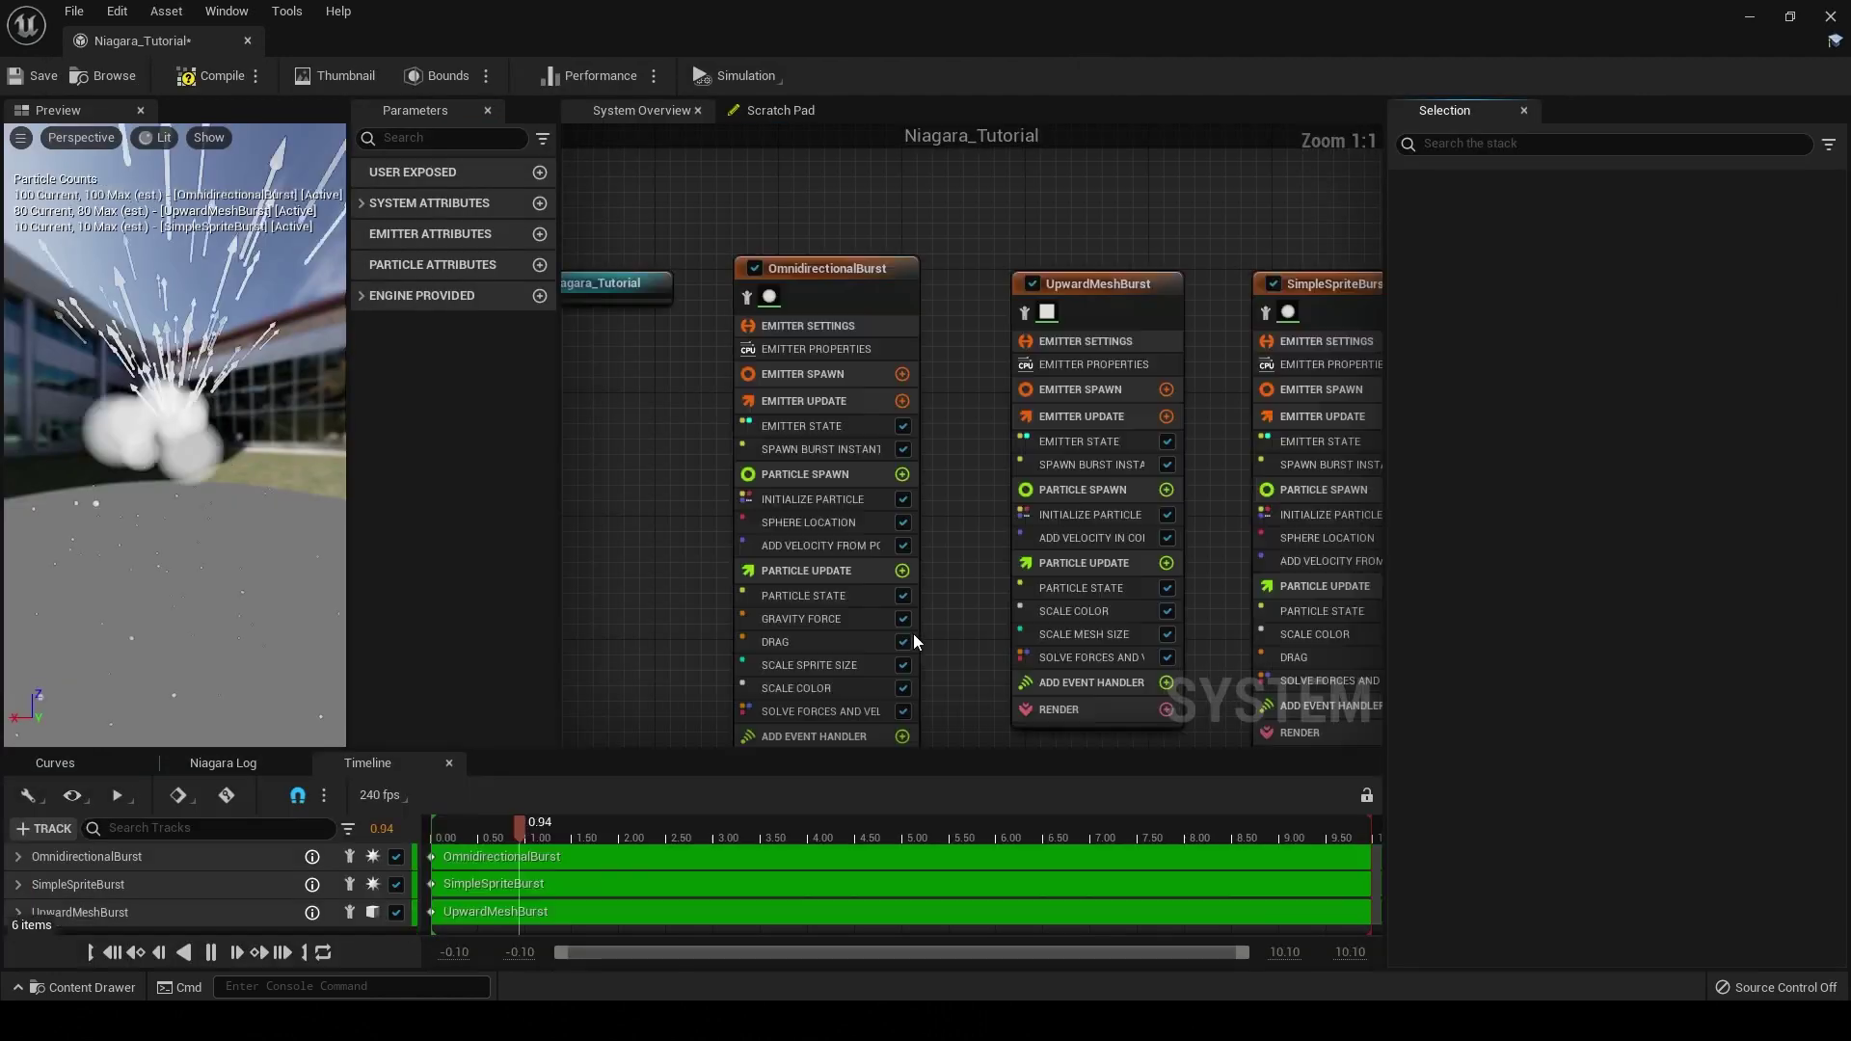
pyautogui.scroll(-4, 1002, 208)
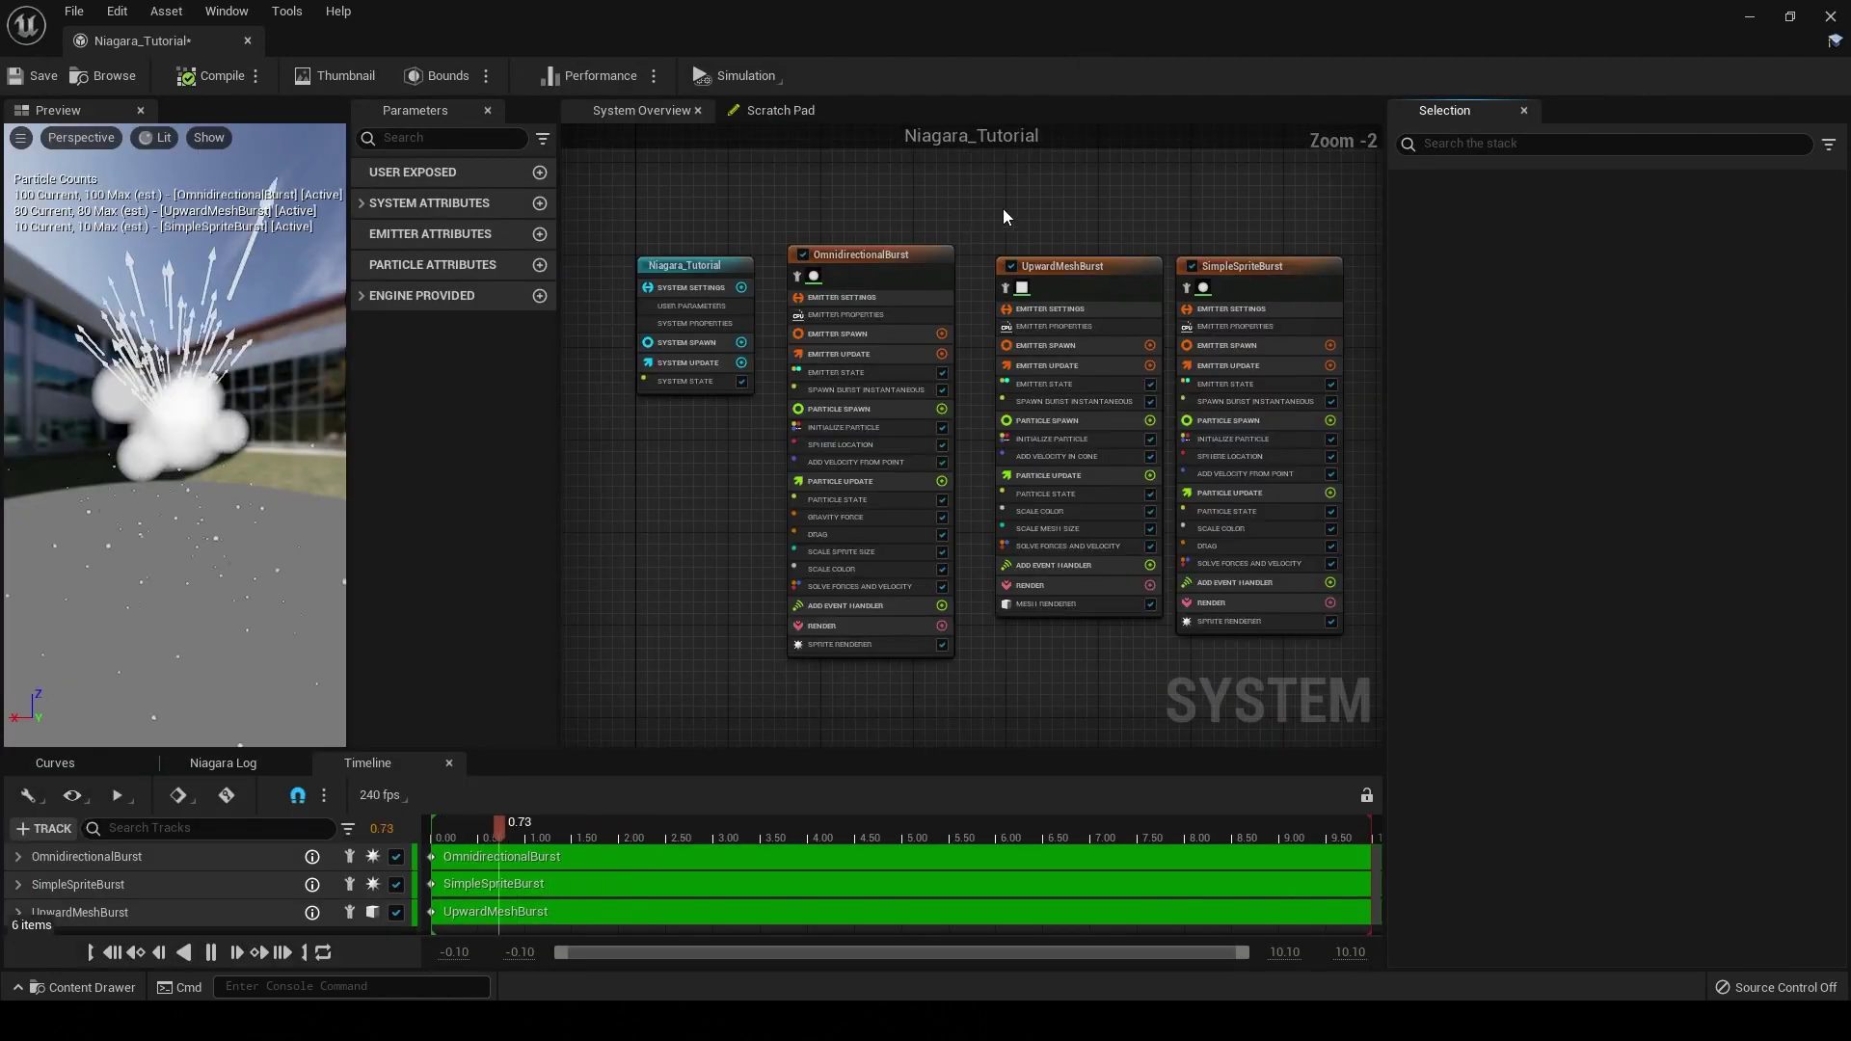
pyautogui.scroll(2, 1090, 246)
pyautogui.moveTo(1123, 191); pyautogui.dragTo(1164, 226, button='right')
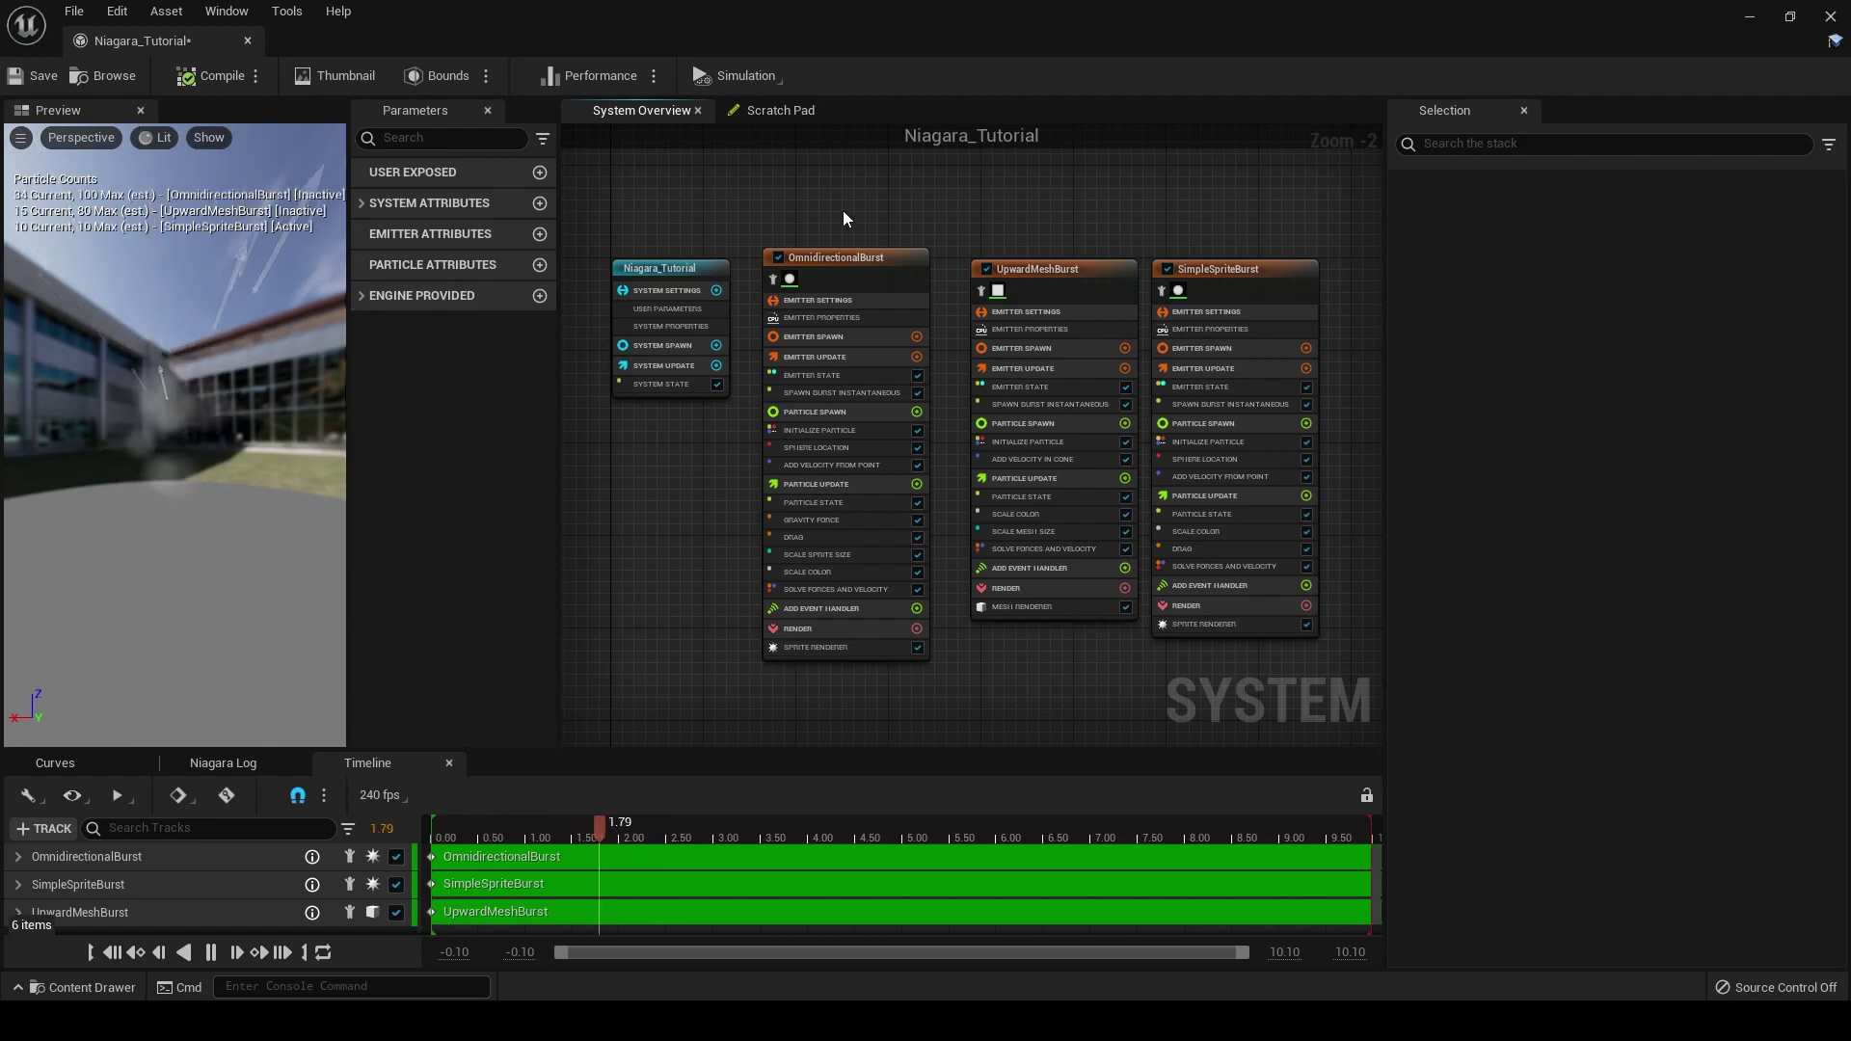
pyautogui.scroll(3, 882, 243)
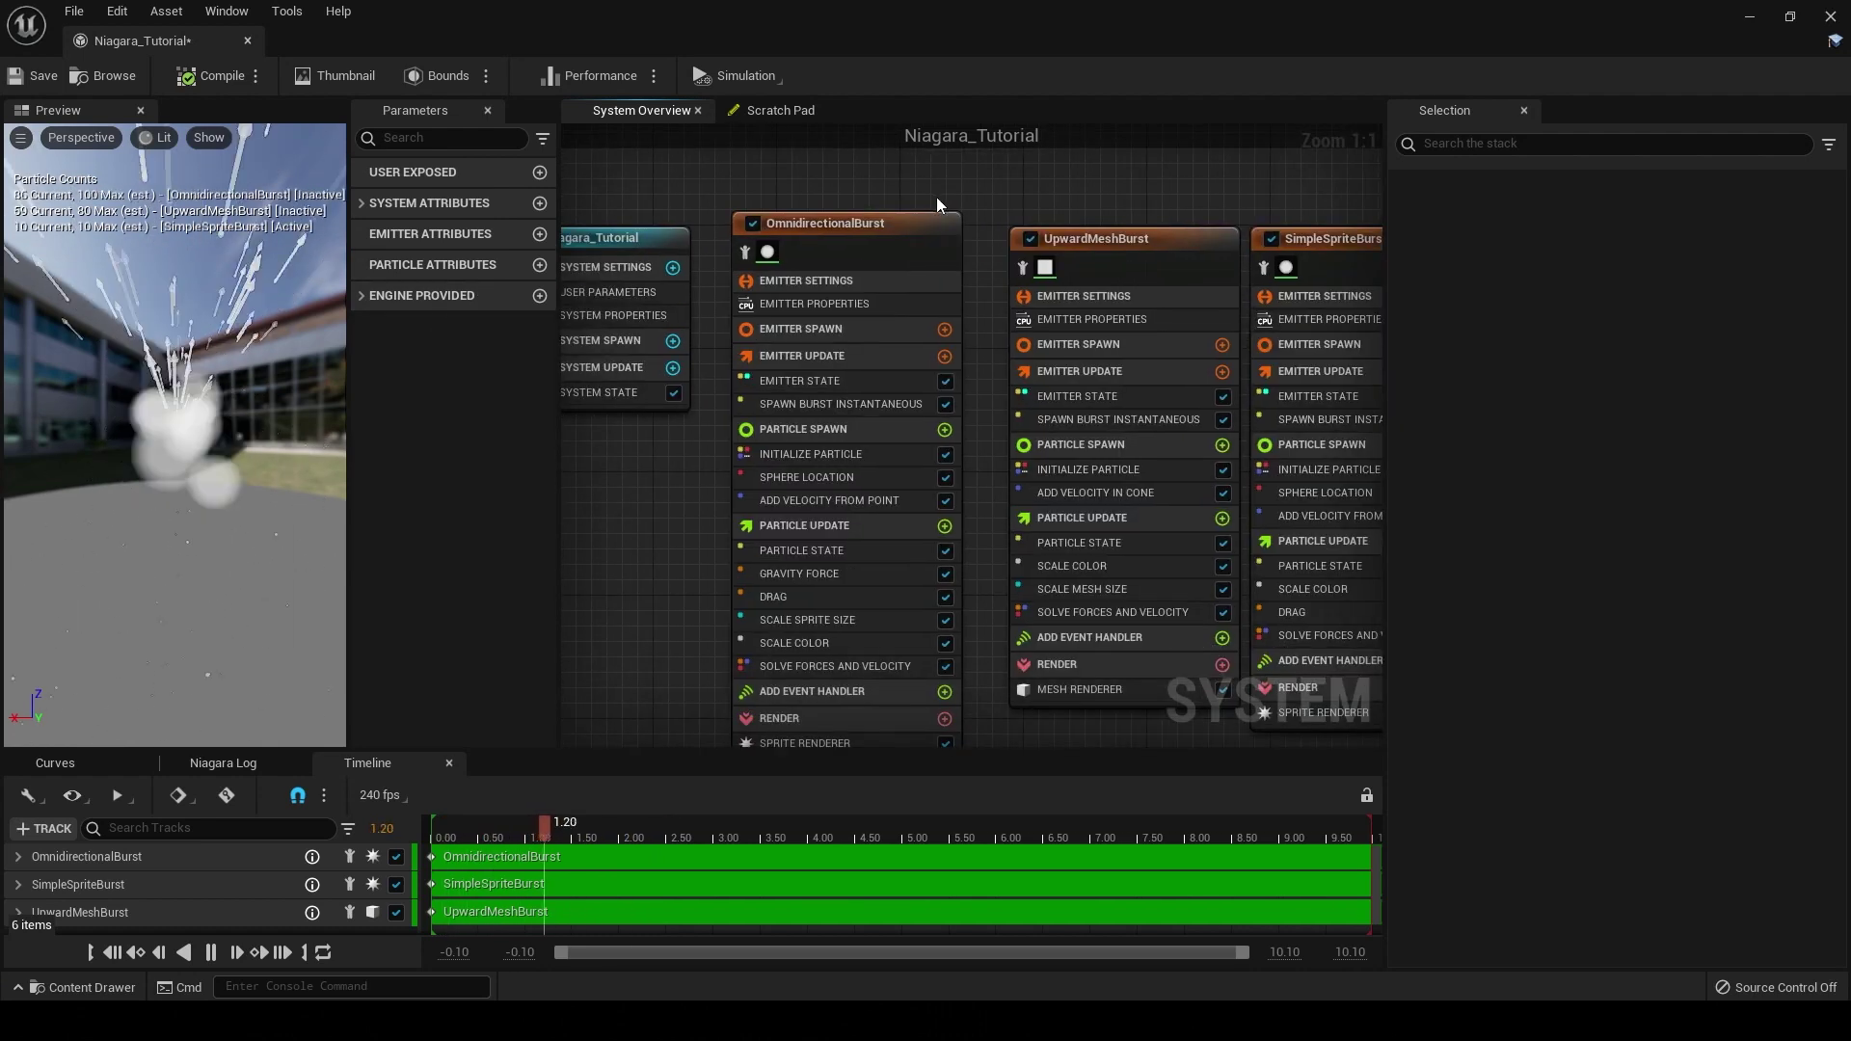
pyautogui.scroll(-3, 1166, 191)
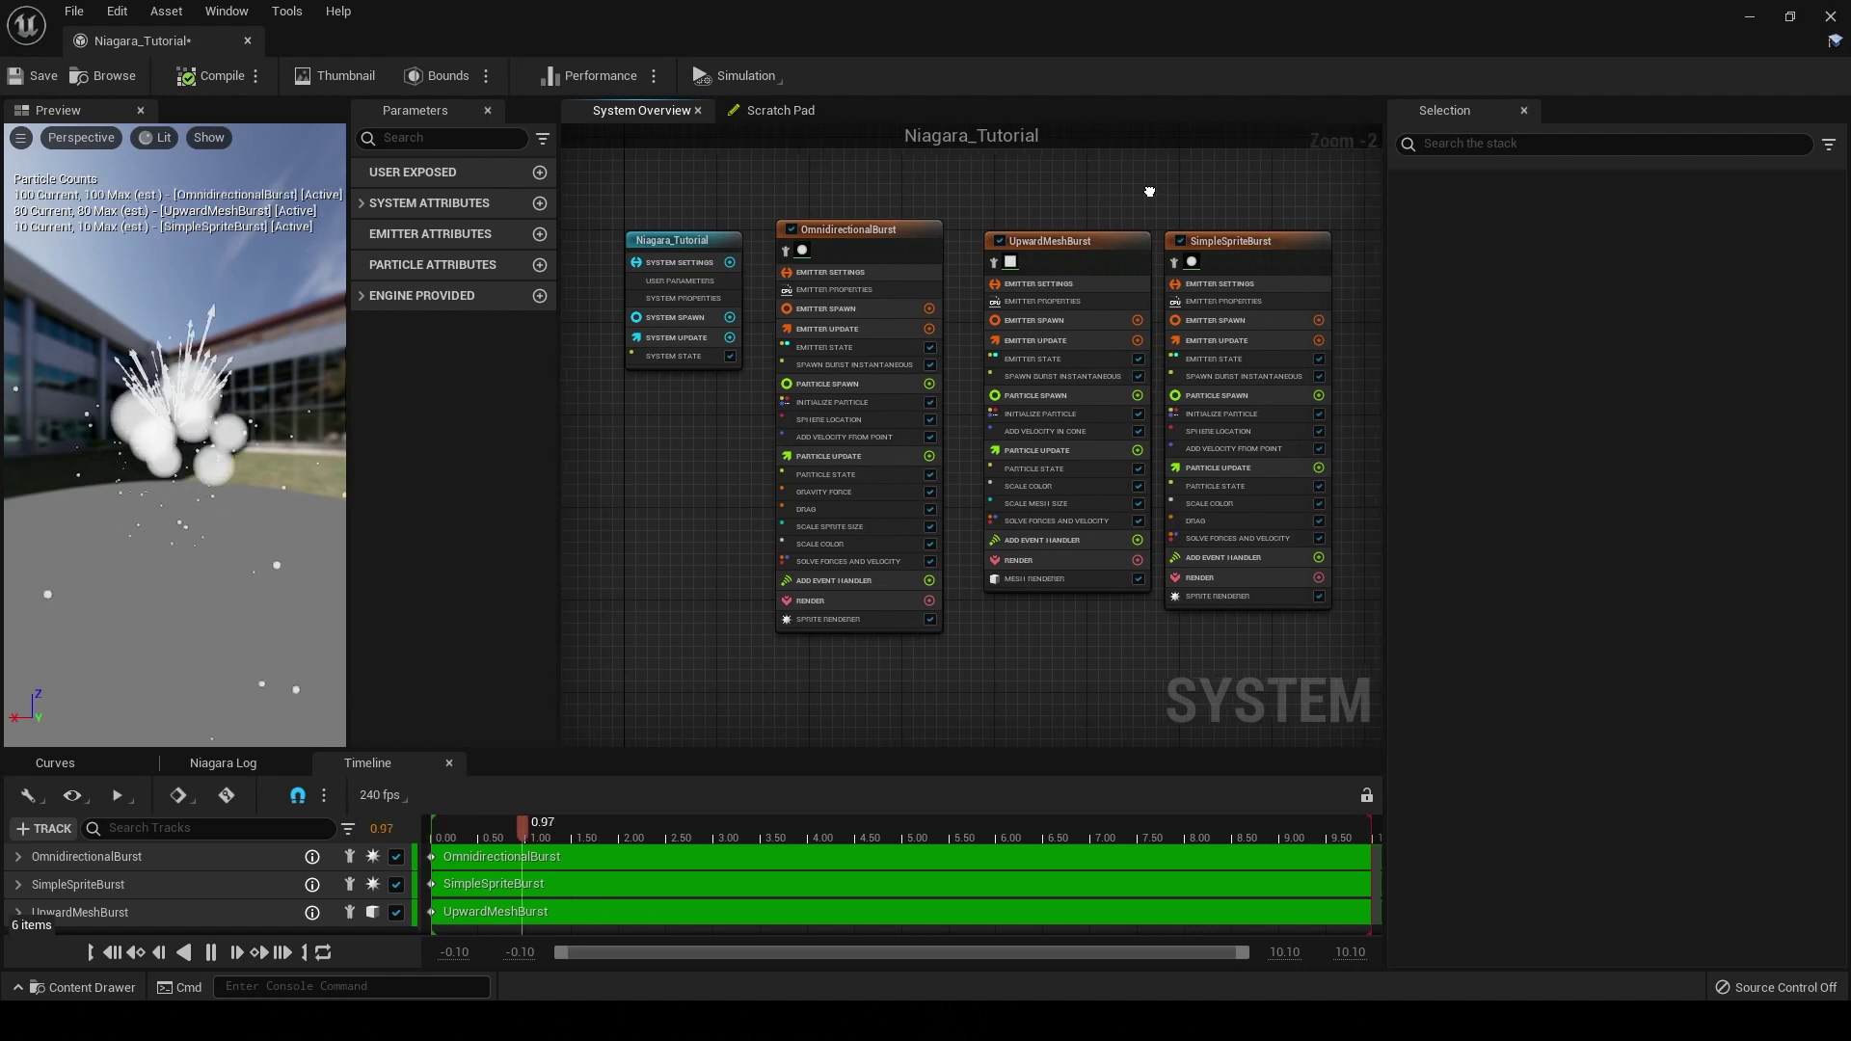
pyautogui.click(848, 244)
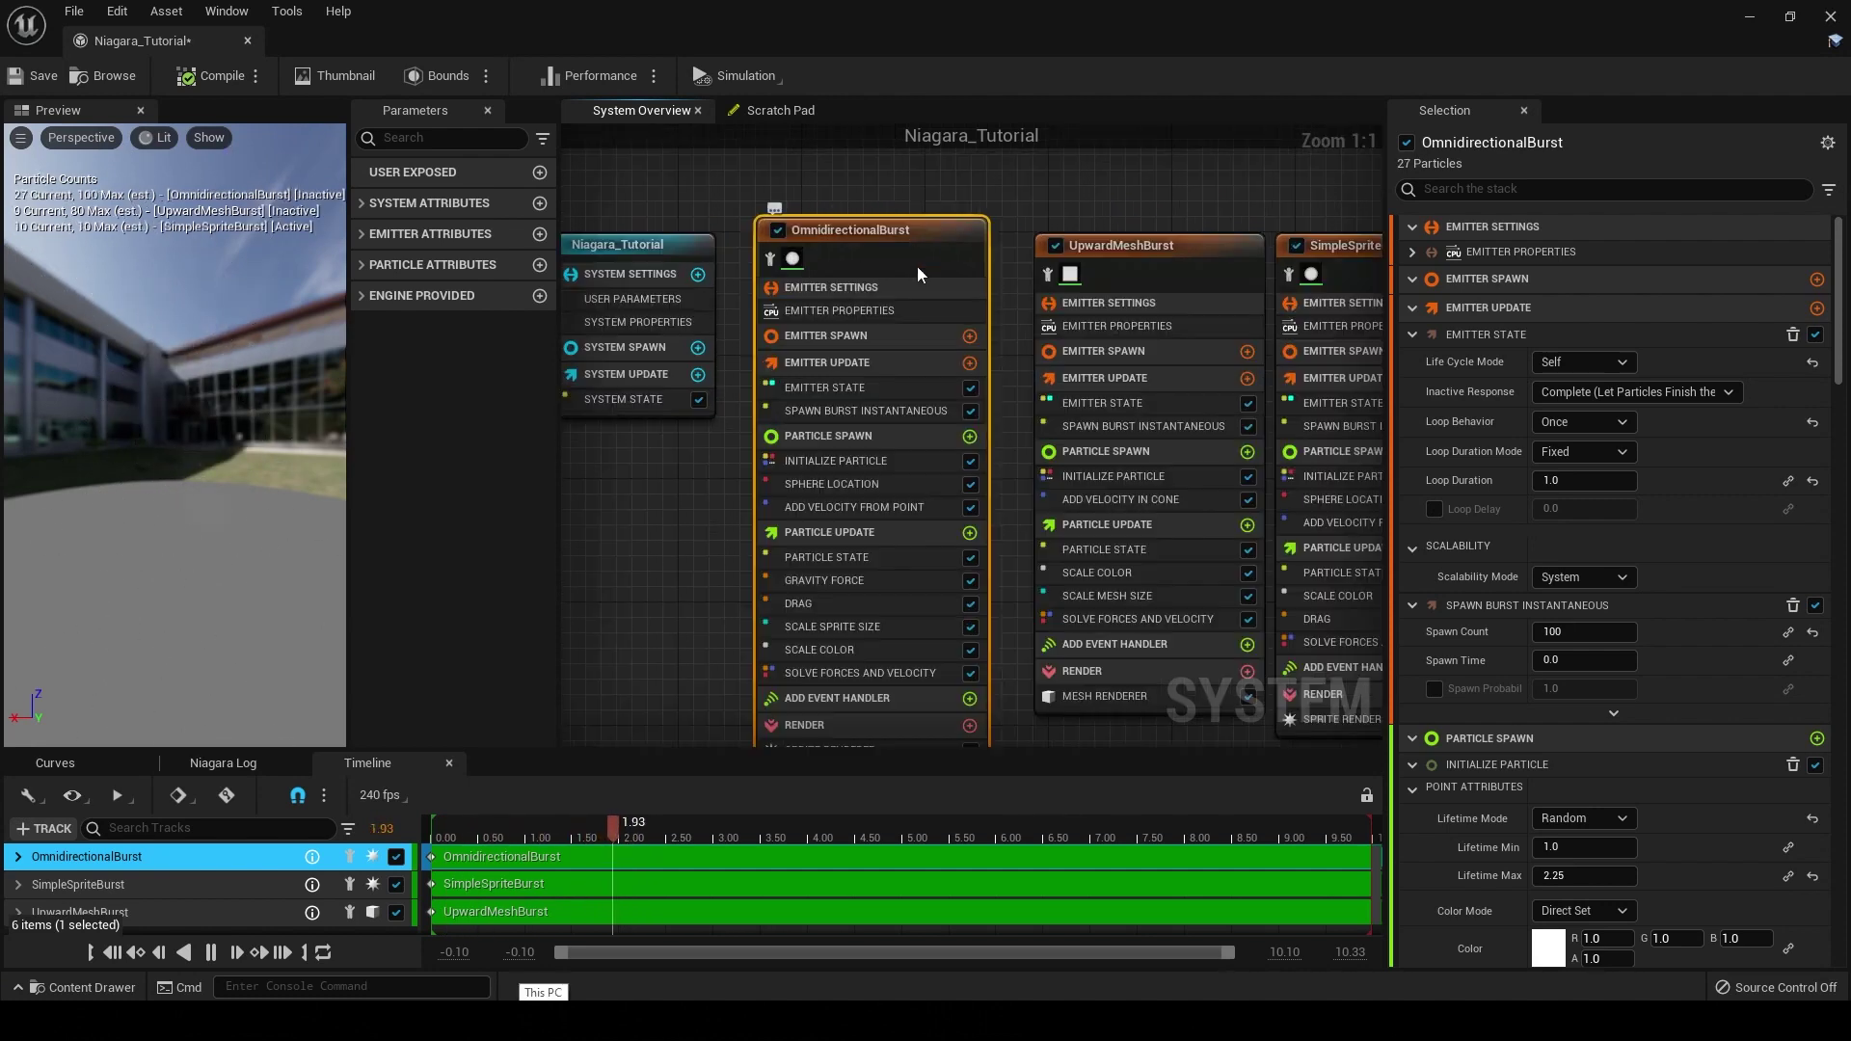
pyautogui.scroll(1, 917, 266)
pyautogui.scroll(1, 1049, 184)
pyautogui.scroll(-1, 1049, 183)
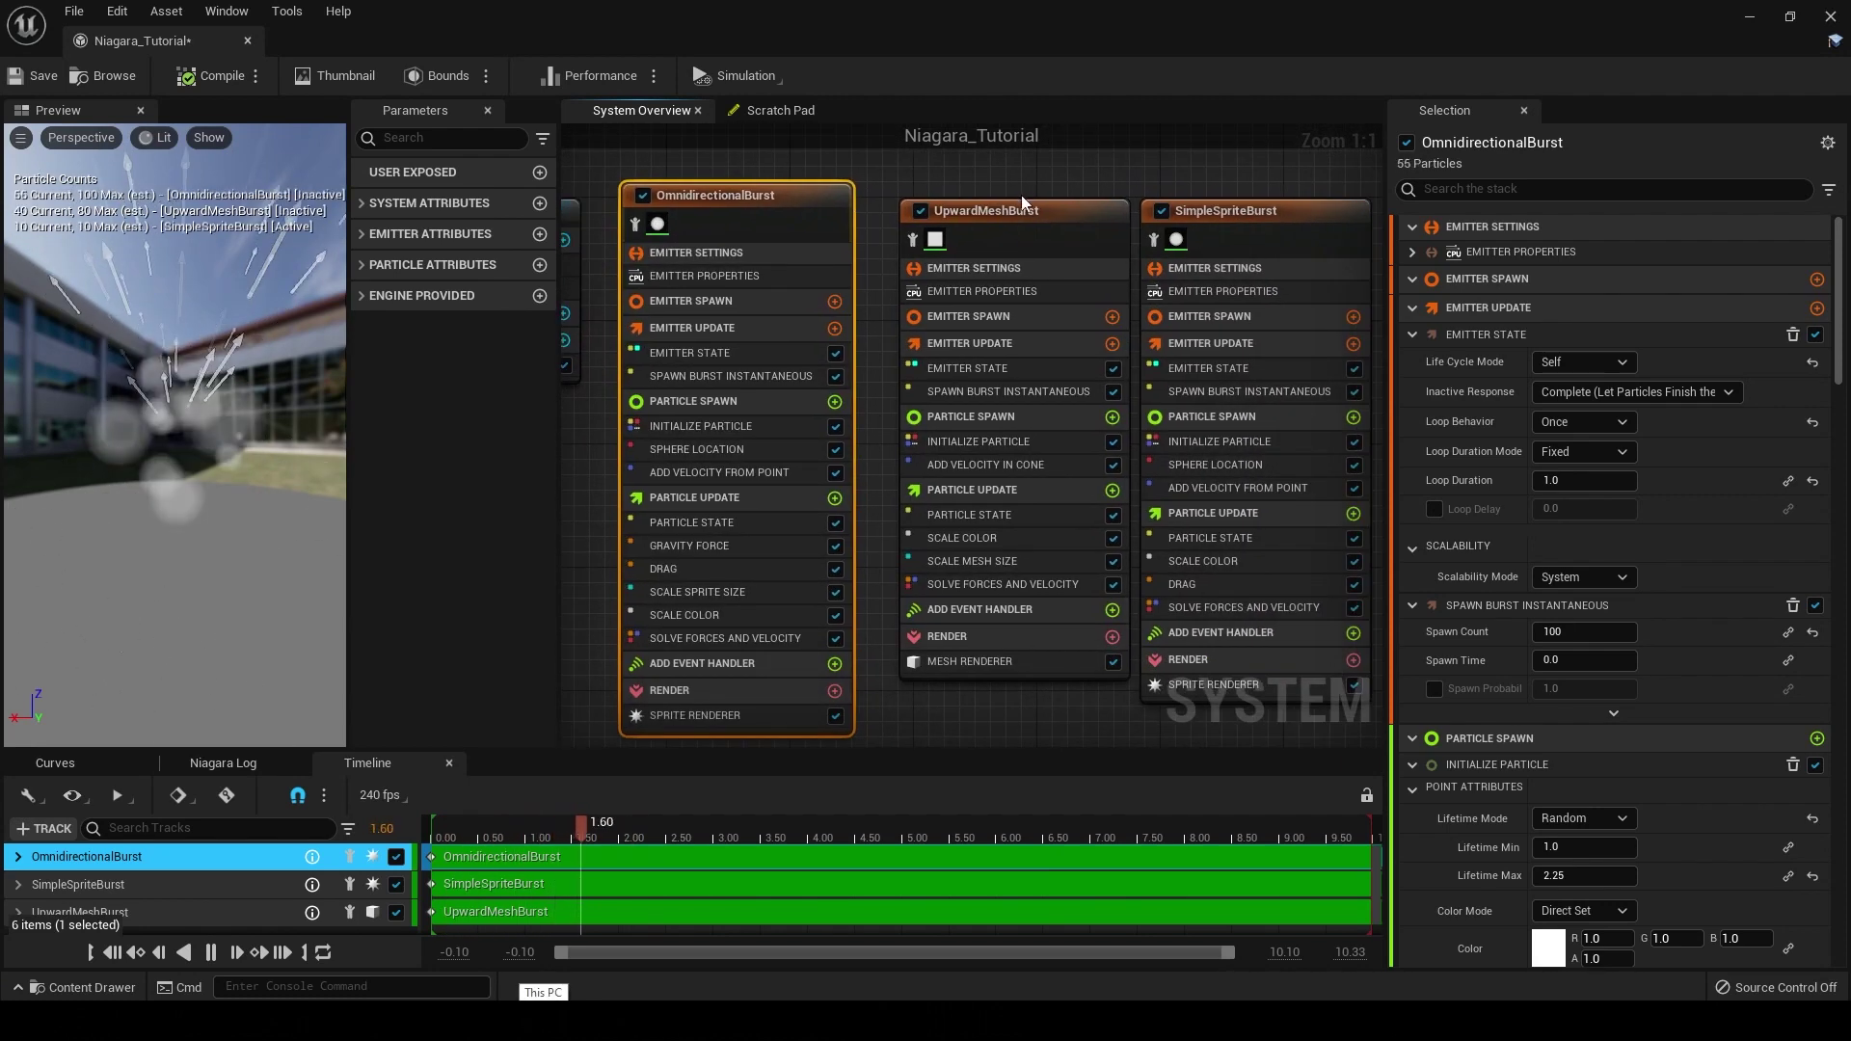
pyautogui.scroll(1, 1211, 172)
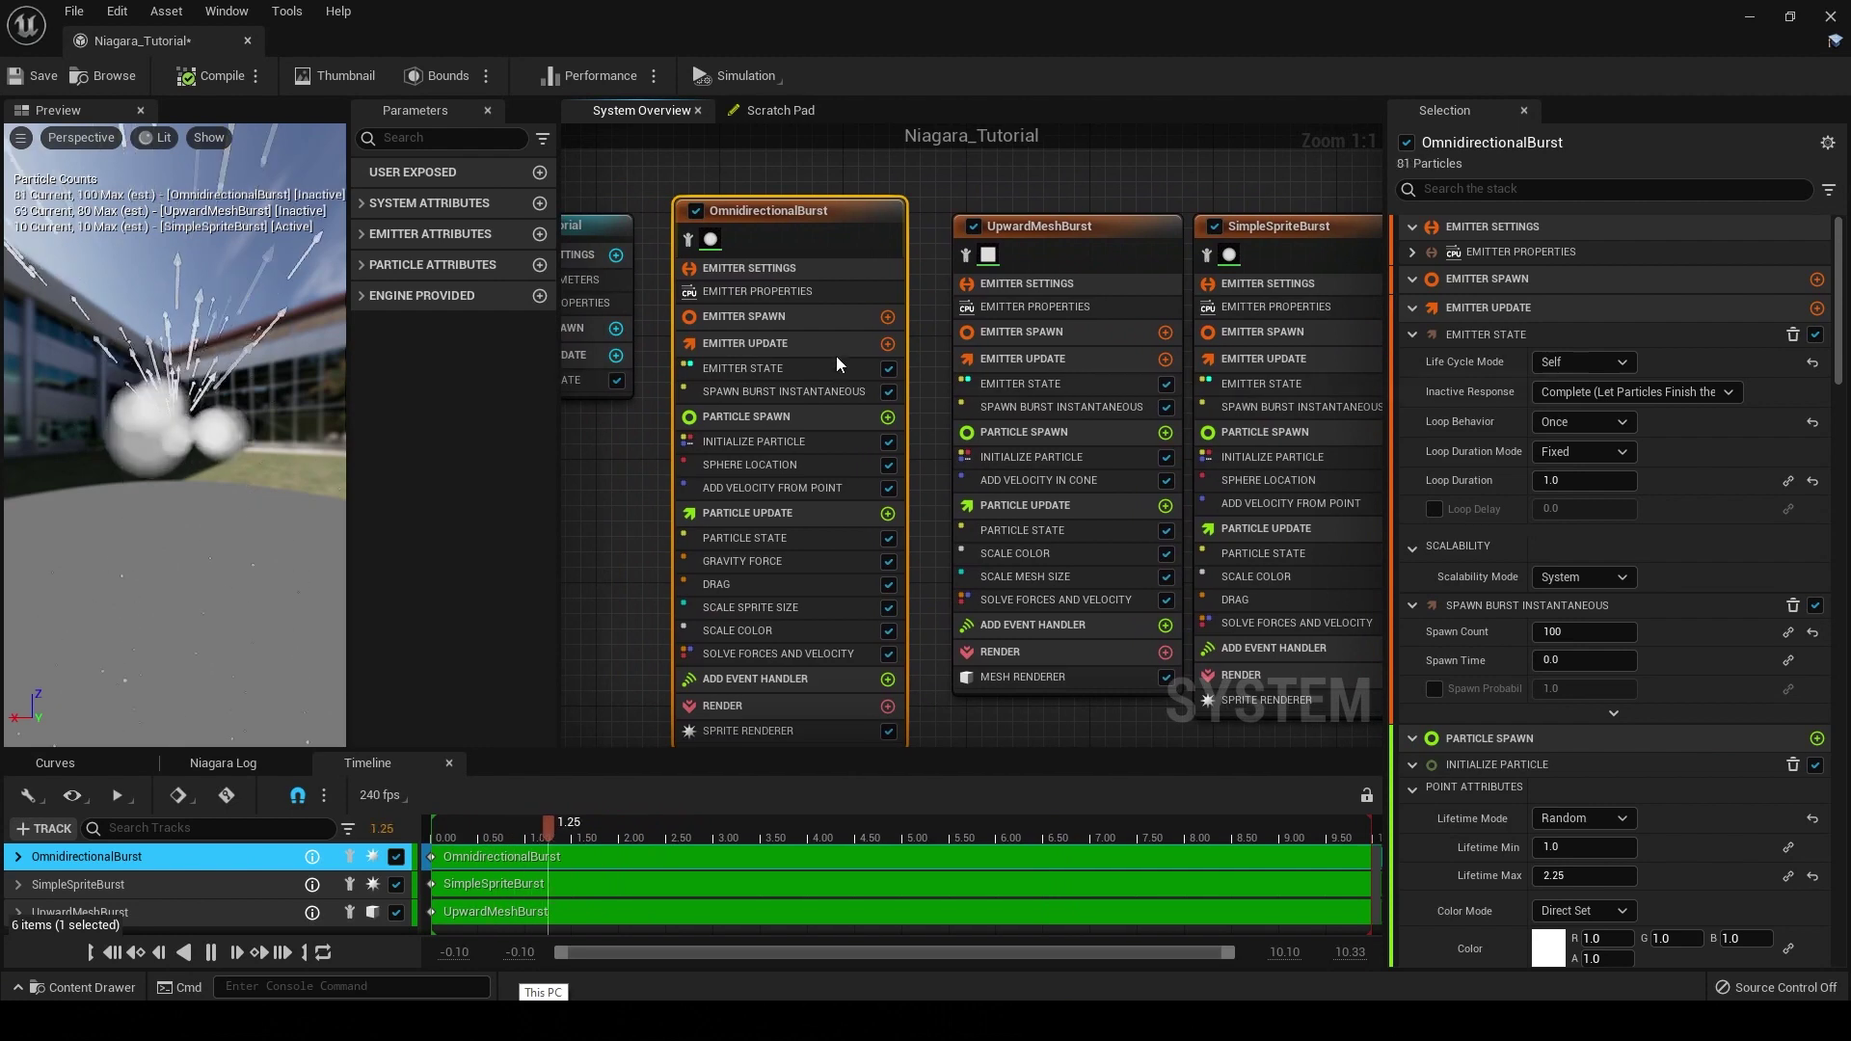
pyautogui.click(812, 270)
pyautogui.scroll(-2, 815, 282)
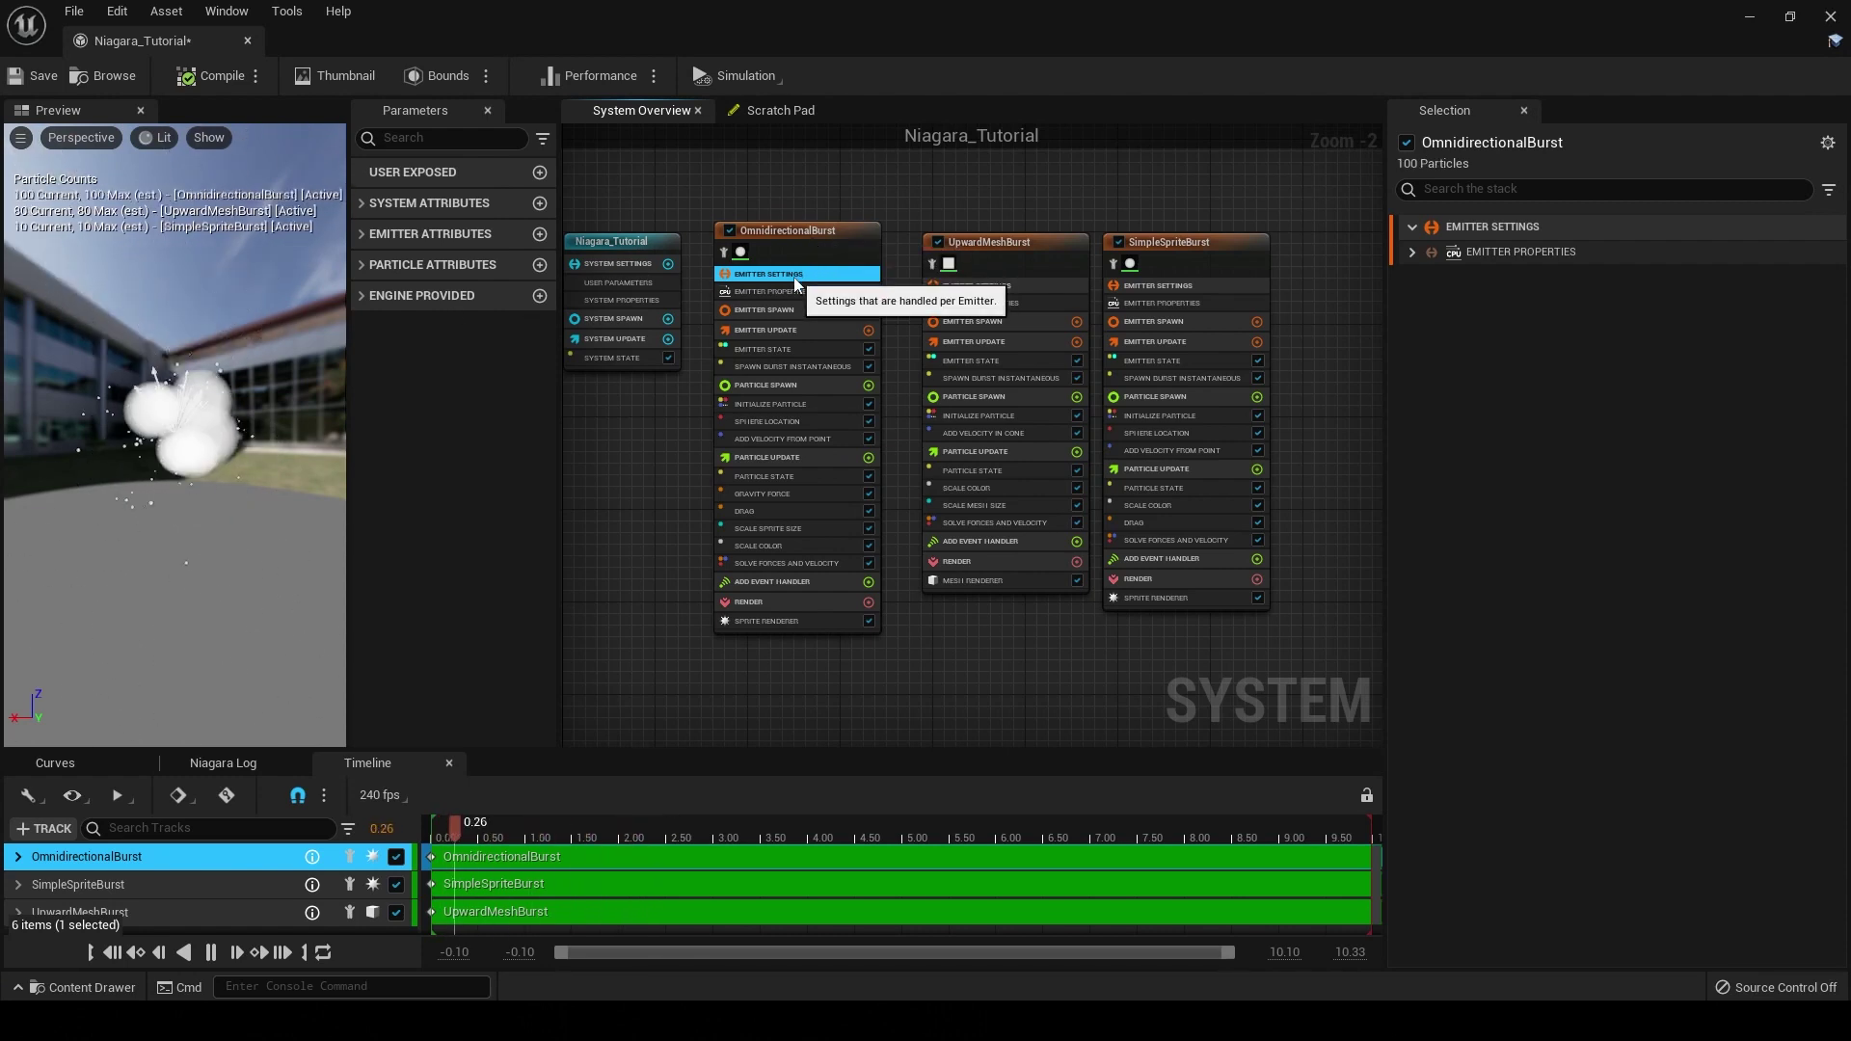
# Step: Inspect OmnidirectionalBurst's particle update, particle spawn and emitter update modules
pyautogui.scroll(2, 815, 248)
pyautogui.click(755, 526)
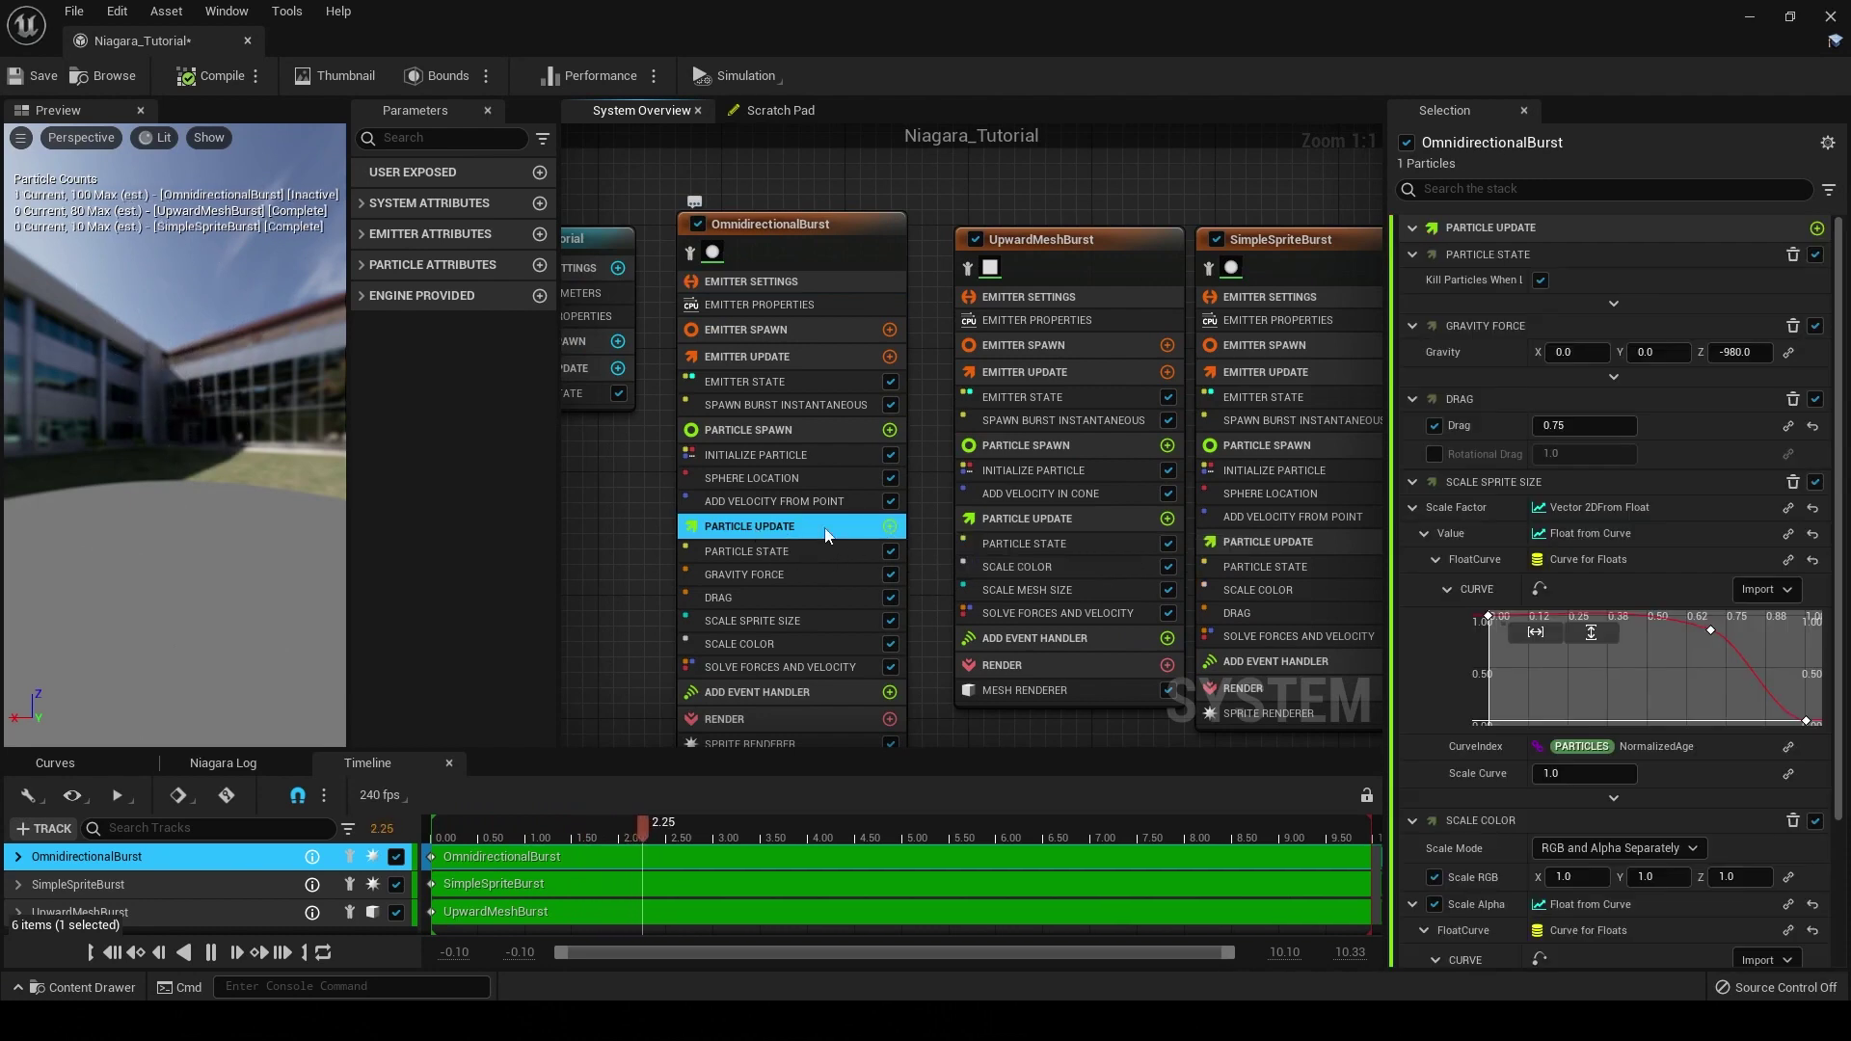
pyautogui.click(779, 434)
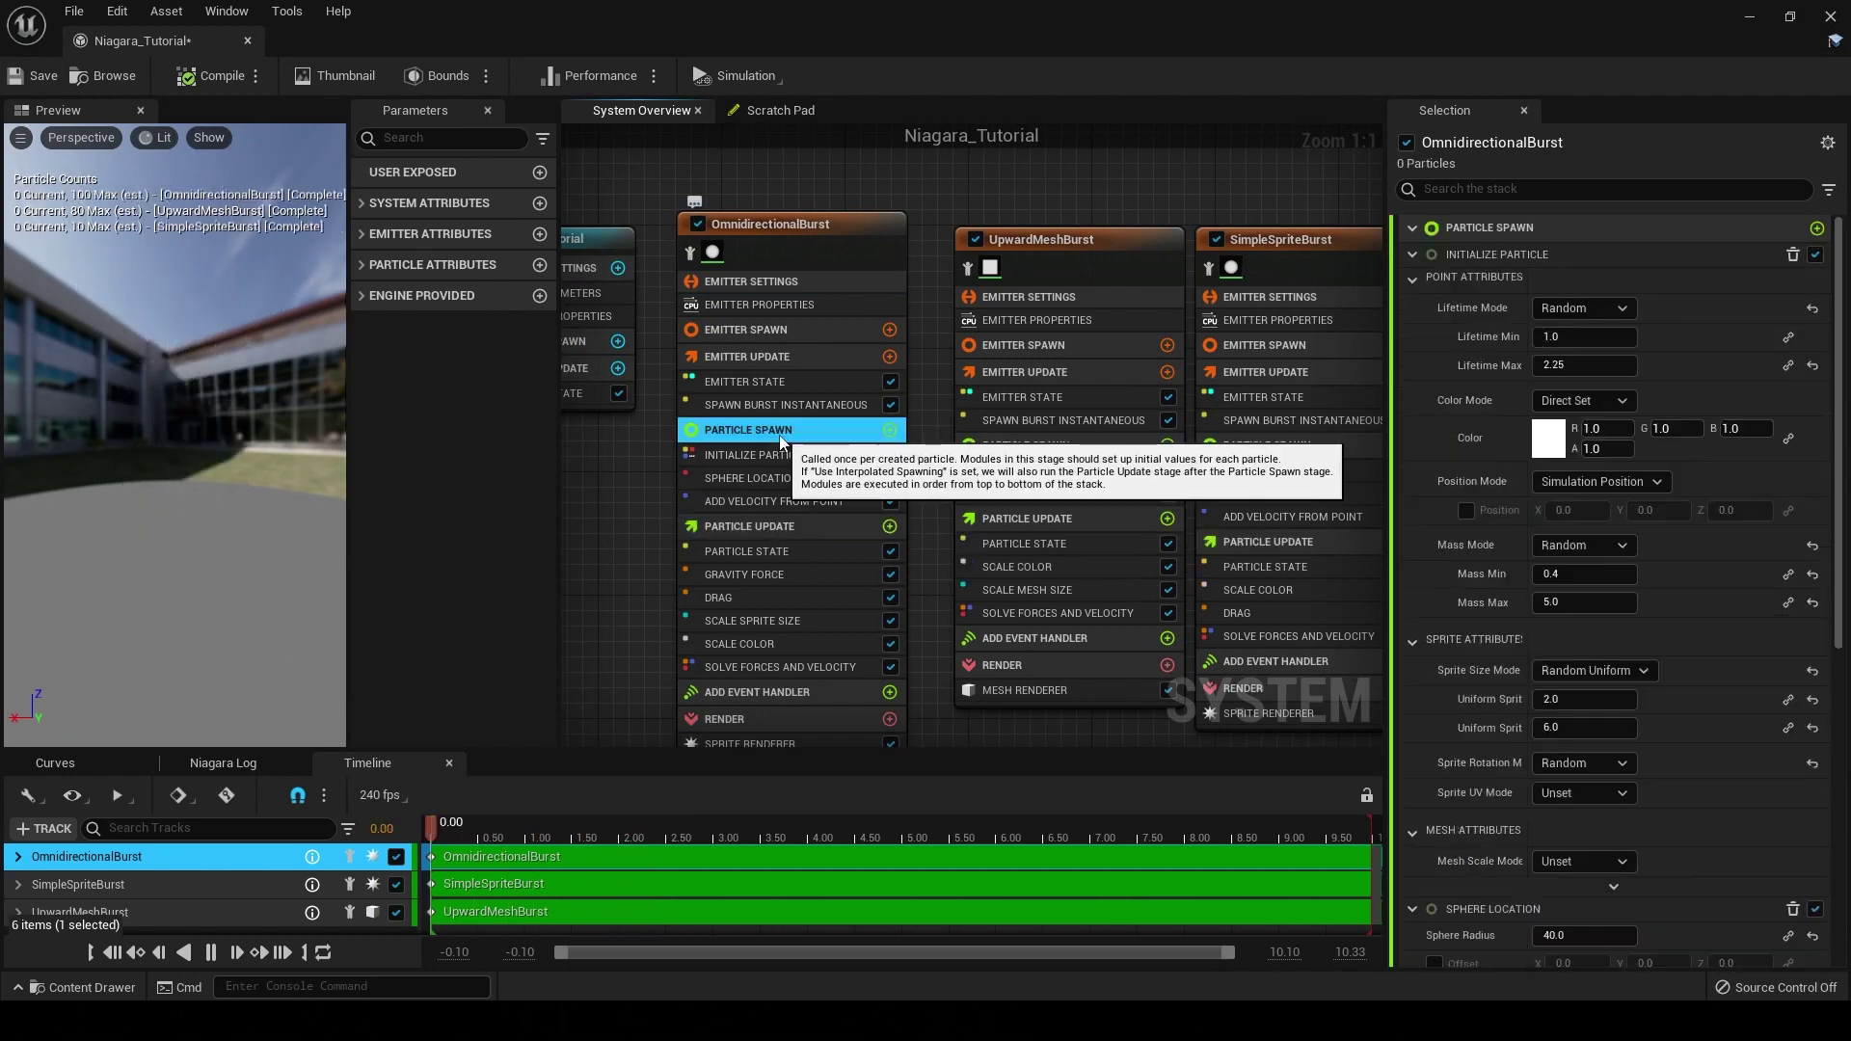
pyautogui.click(754, 355)
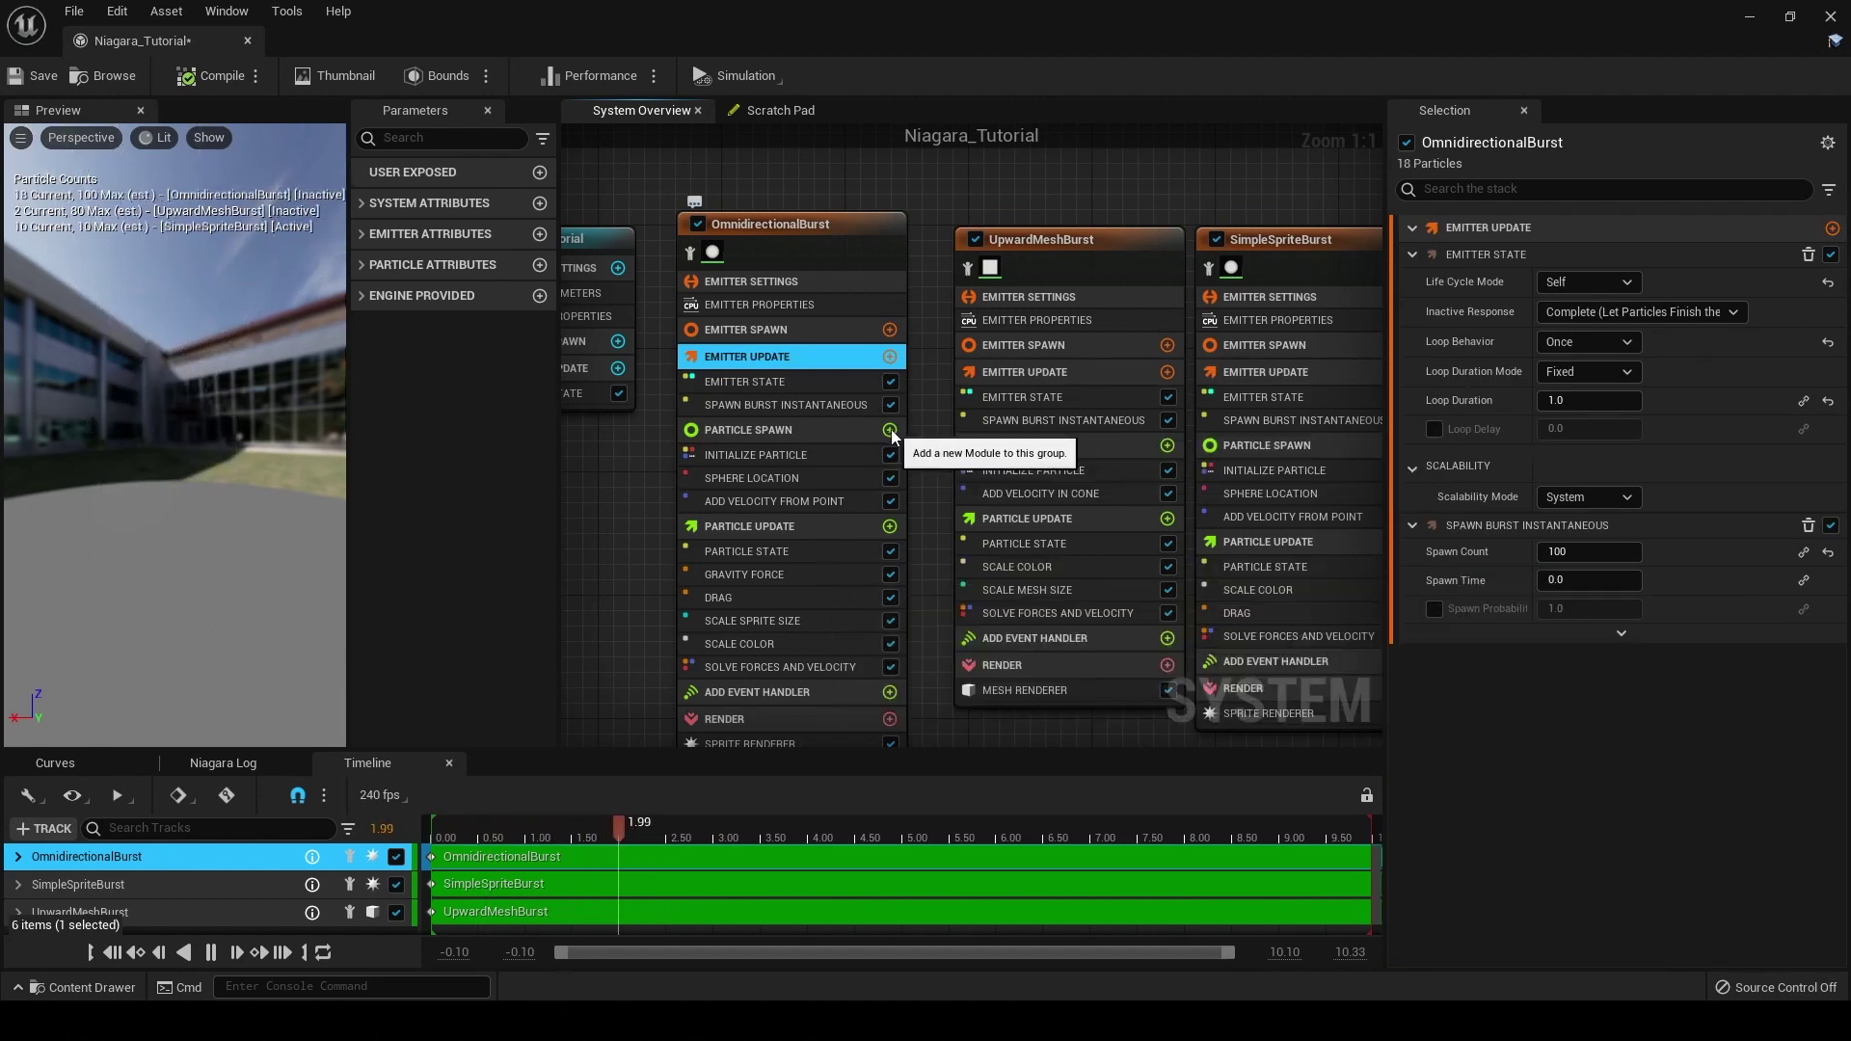
# Step: Close the Niagara_Tutorial editor to return to the Tutorial_Snowscape level
pyautogui.scroll(-2, 891, 568)
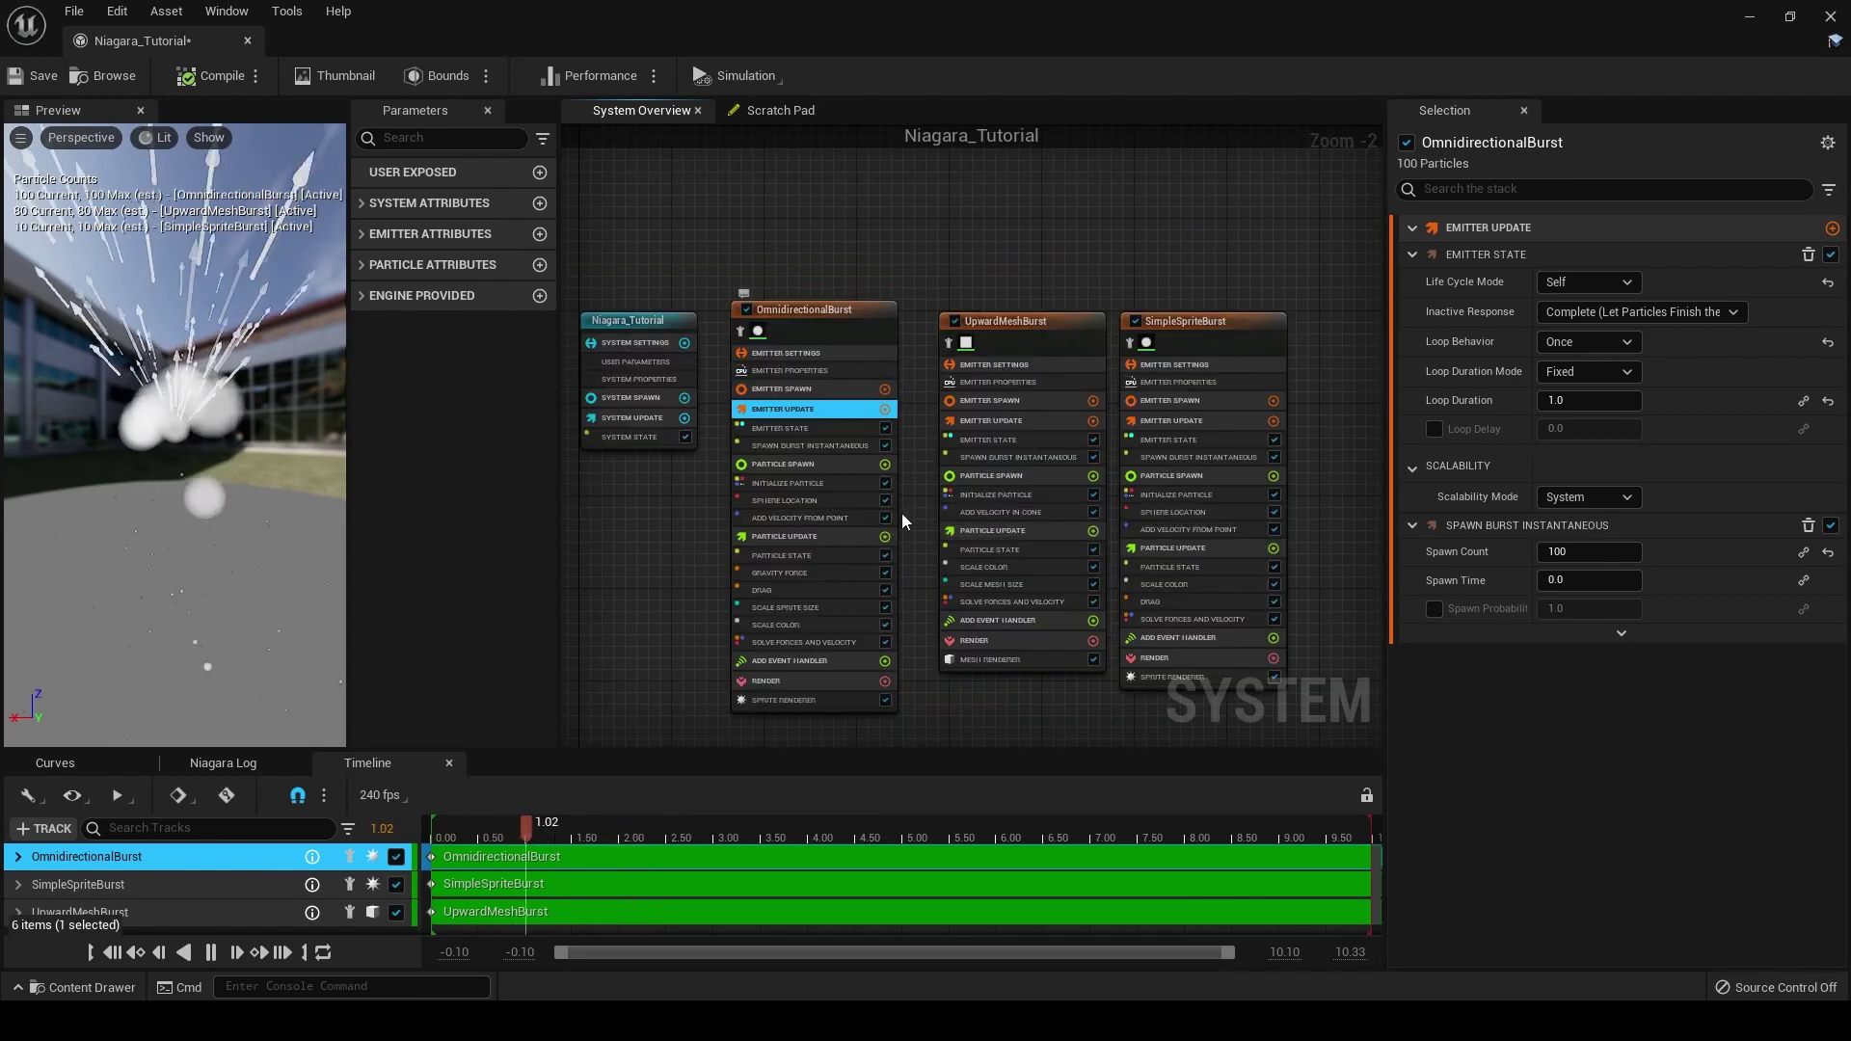
pyautogui.scroll(2, 820, 534)
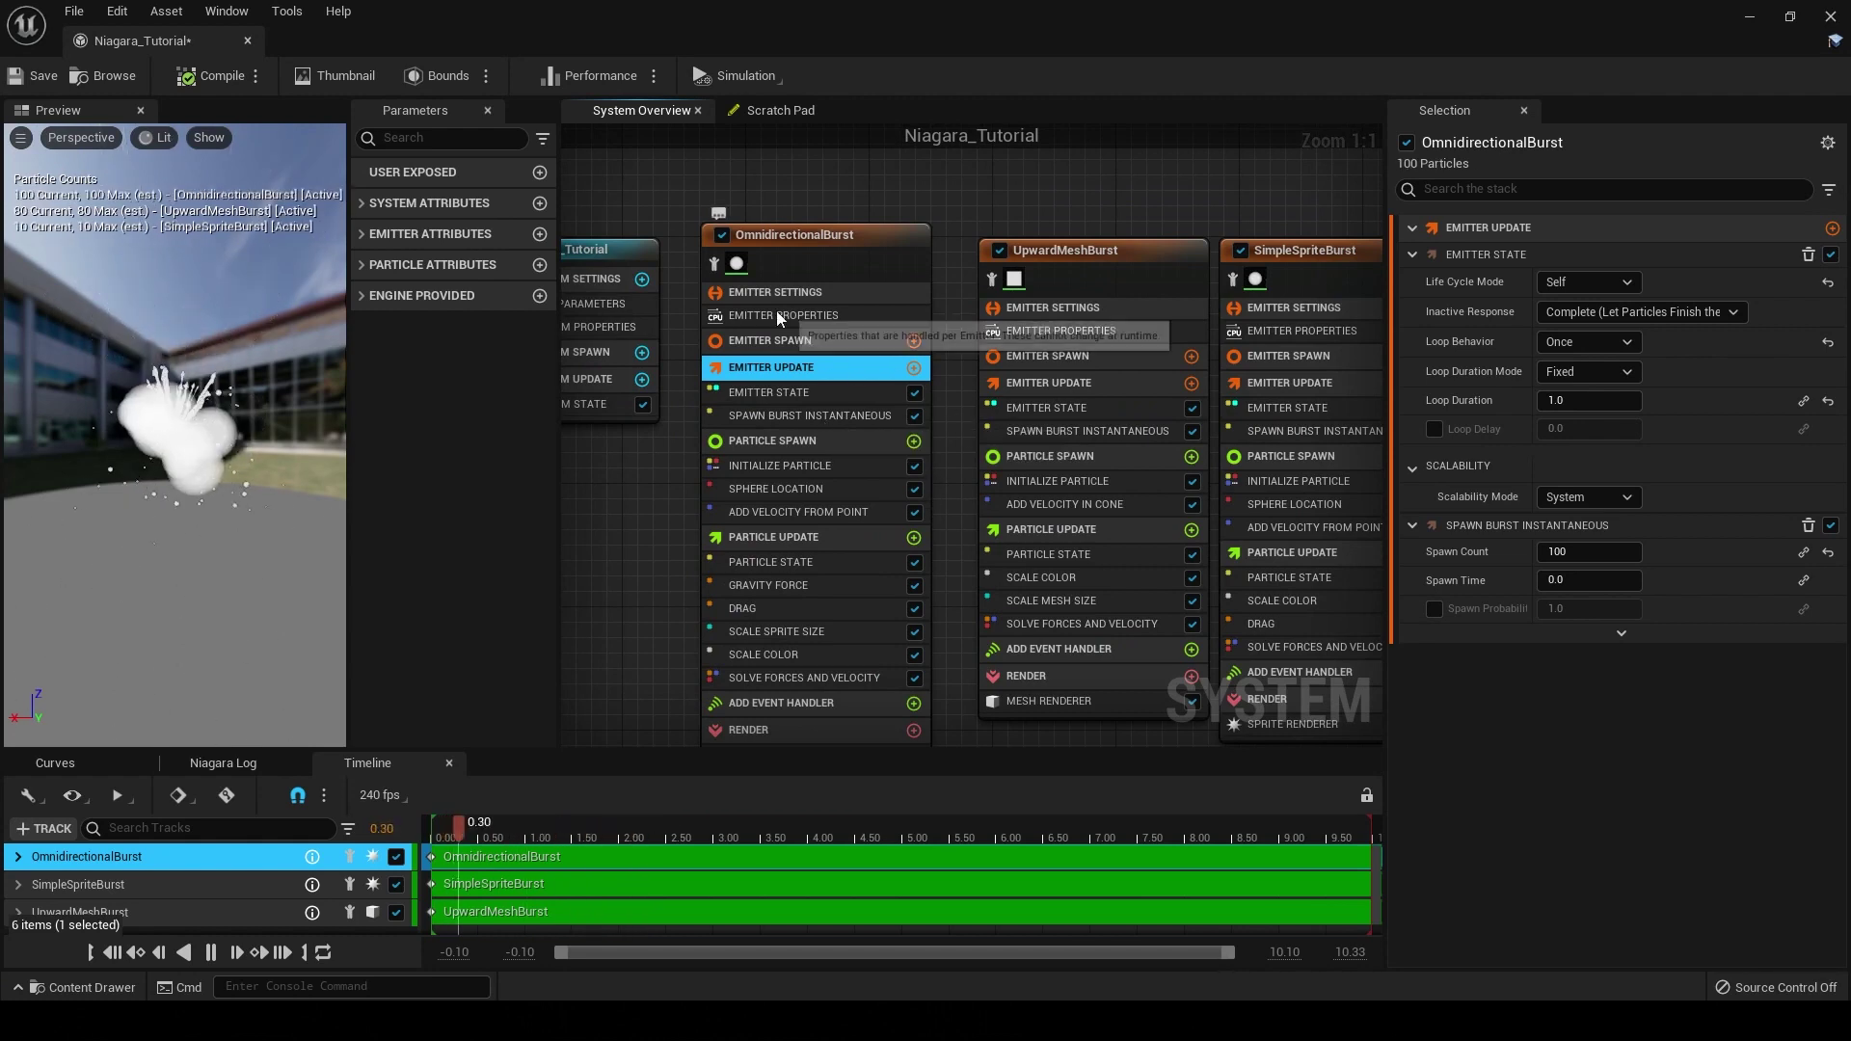
pyautogui.scroll(-2, 1116, 199)
pyautogui.moveTo(1115, 199); pyautogui.dragTo(1072, 204, button='right')
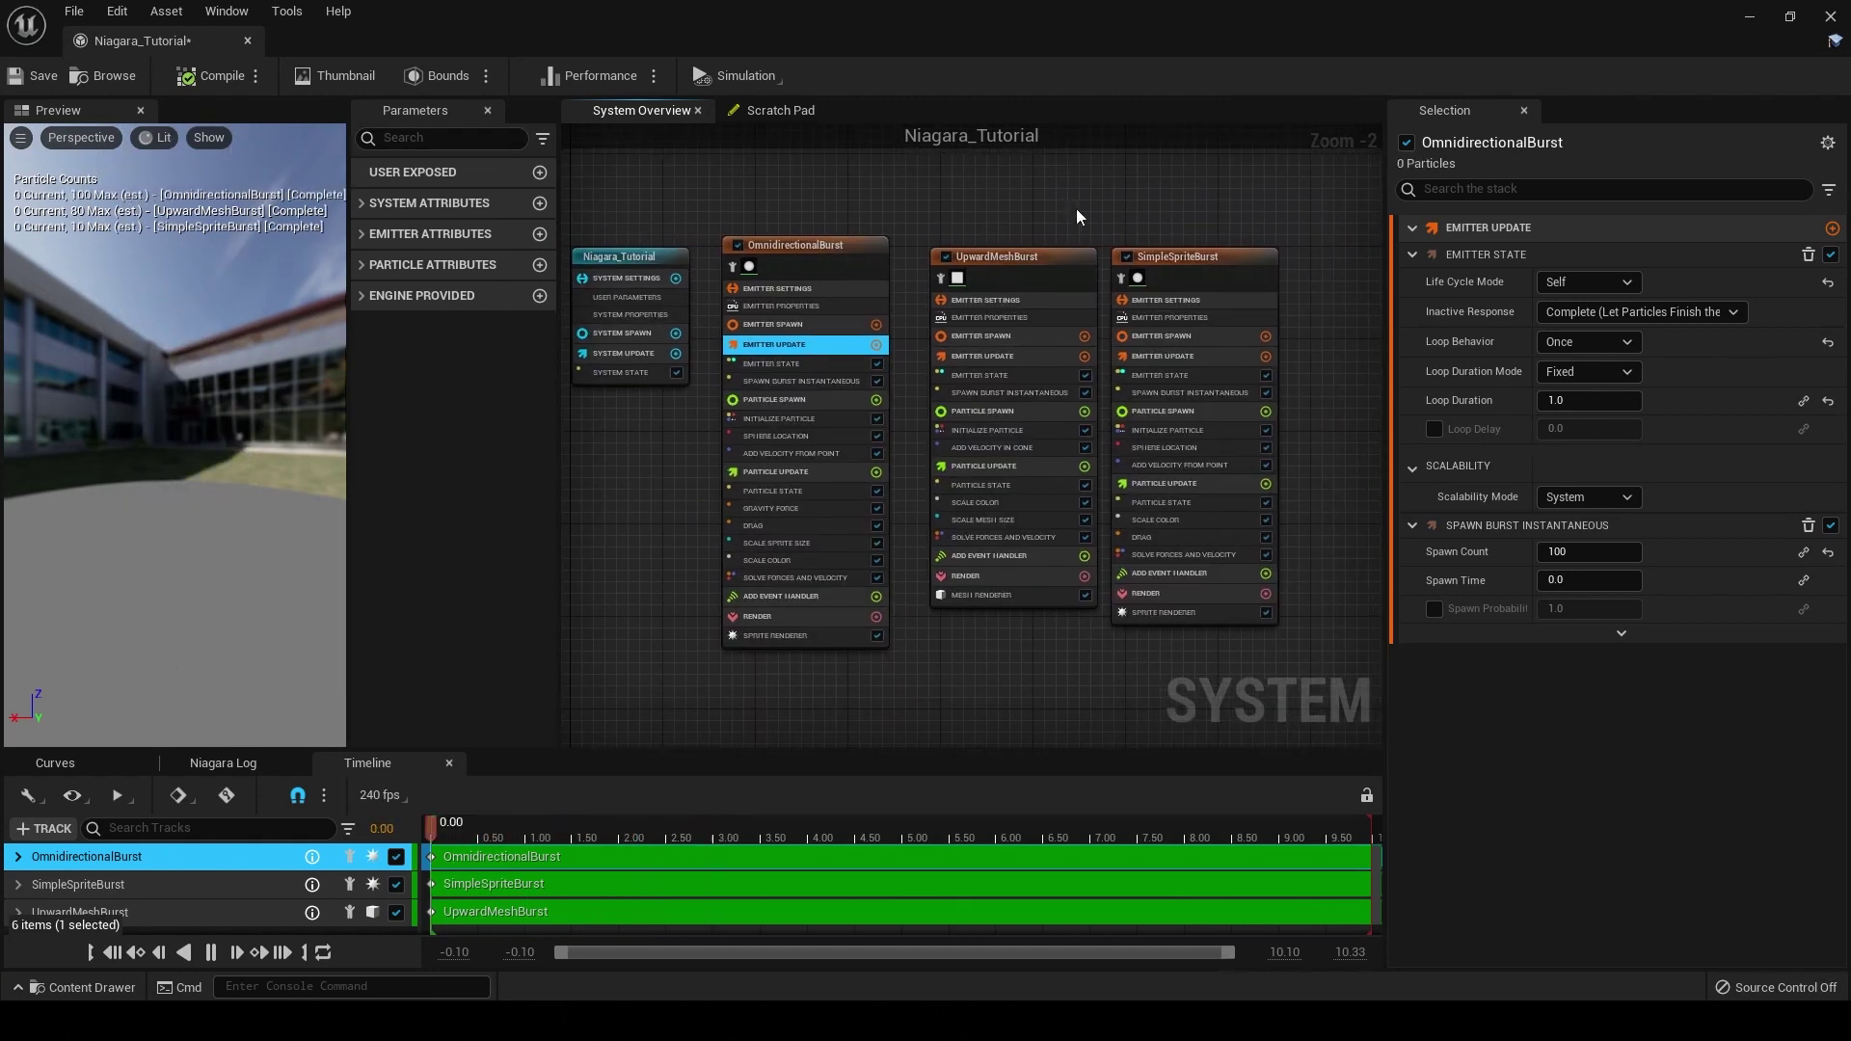
pyautogui.scroll(-2, 1076, 208)
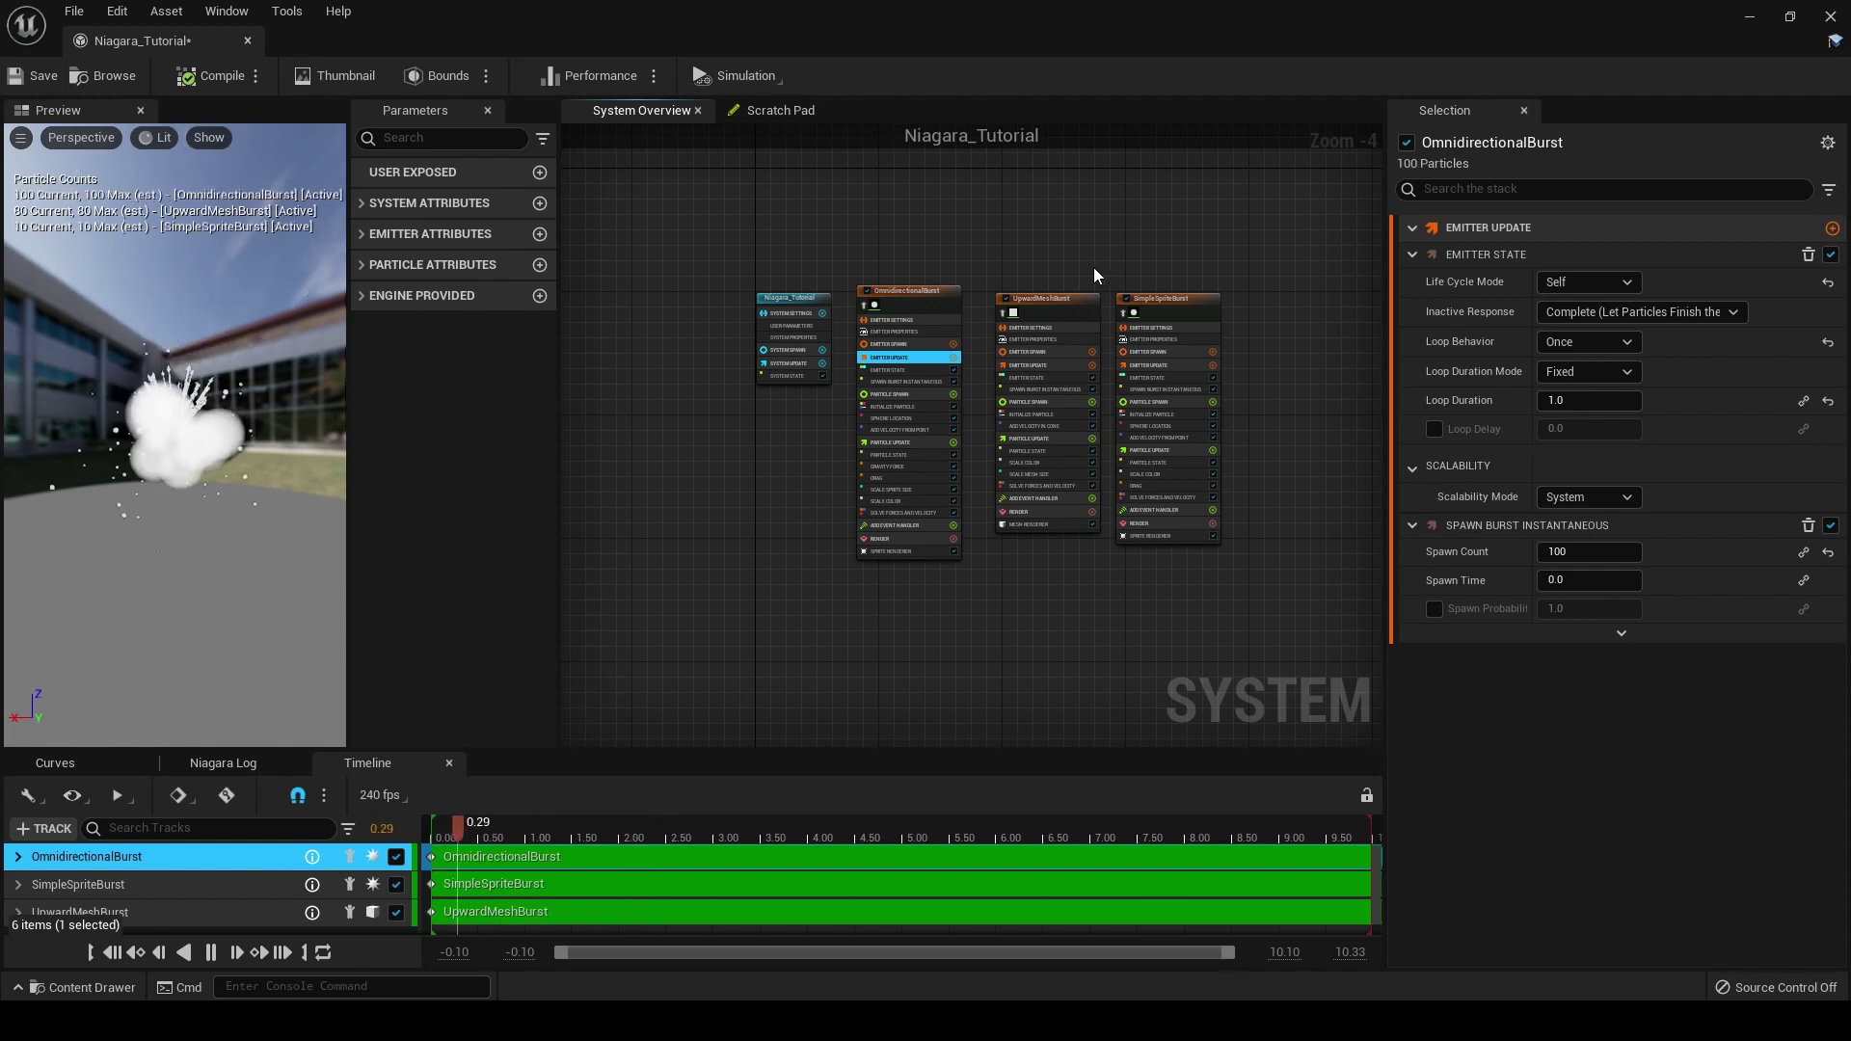
pyautogui.moveTo(1093, 268); pyautogui.dragTo(1129, 238, button='right')
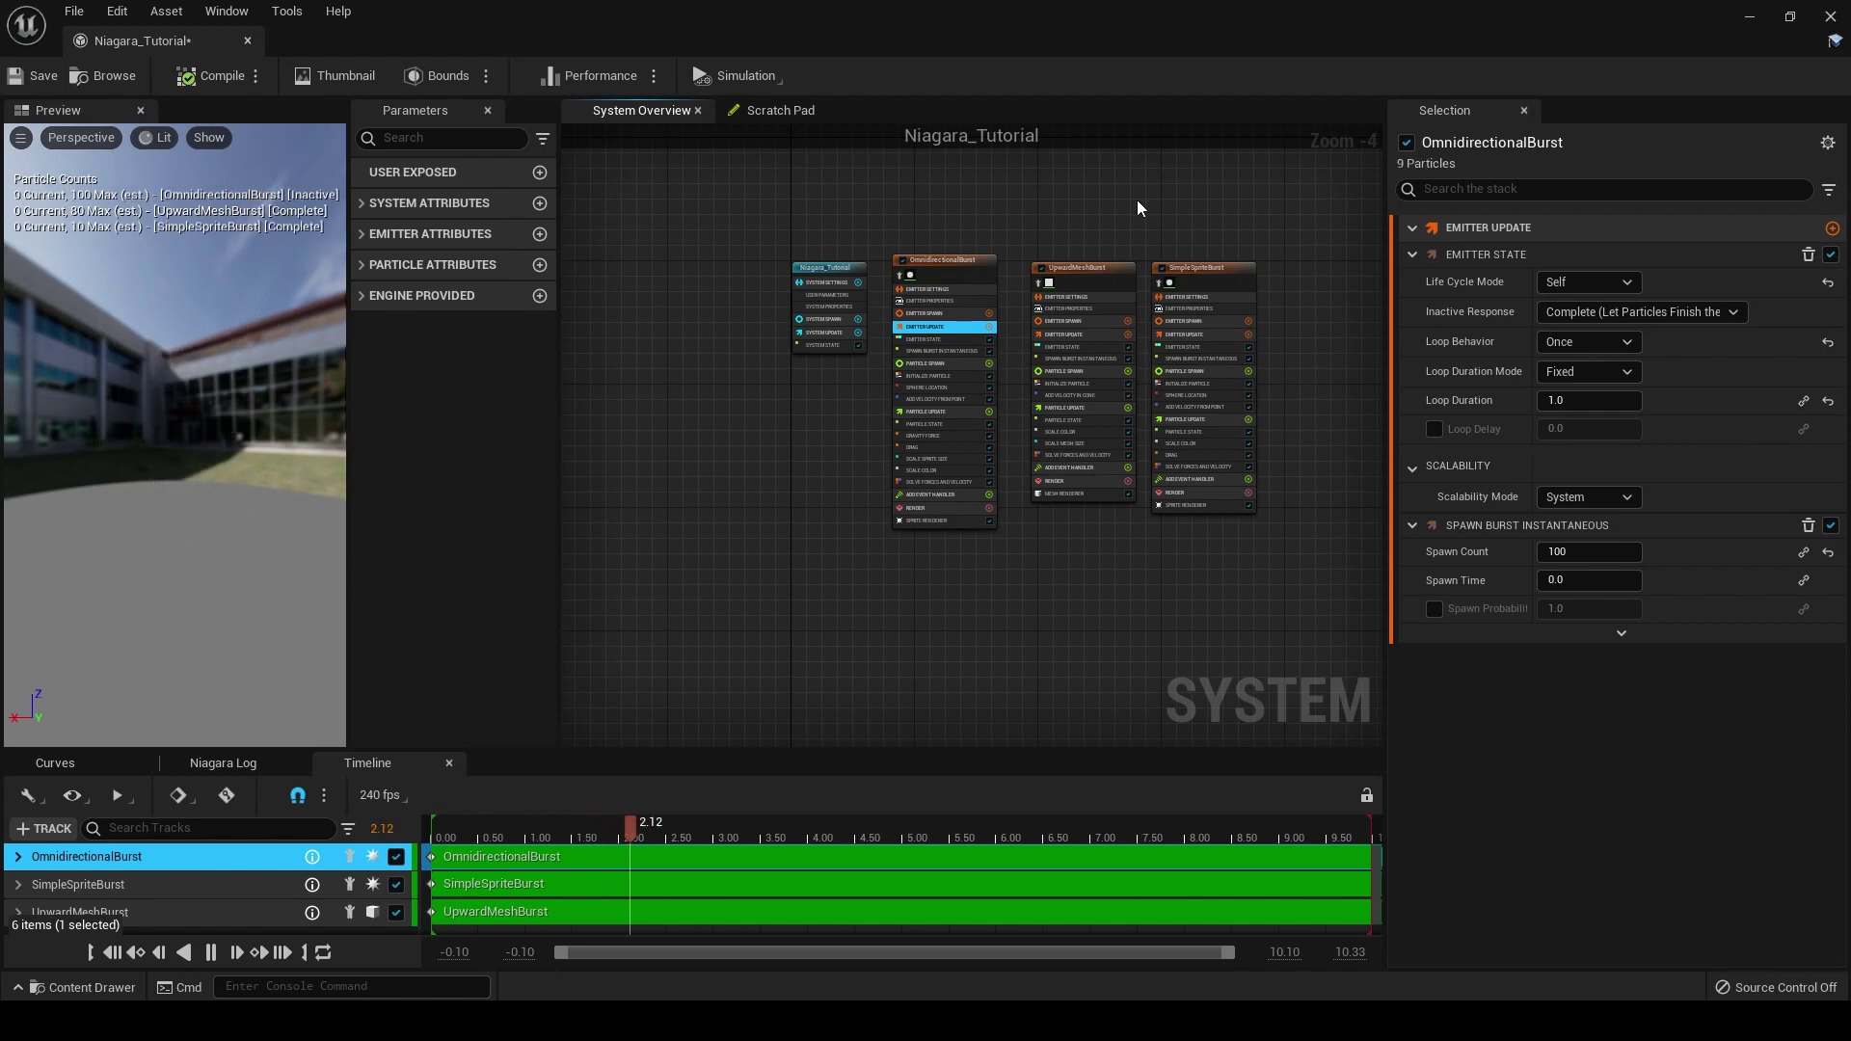
pyautogui.click(1828, 19)
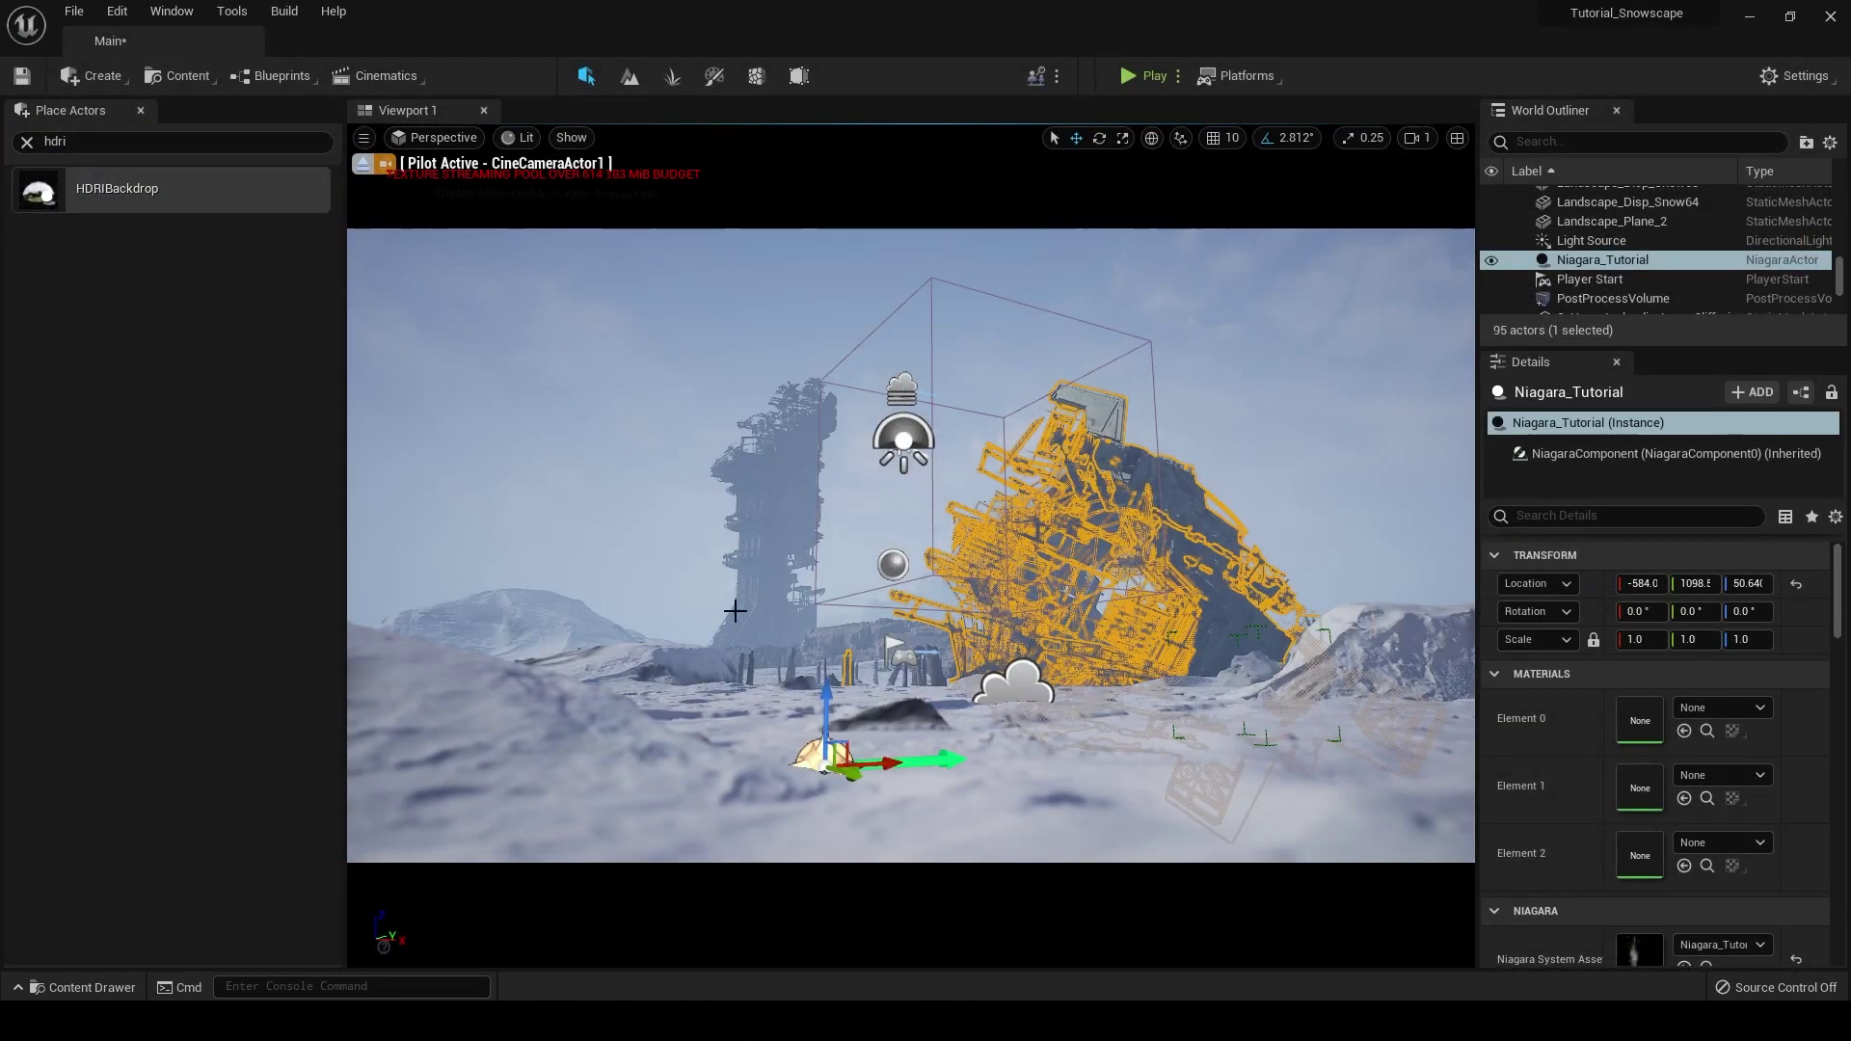
# Step: Place StarterContent's P_Fire emitter atop the wrecked building and leave the cine camera view
pyautogui.click(58, 988)
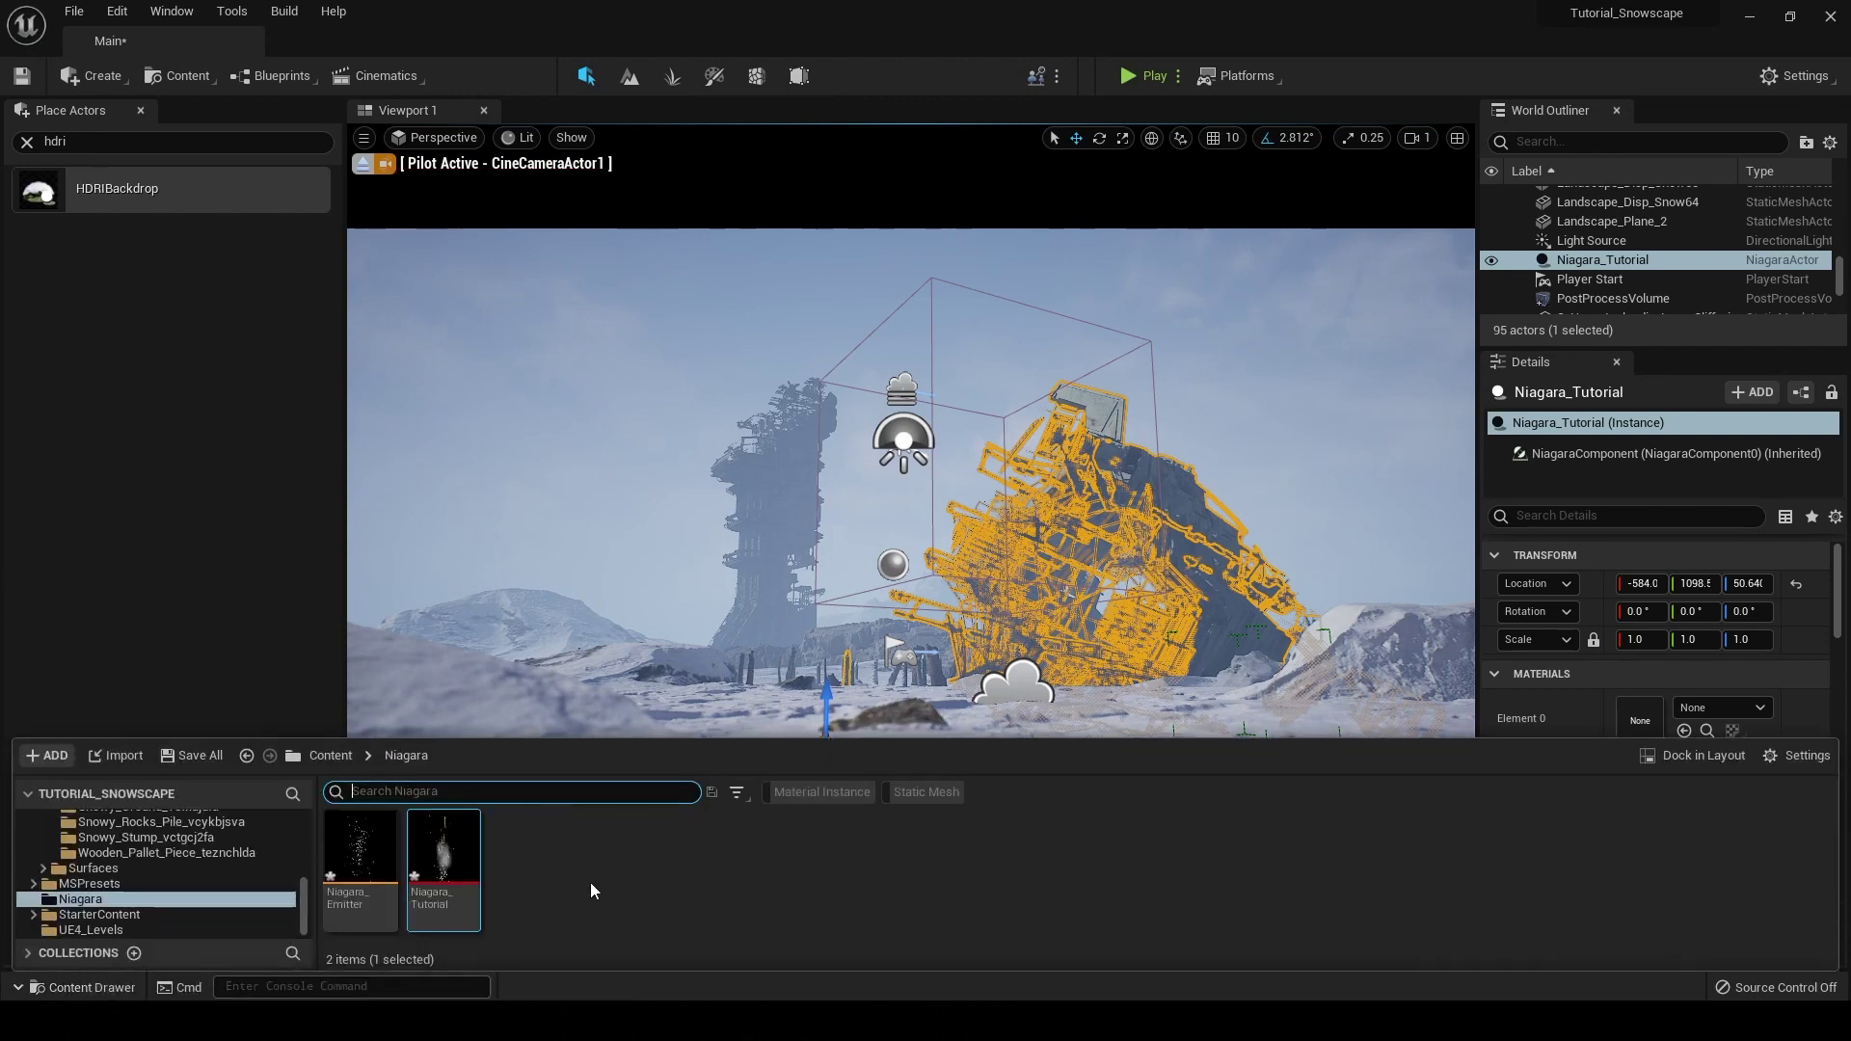
pyautogui.click(100, 914)
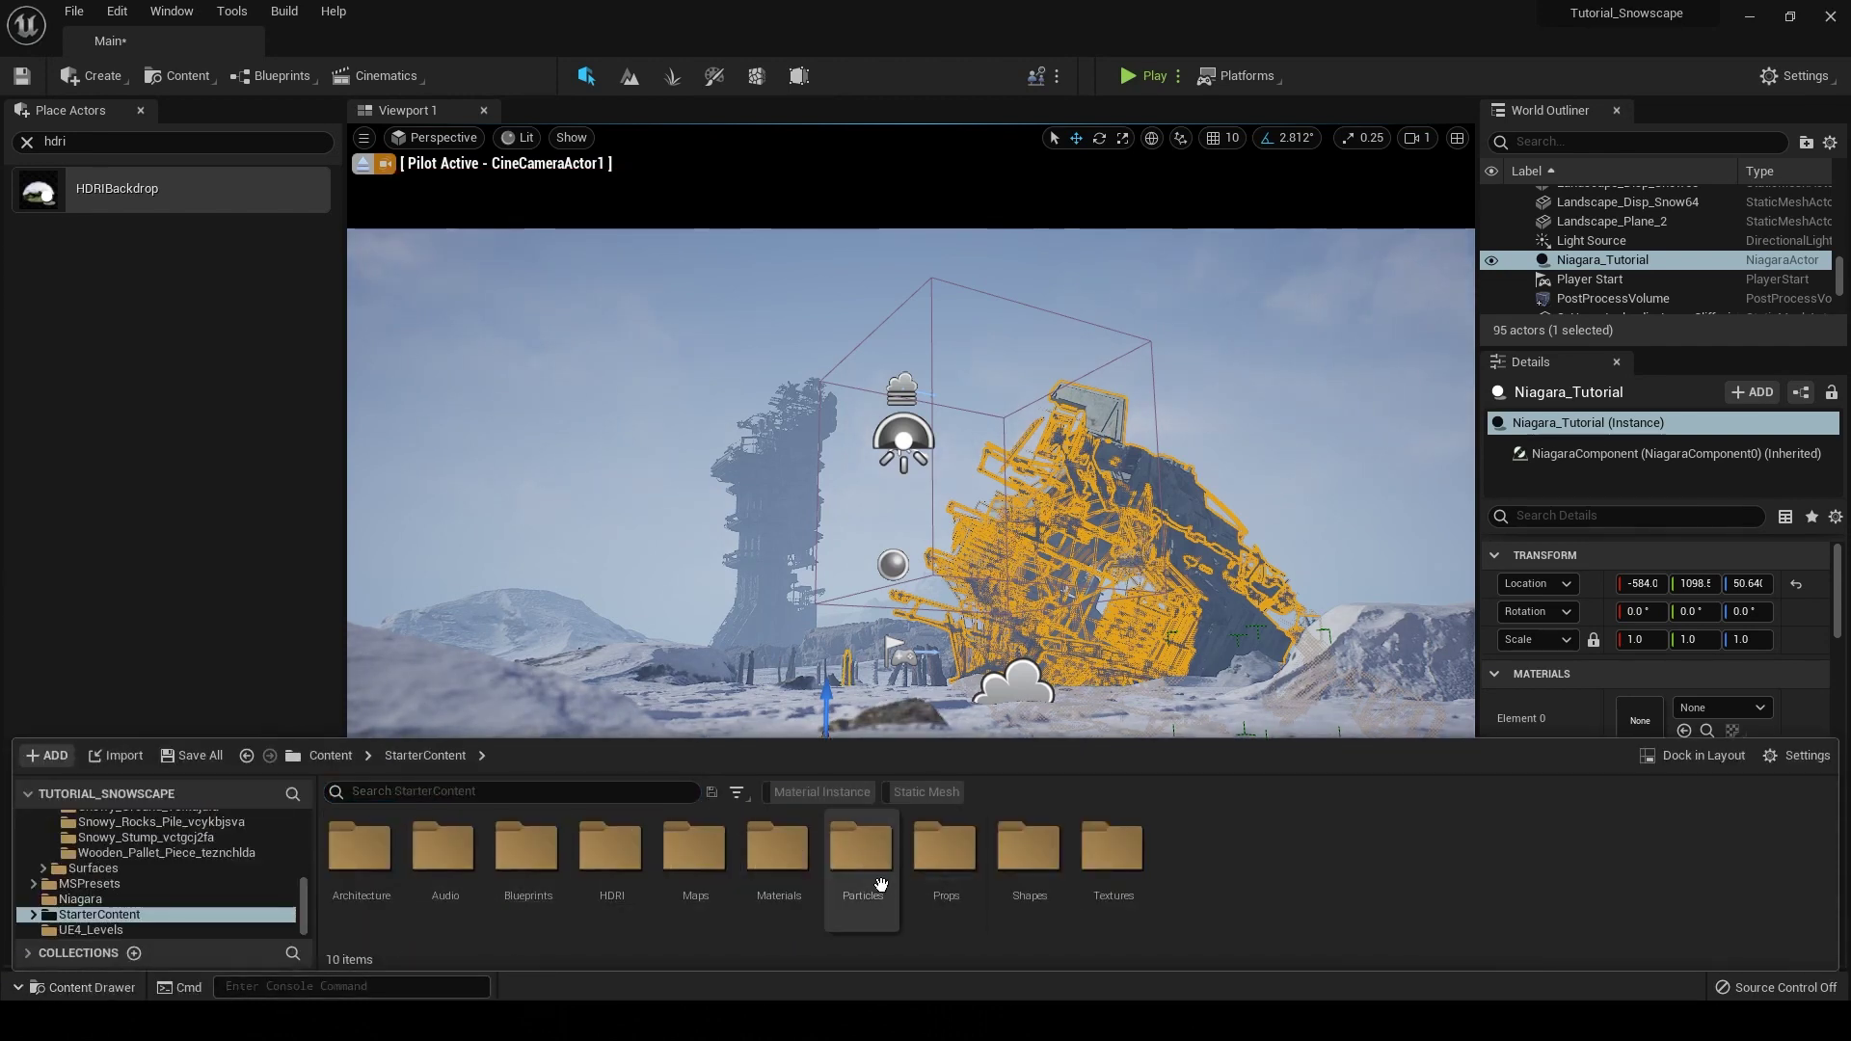
pyautogui.doubleClick(863, 857)
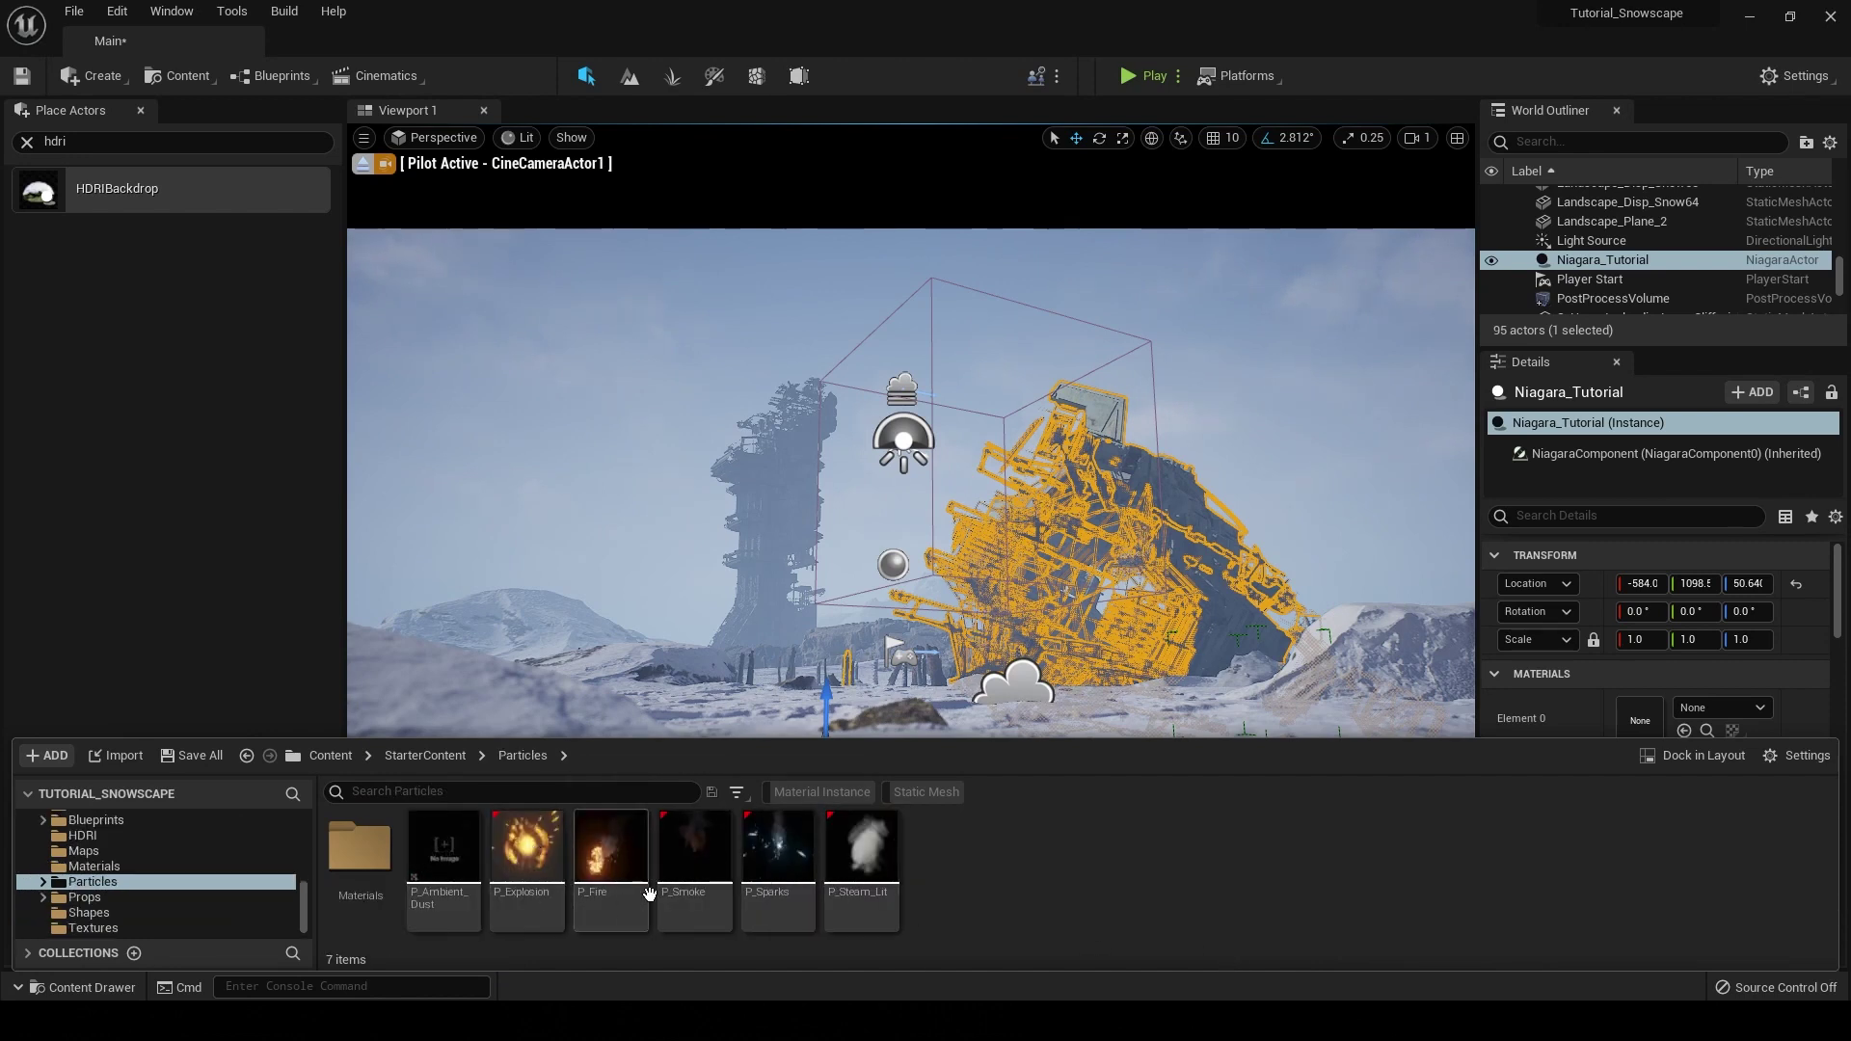
pyautogui.moveTo(649, 895); pyautogui.dragTo(1142, 660)
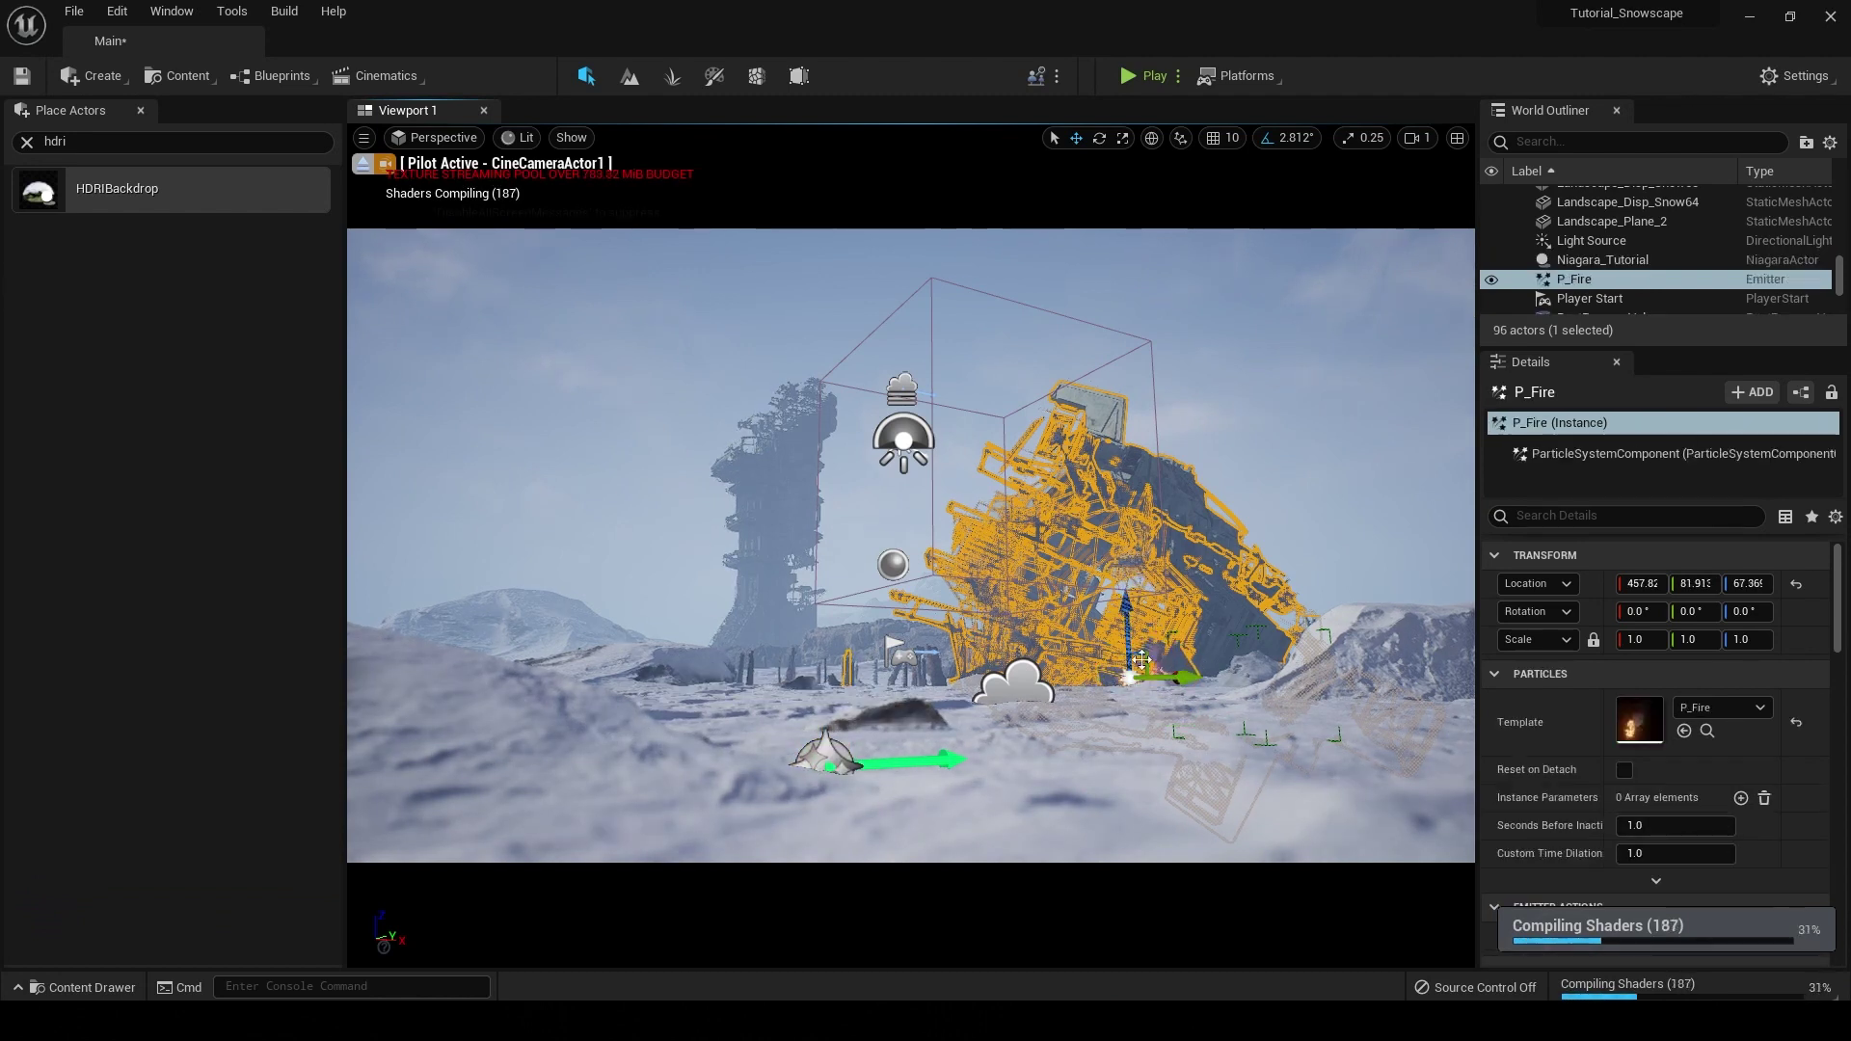
pyautogui.moveTo(1142, 602); pyautogui.dragTo(1138, 439)
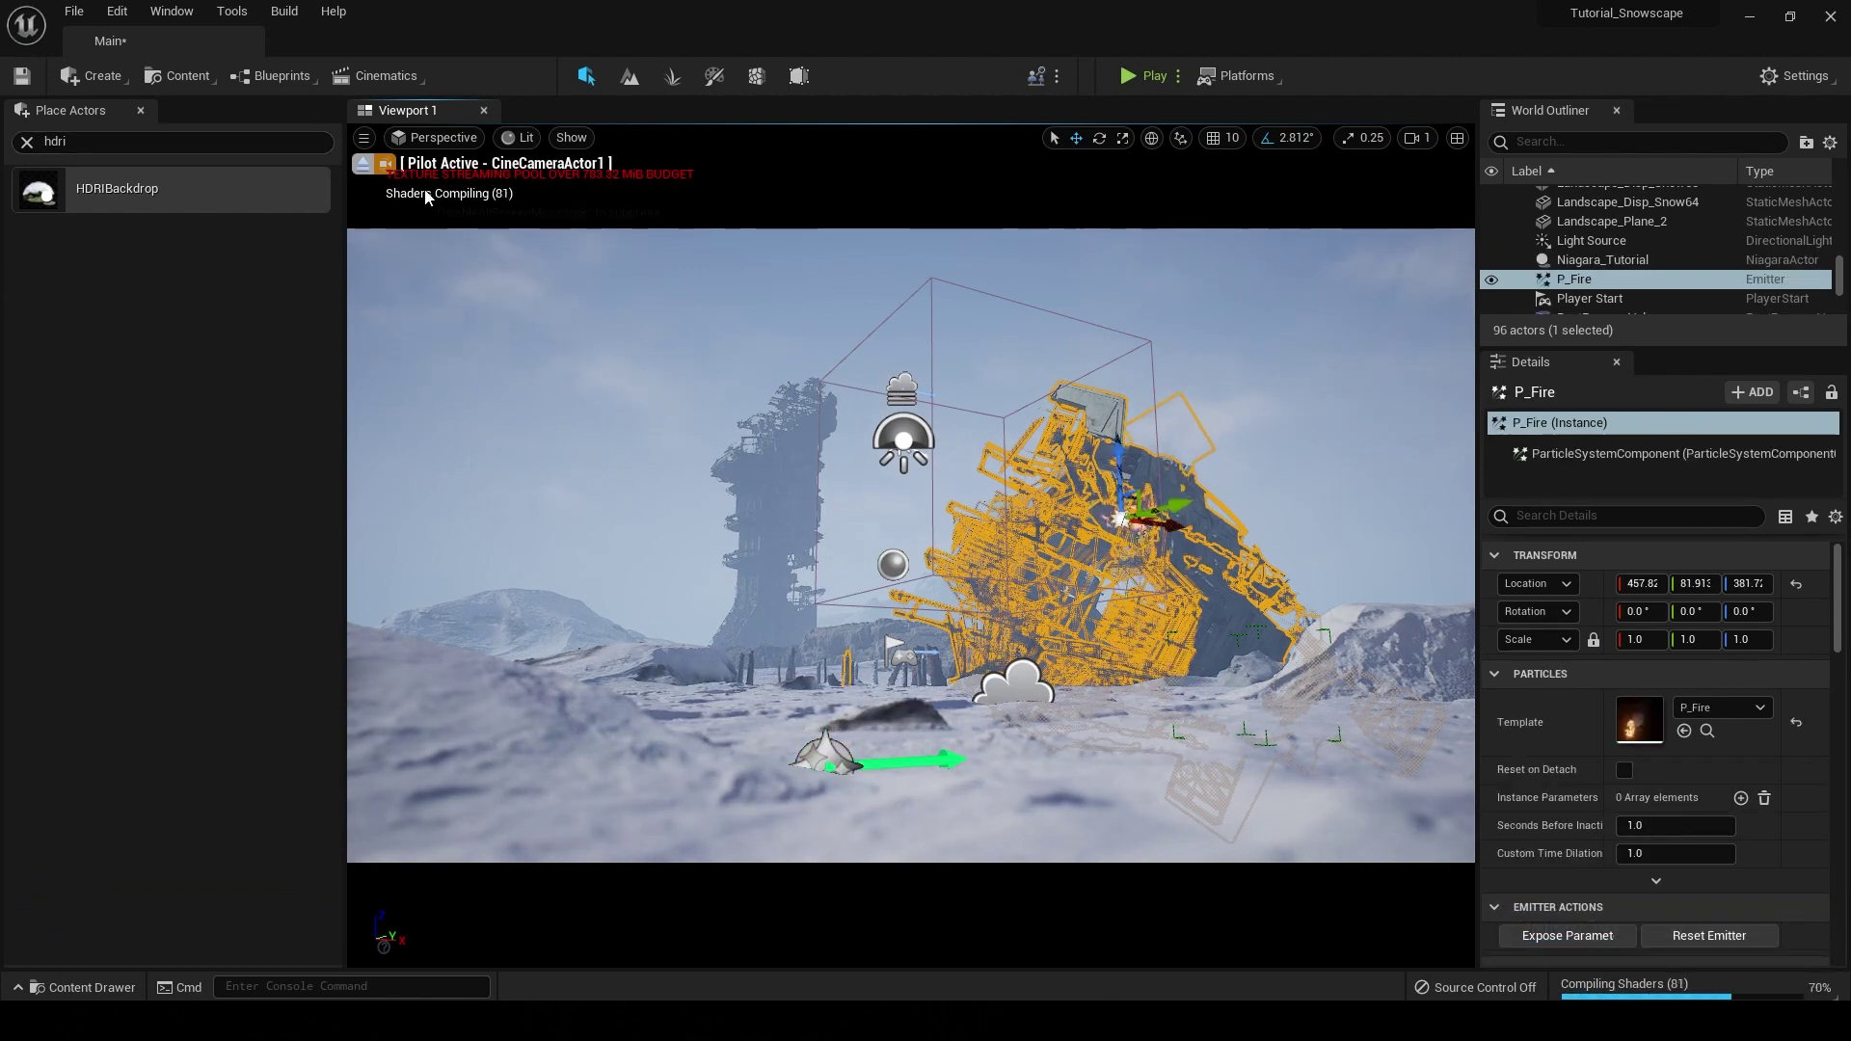
pyautogui.click(375, 166)
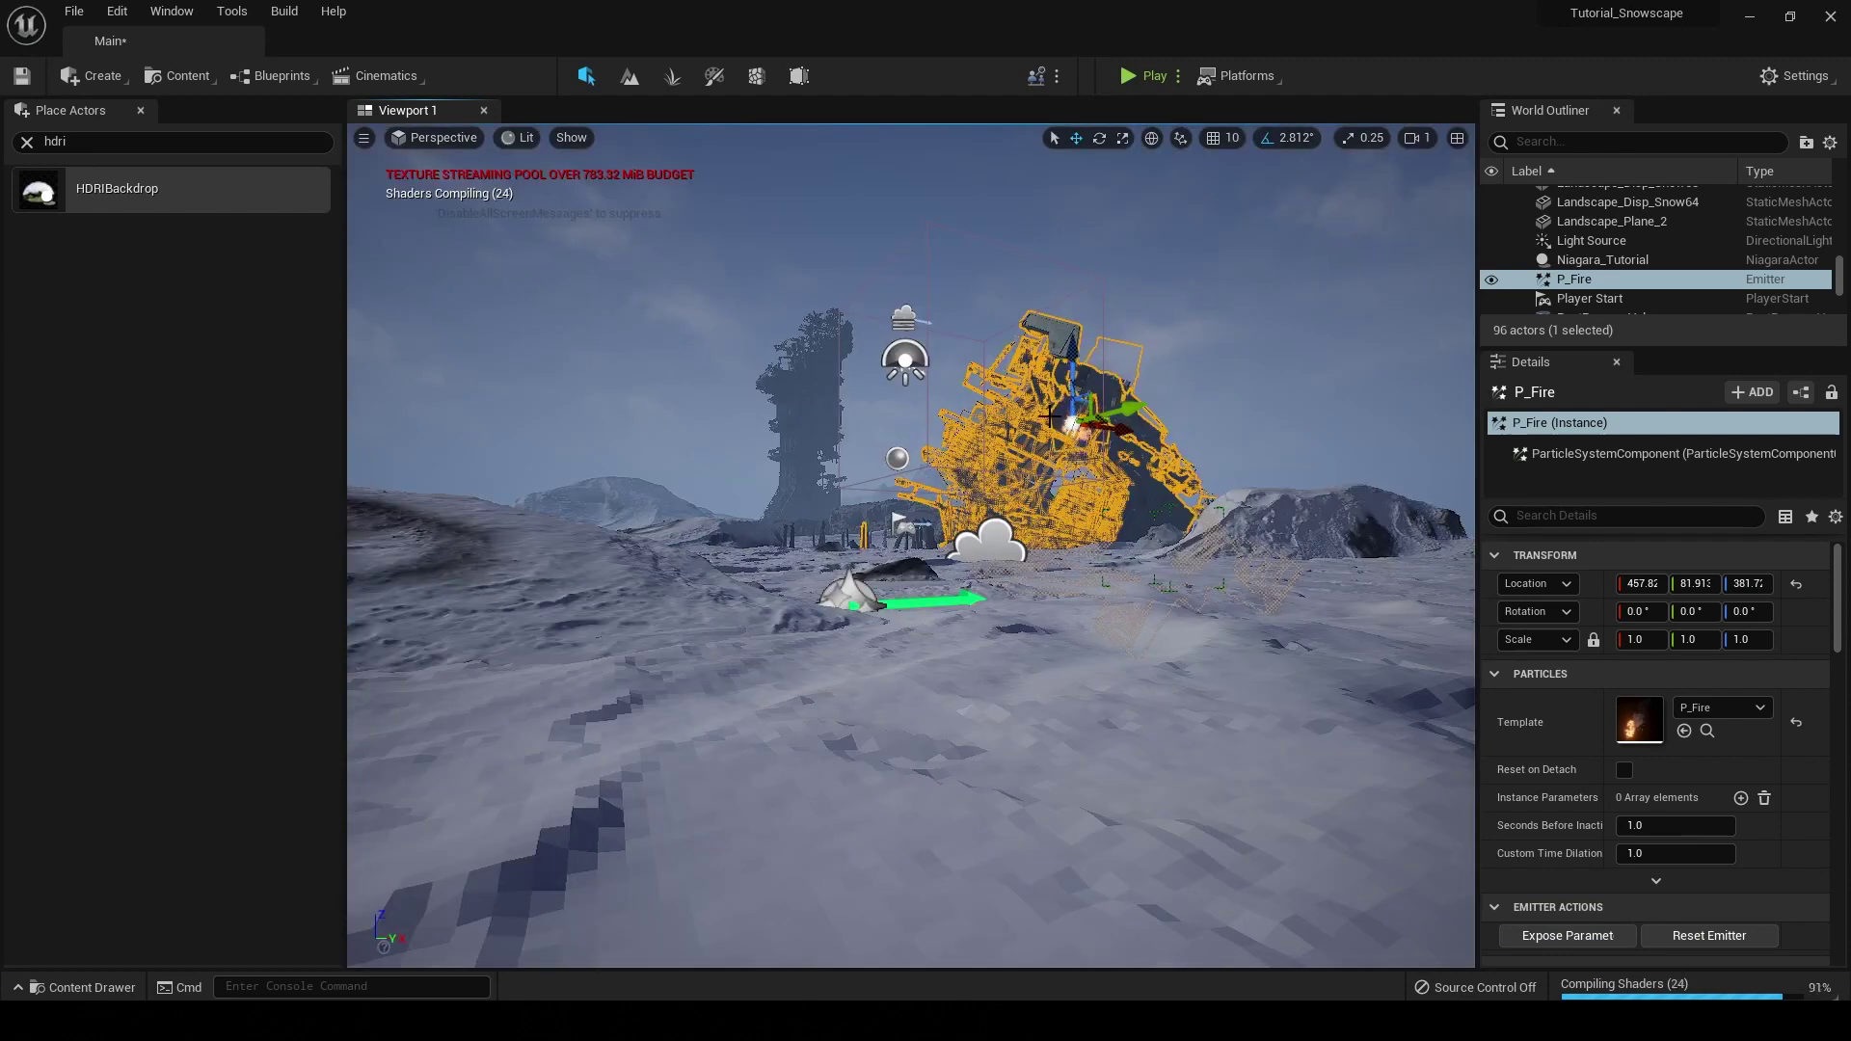
pyautogui.scroll(5, 911, 545)
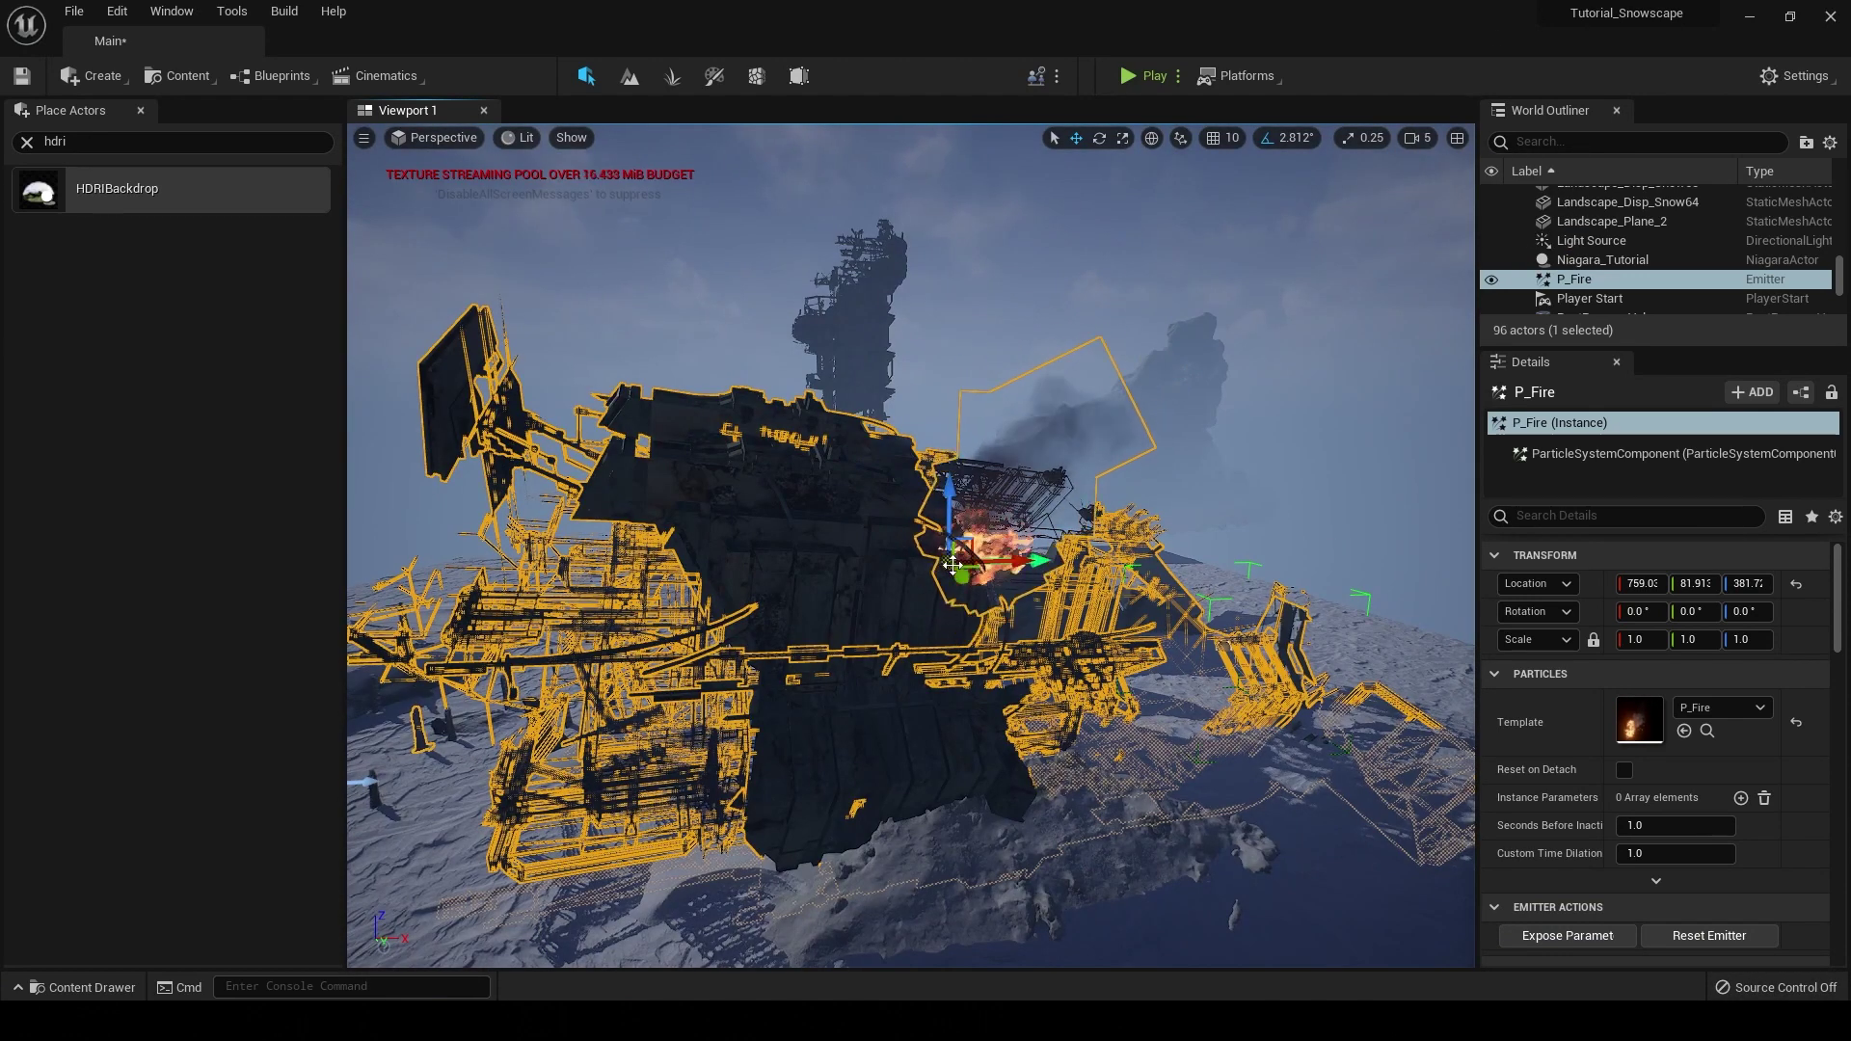
# Step: Nudge the fire emitter left, then place P_Steam_Lit on the wreck, scaled to about 1.78
pyautogui.moveTo(960, 572); pyautogui.dragTo(946, 565)
pyautogui.click(82, 987)
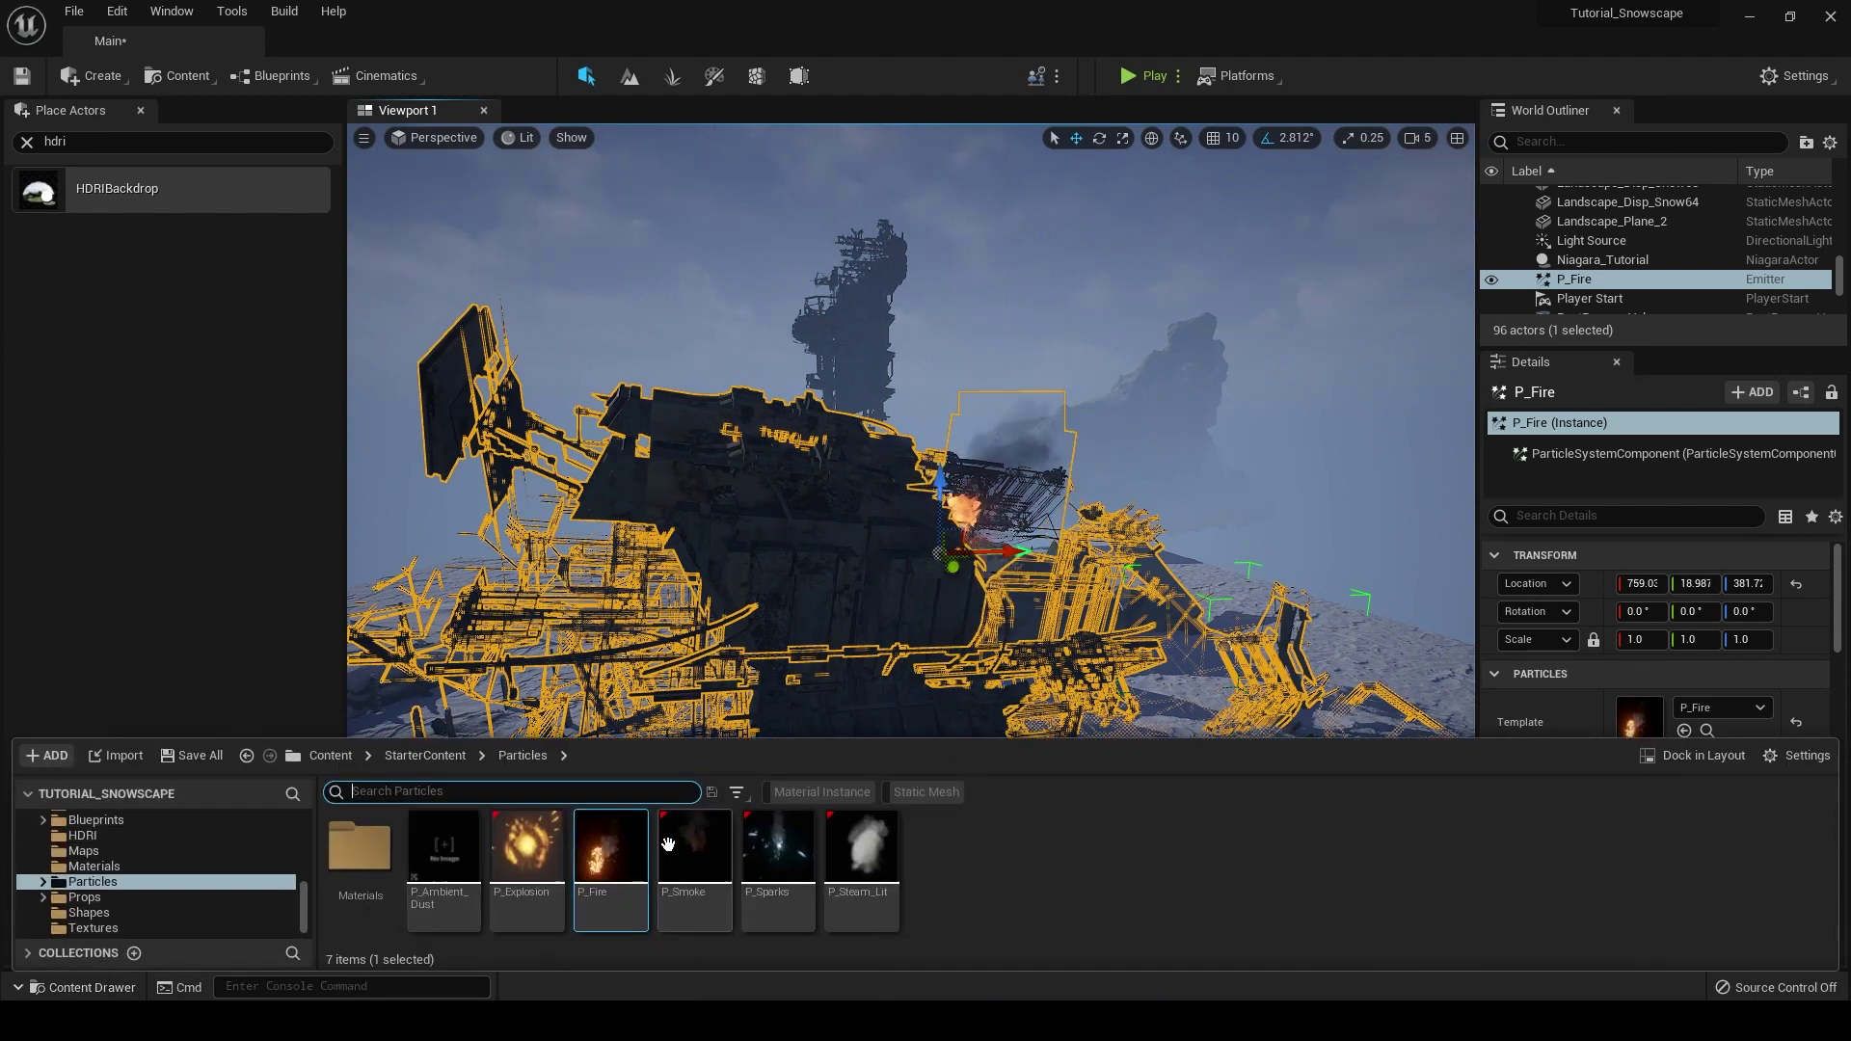
pyautogui.moveTo(861, 847); pyautogui.dragTo(571, 698)
pyautogui.moveTo(647, 756); pyautogui.dragTo(666, 772)
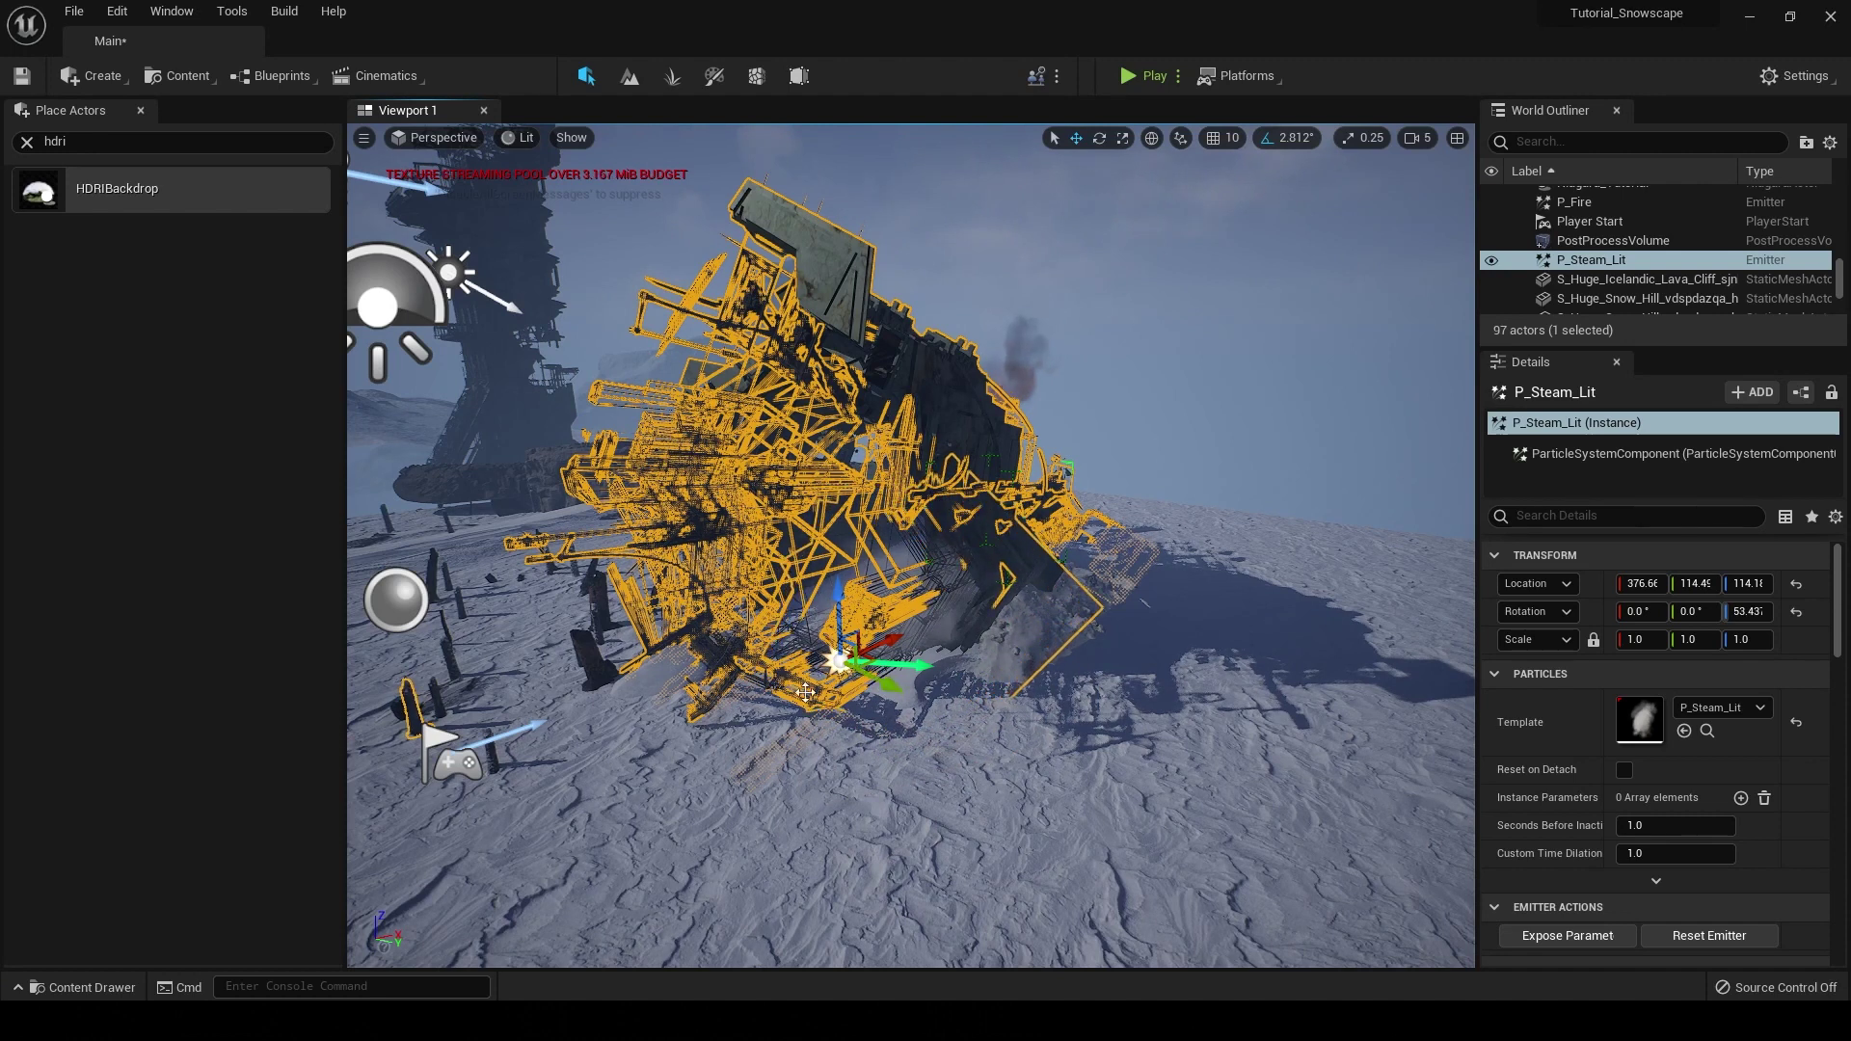
pyautogui.moveTo(838, 667); pyautogui.dragTo(835, 662)
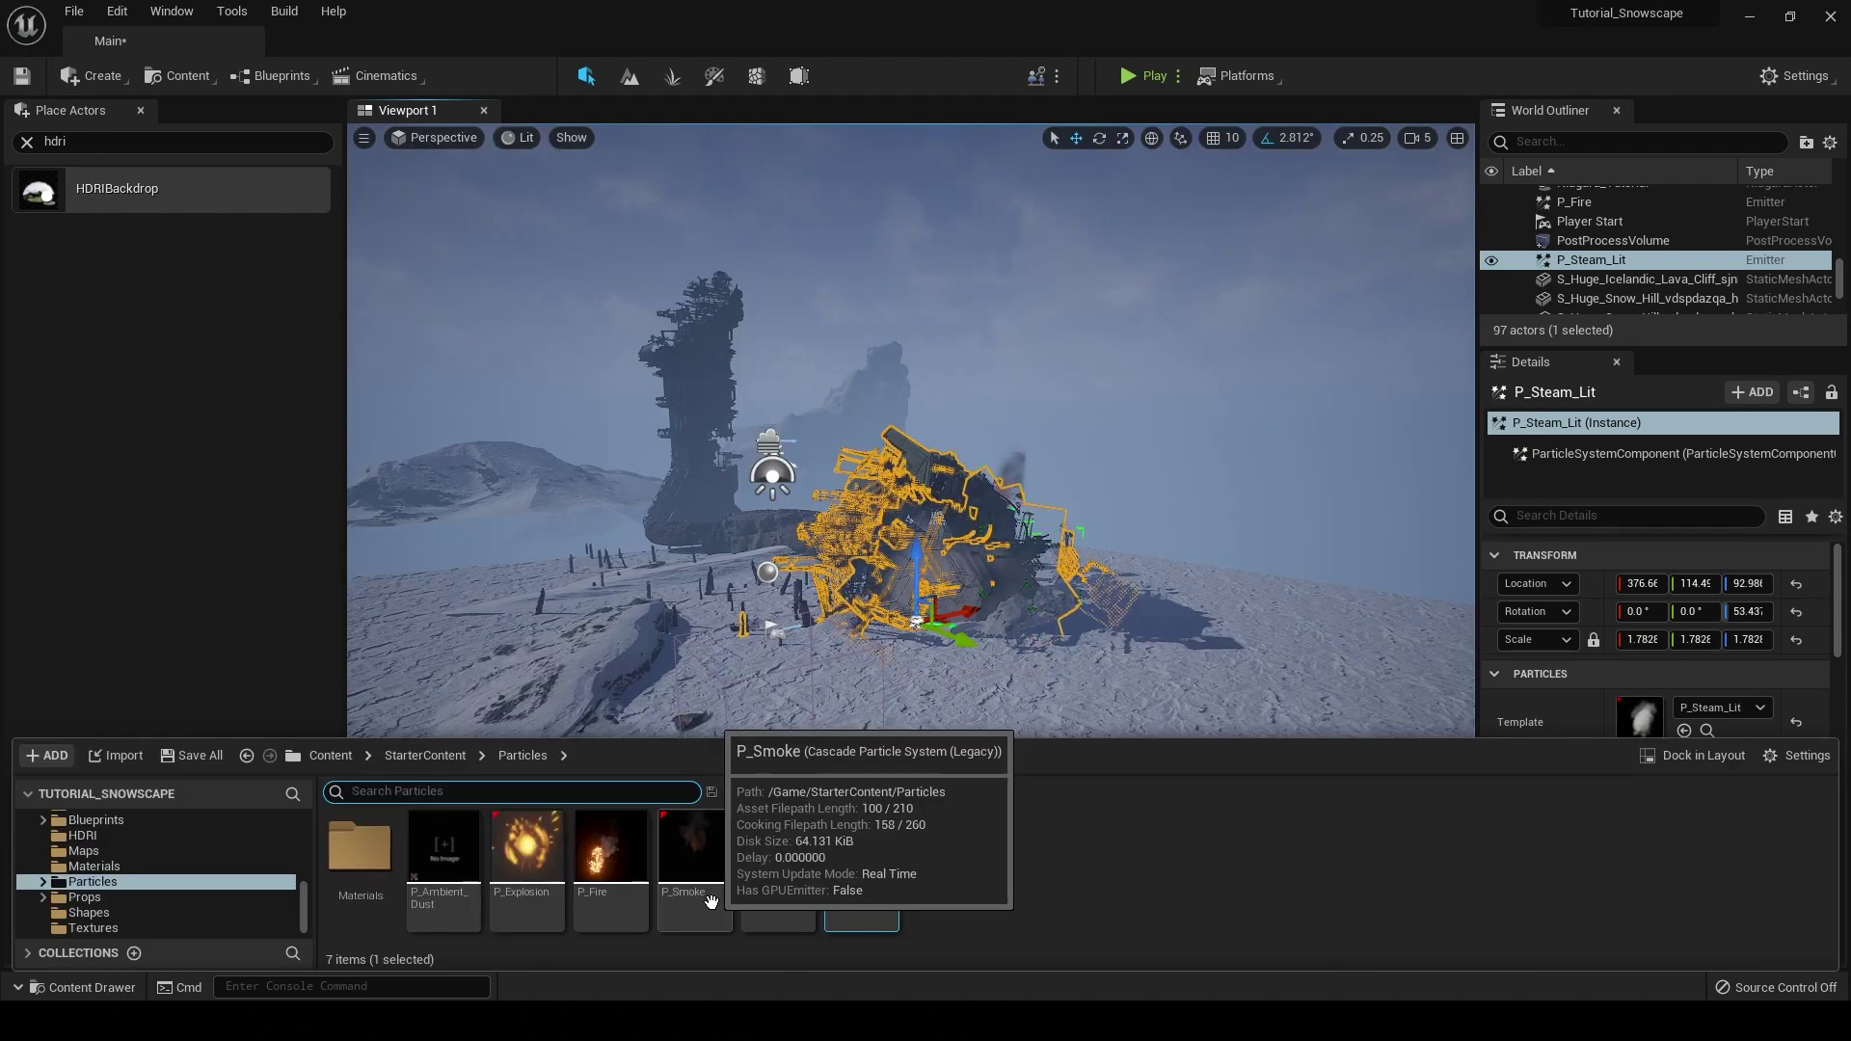
# Step: Add a P_Smoke emitter, slide it left along the building, and view through CineCameraActor1
pyautogui.moveTo(683, 832); pyautogui.dragTo(1122, 573)
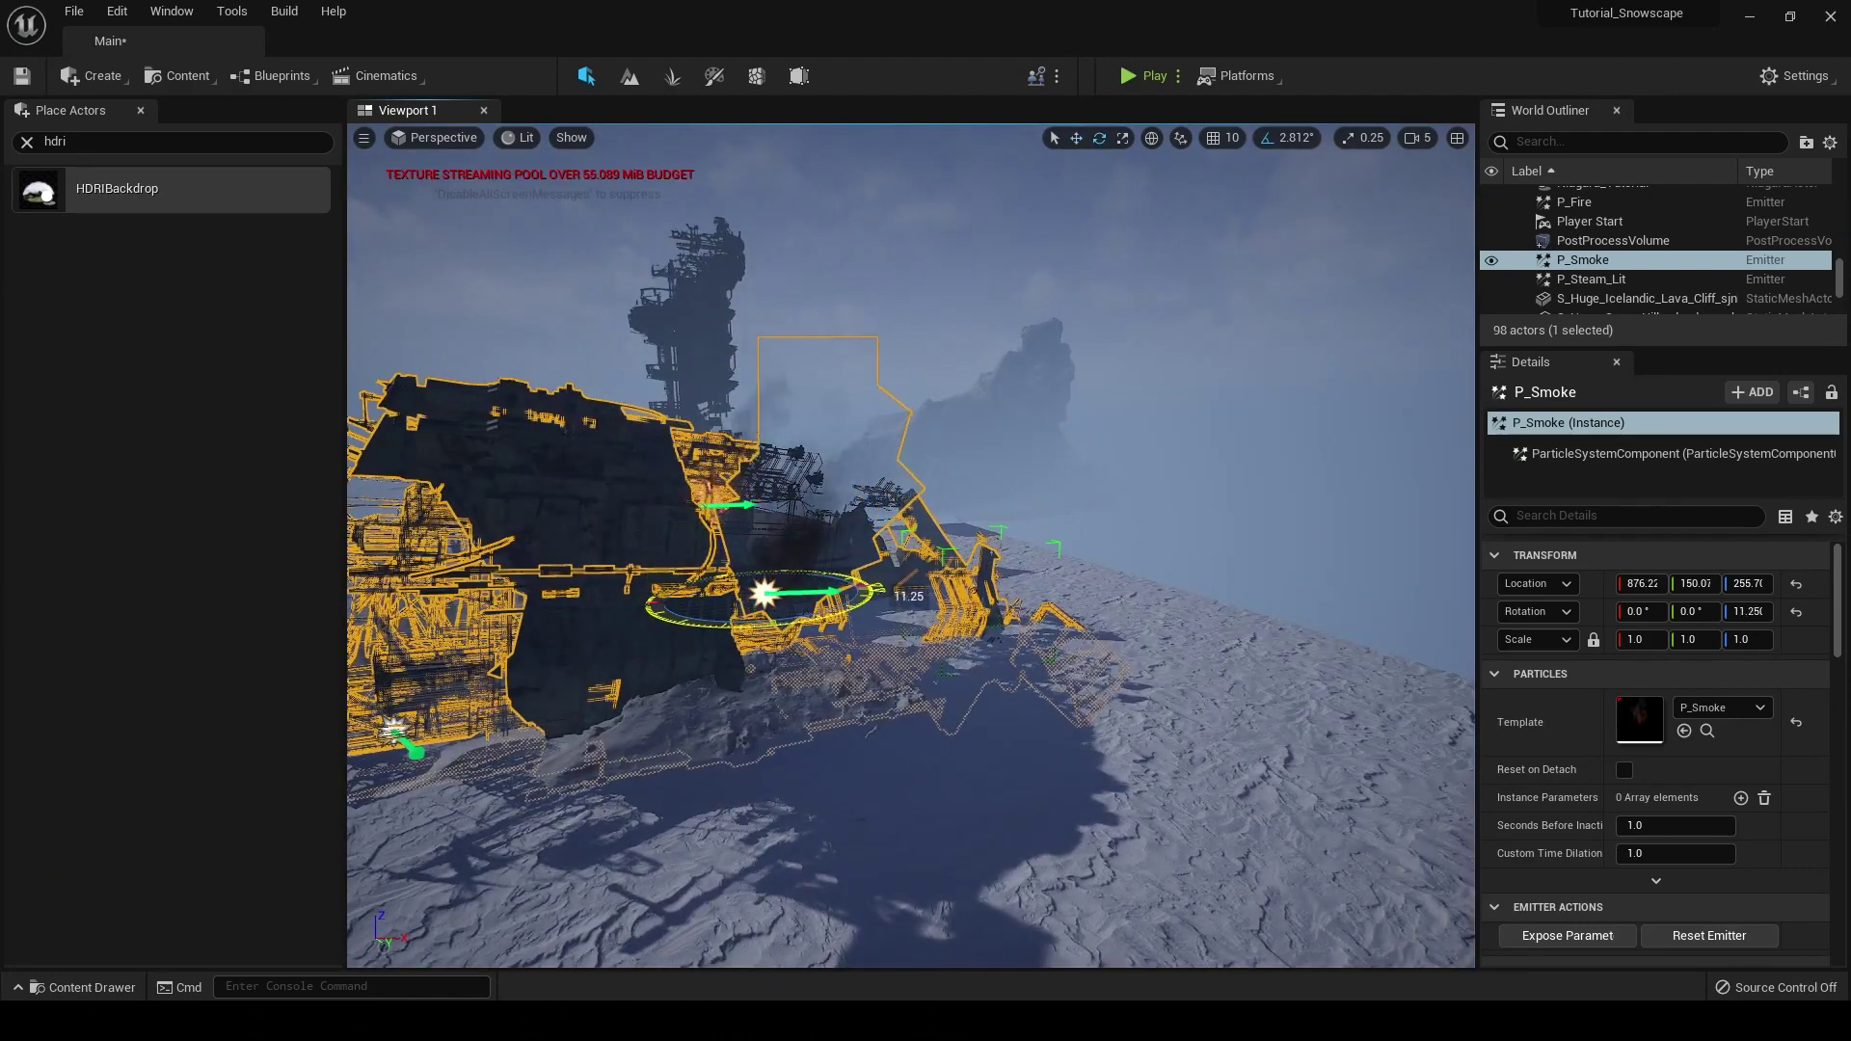
pyautogui.moveTo(934, 627); pyautogui.dragTo(895, 590)
pyautogui.click(436, 137)
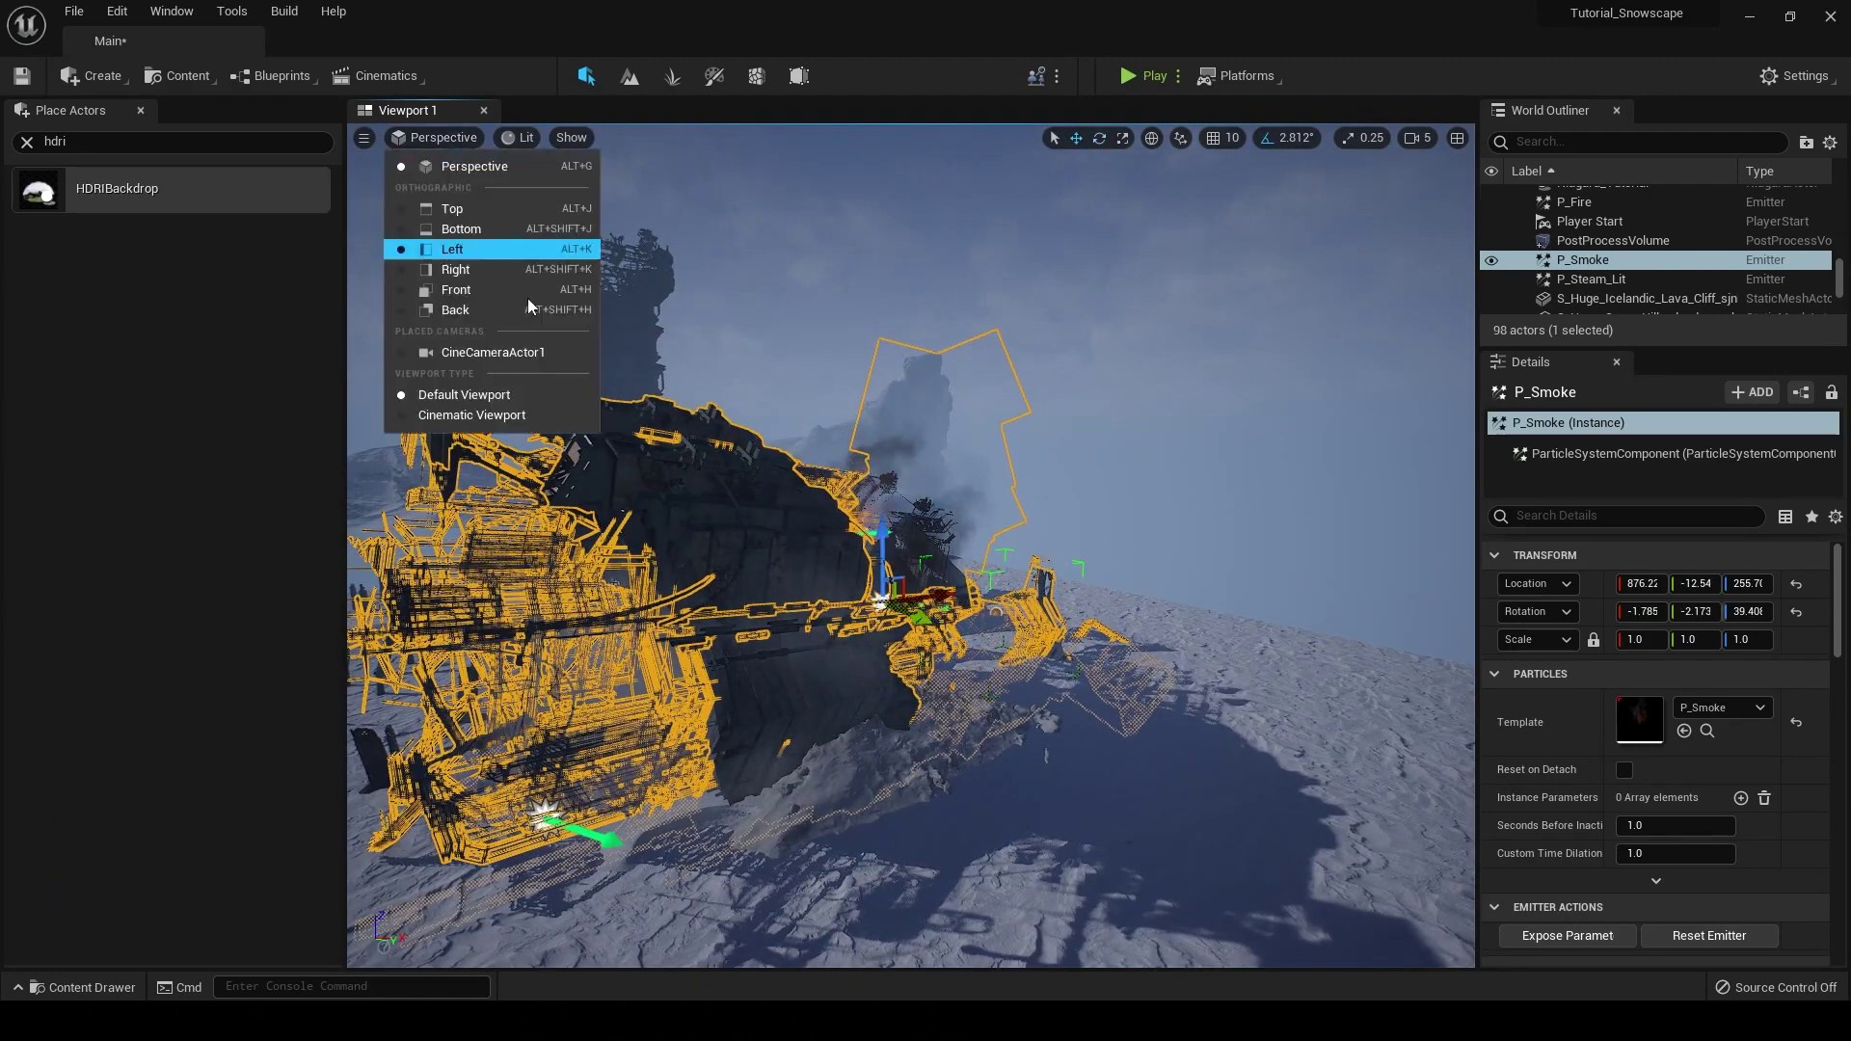
pyautogui.click(527, 352)
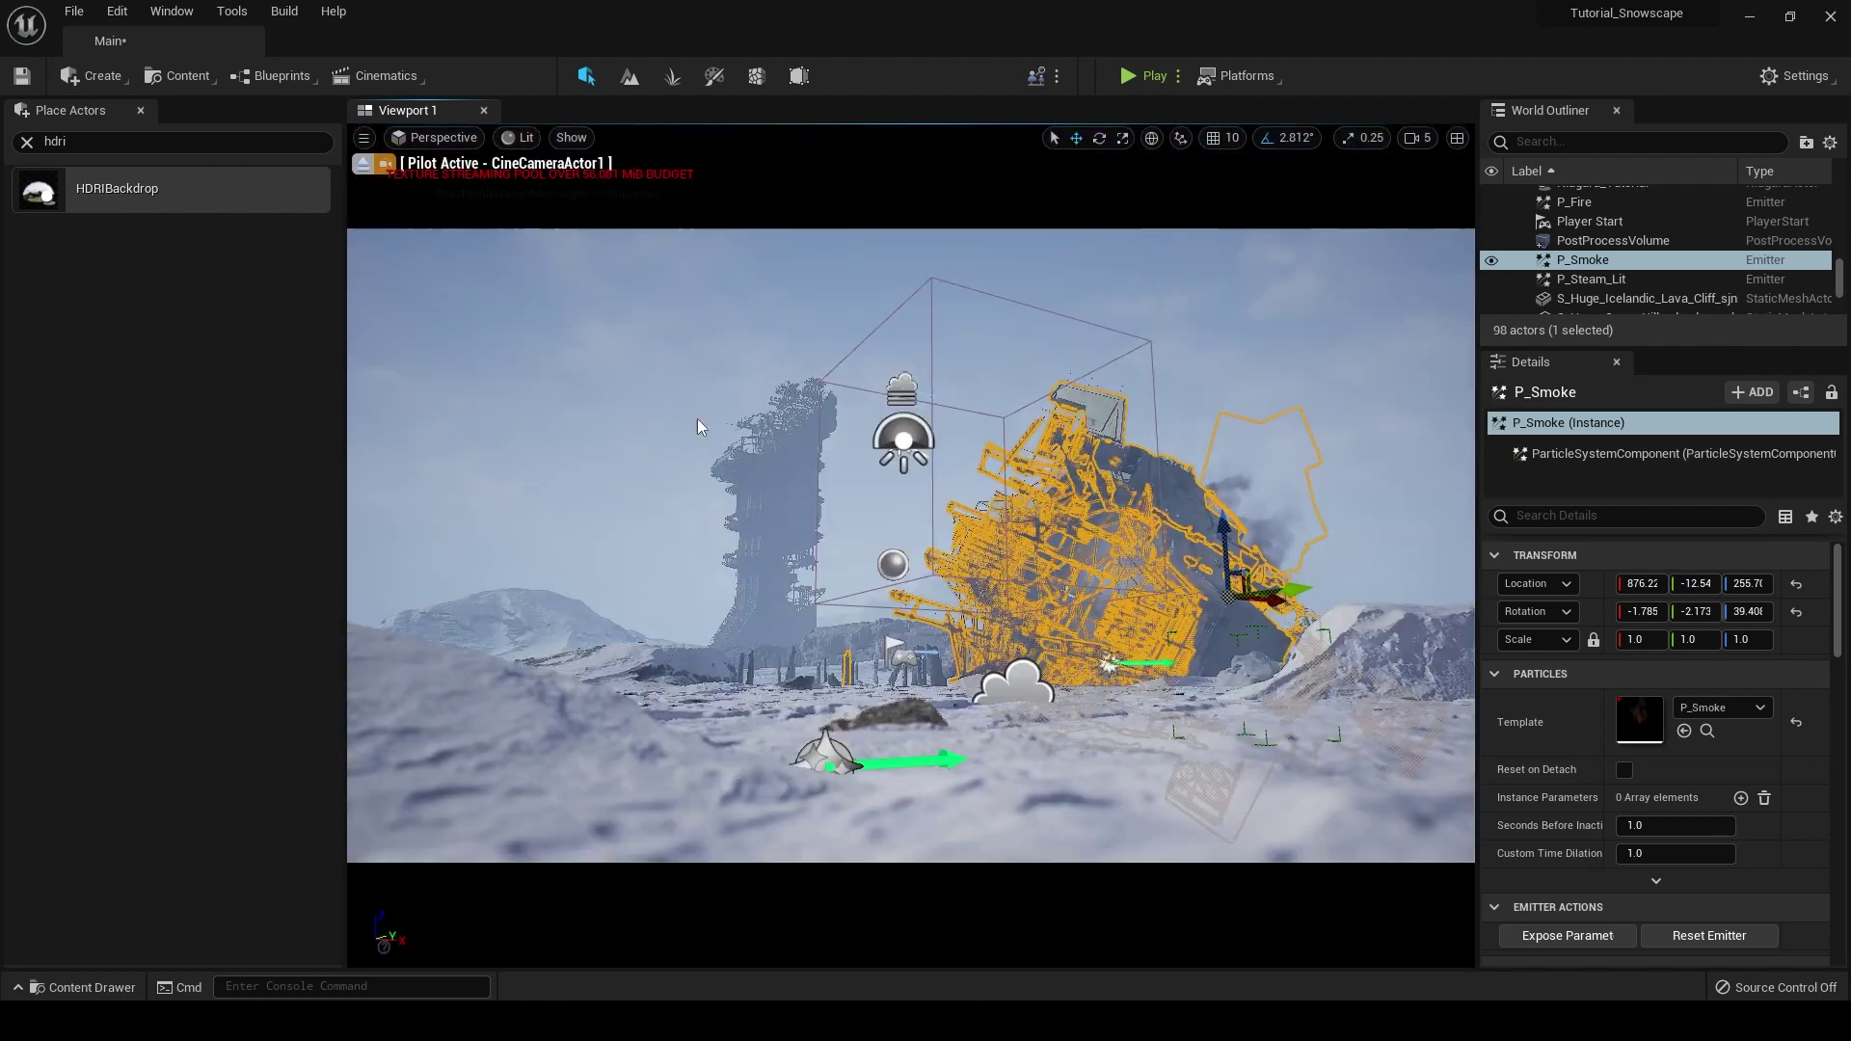
# Step: Drop a second smoke emitter, P_Smoke2, into the scene and raise it high into the sky
pyautogui.click(1331, 315)
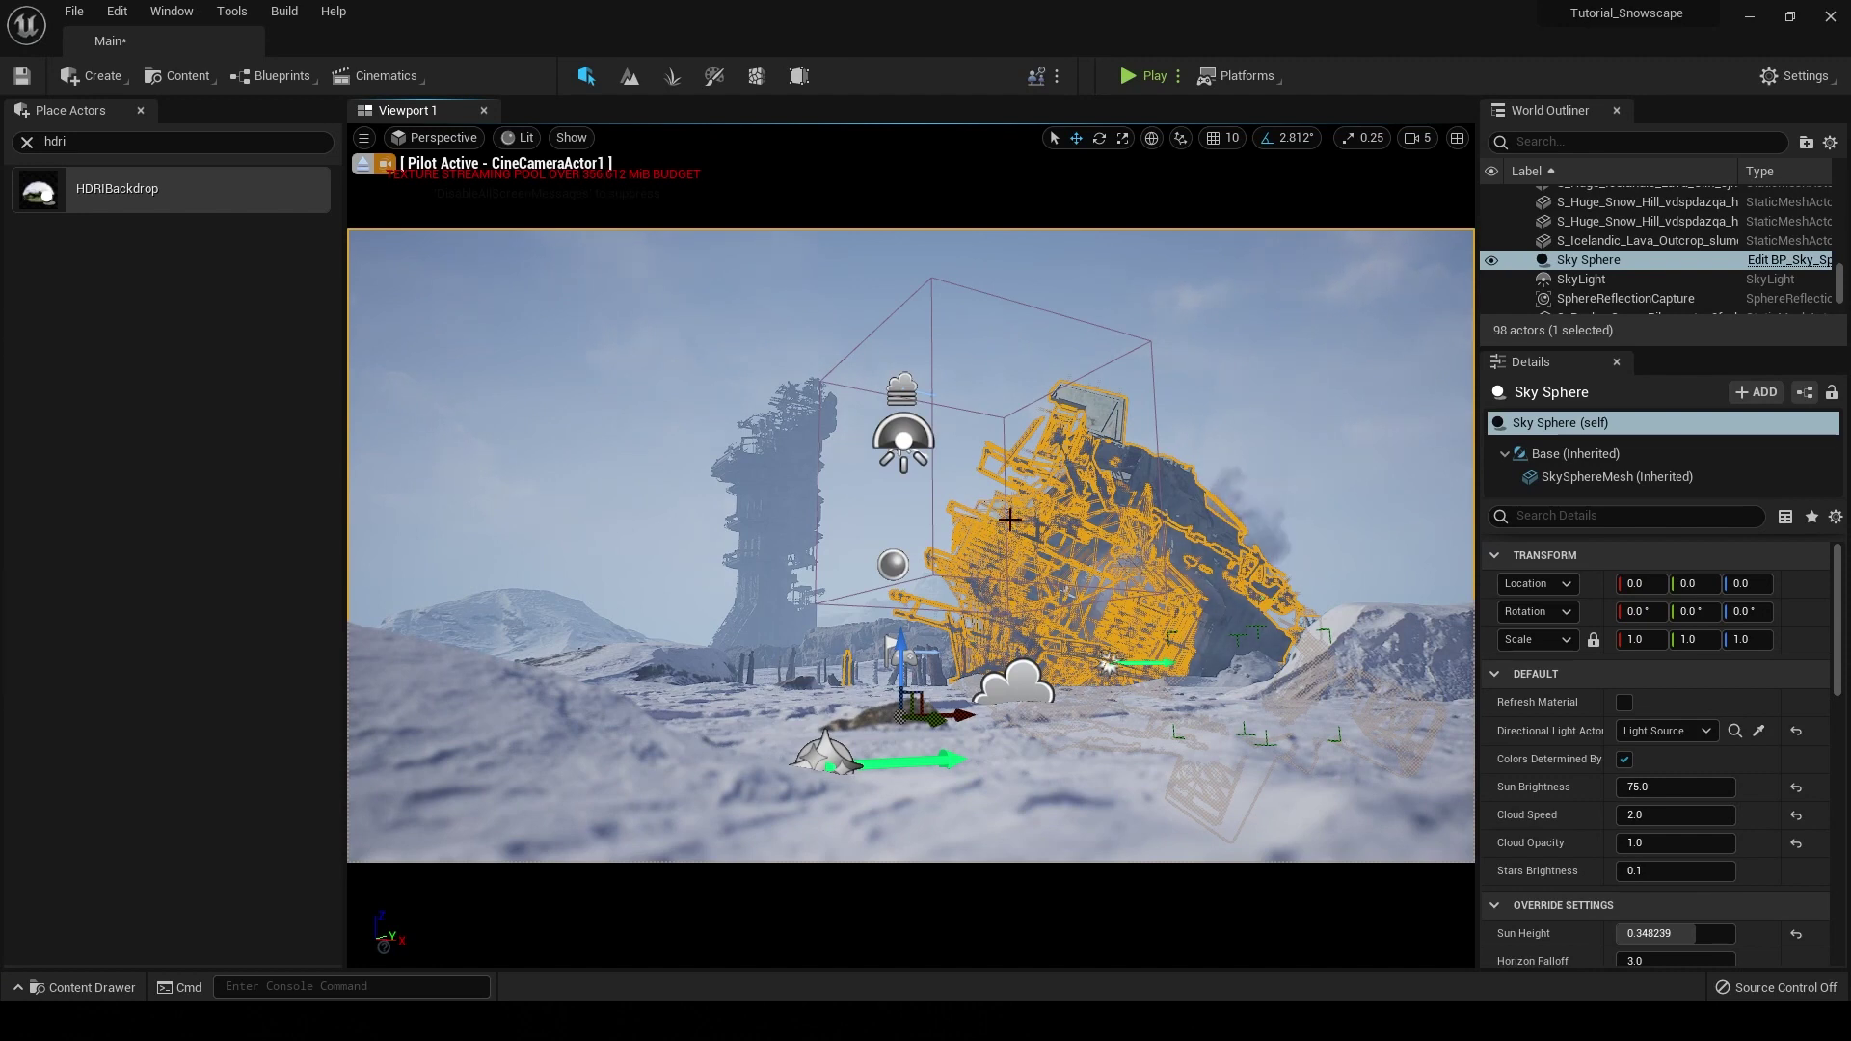
pyautogui.click(96, 988)
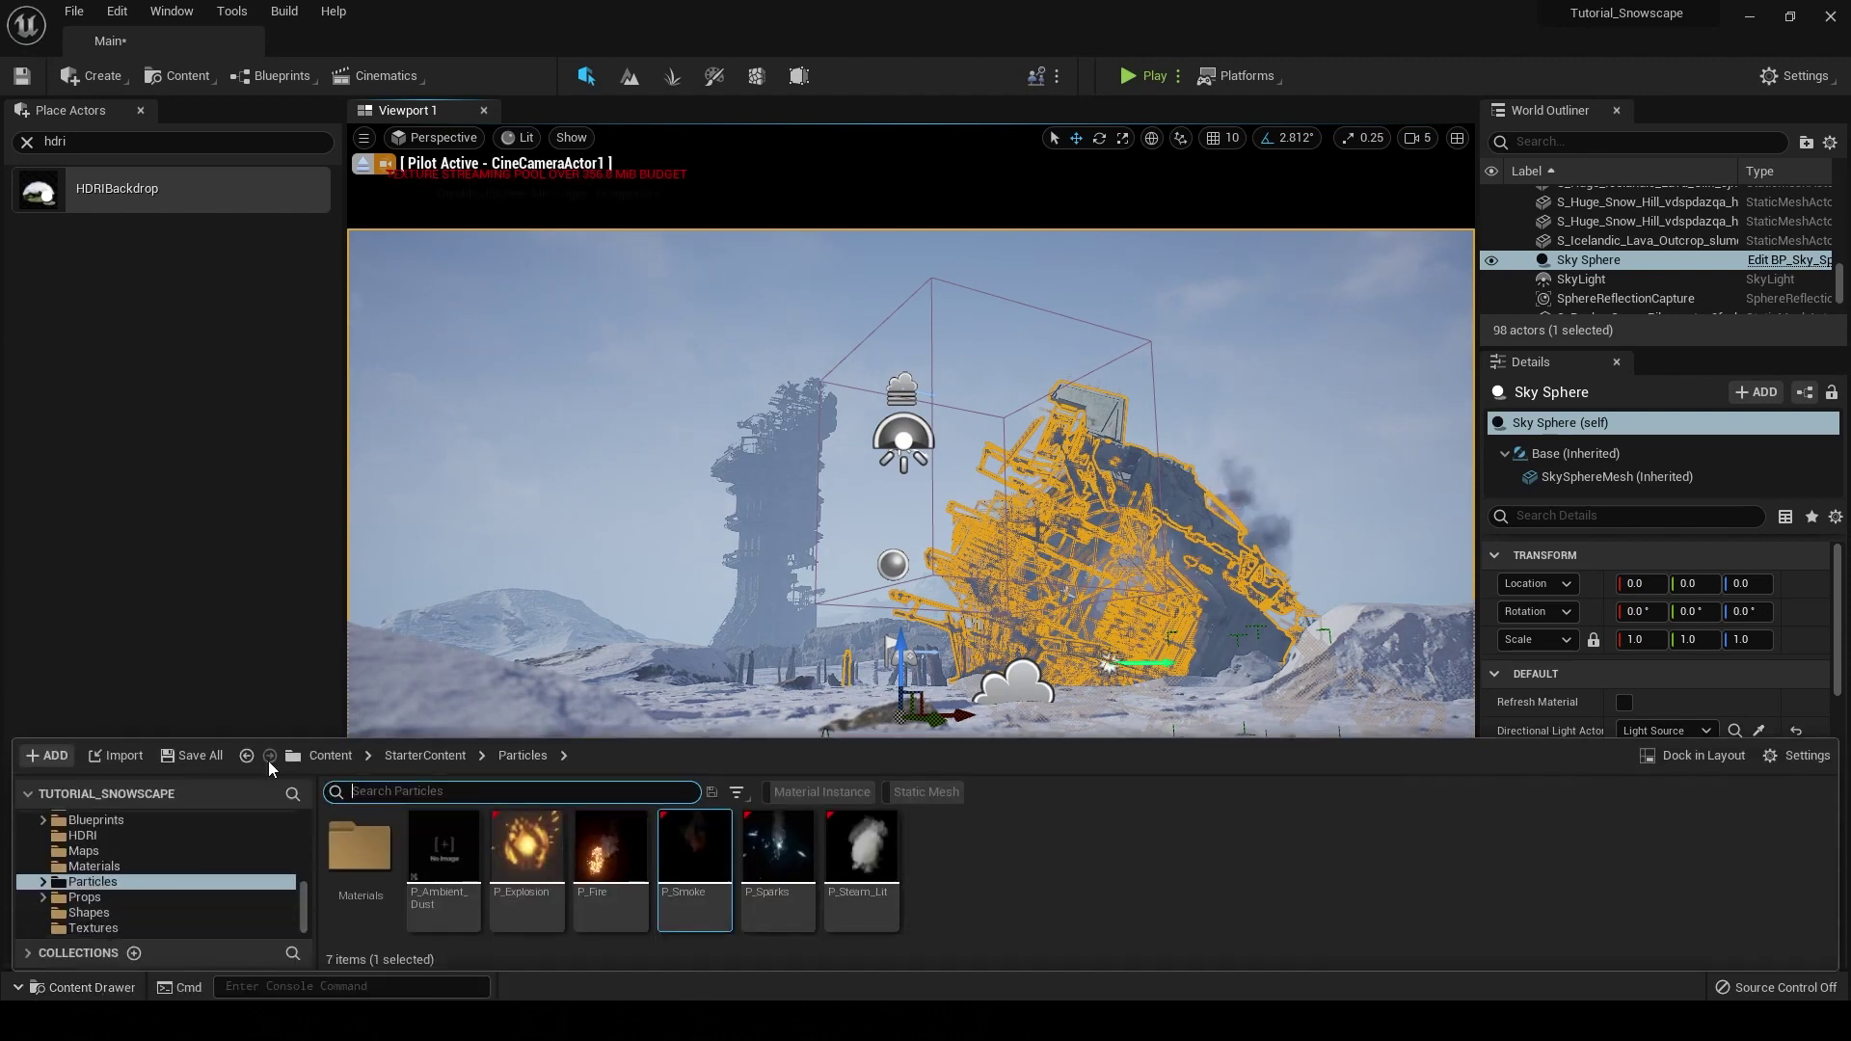
pyautogui.hotkey('ctrl', 'space')
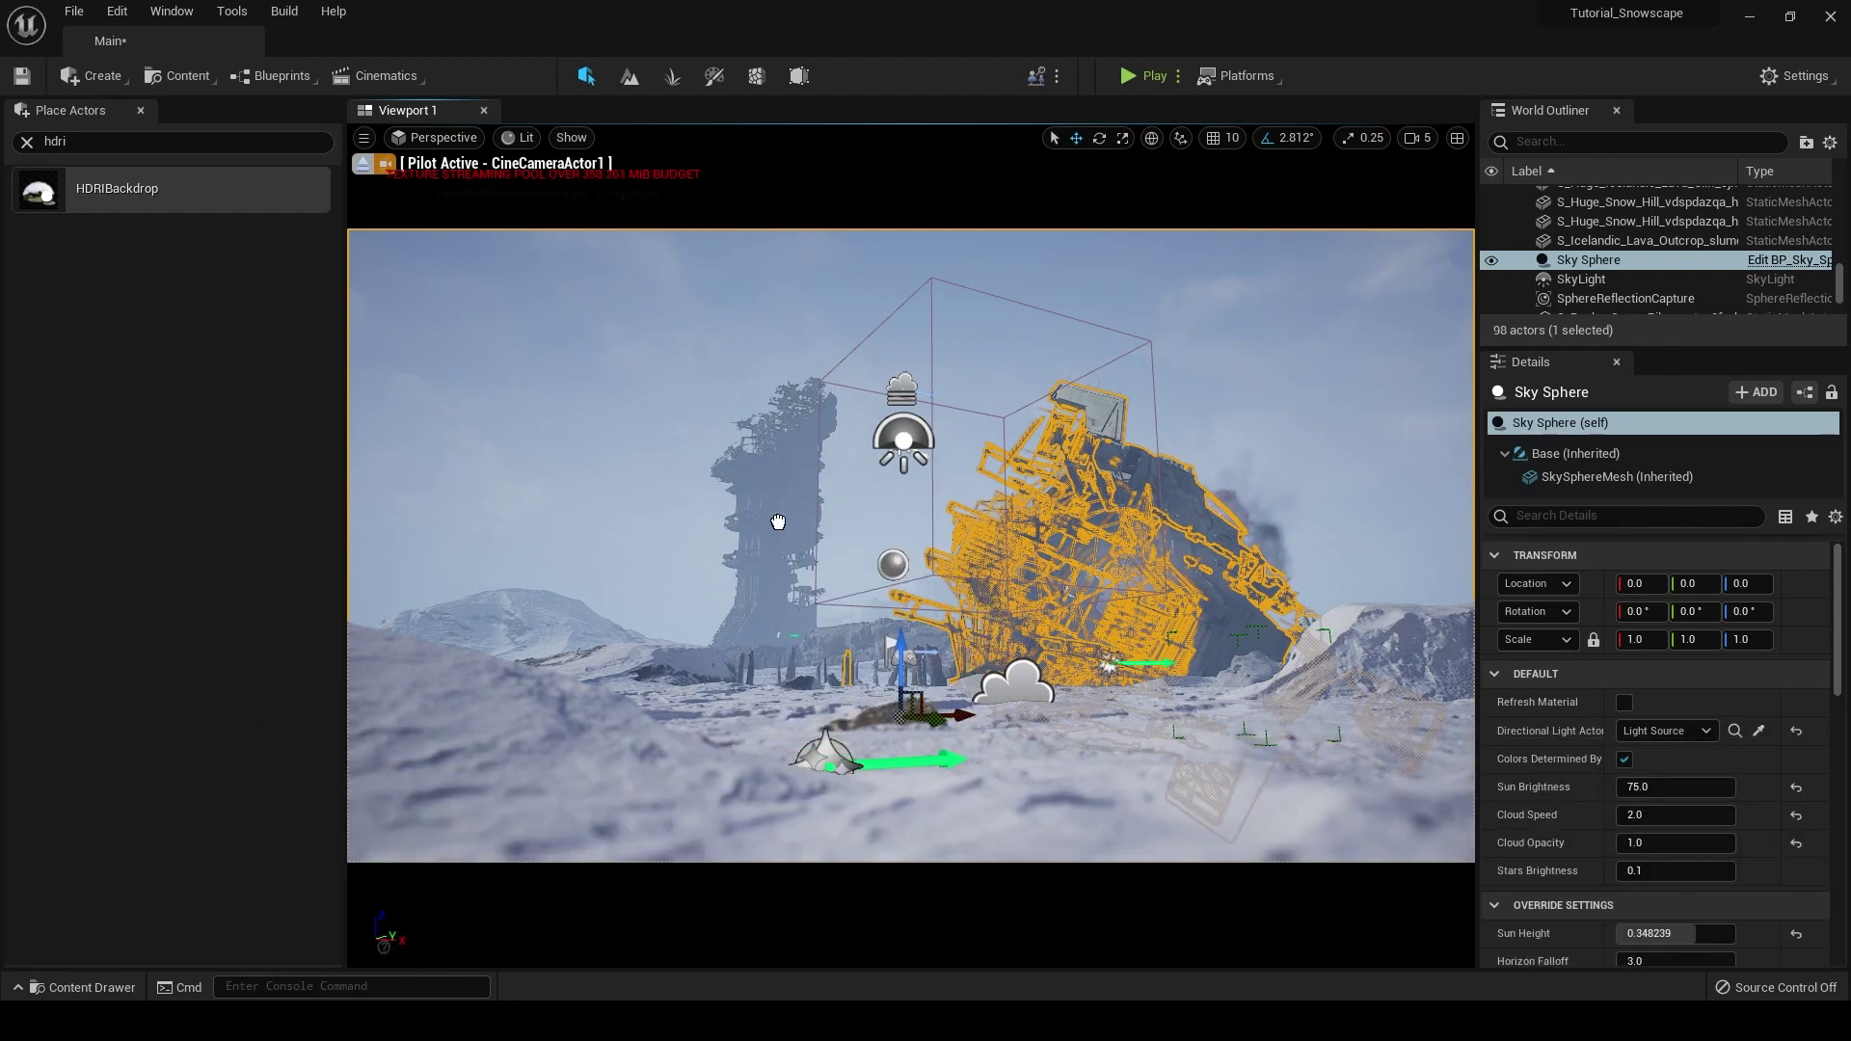
pyautogui.moveTo(776, 410); pyautogui.dragTo(786, 535)
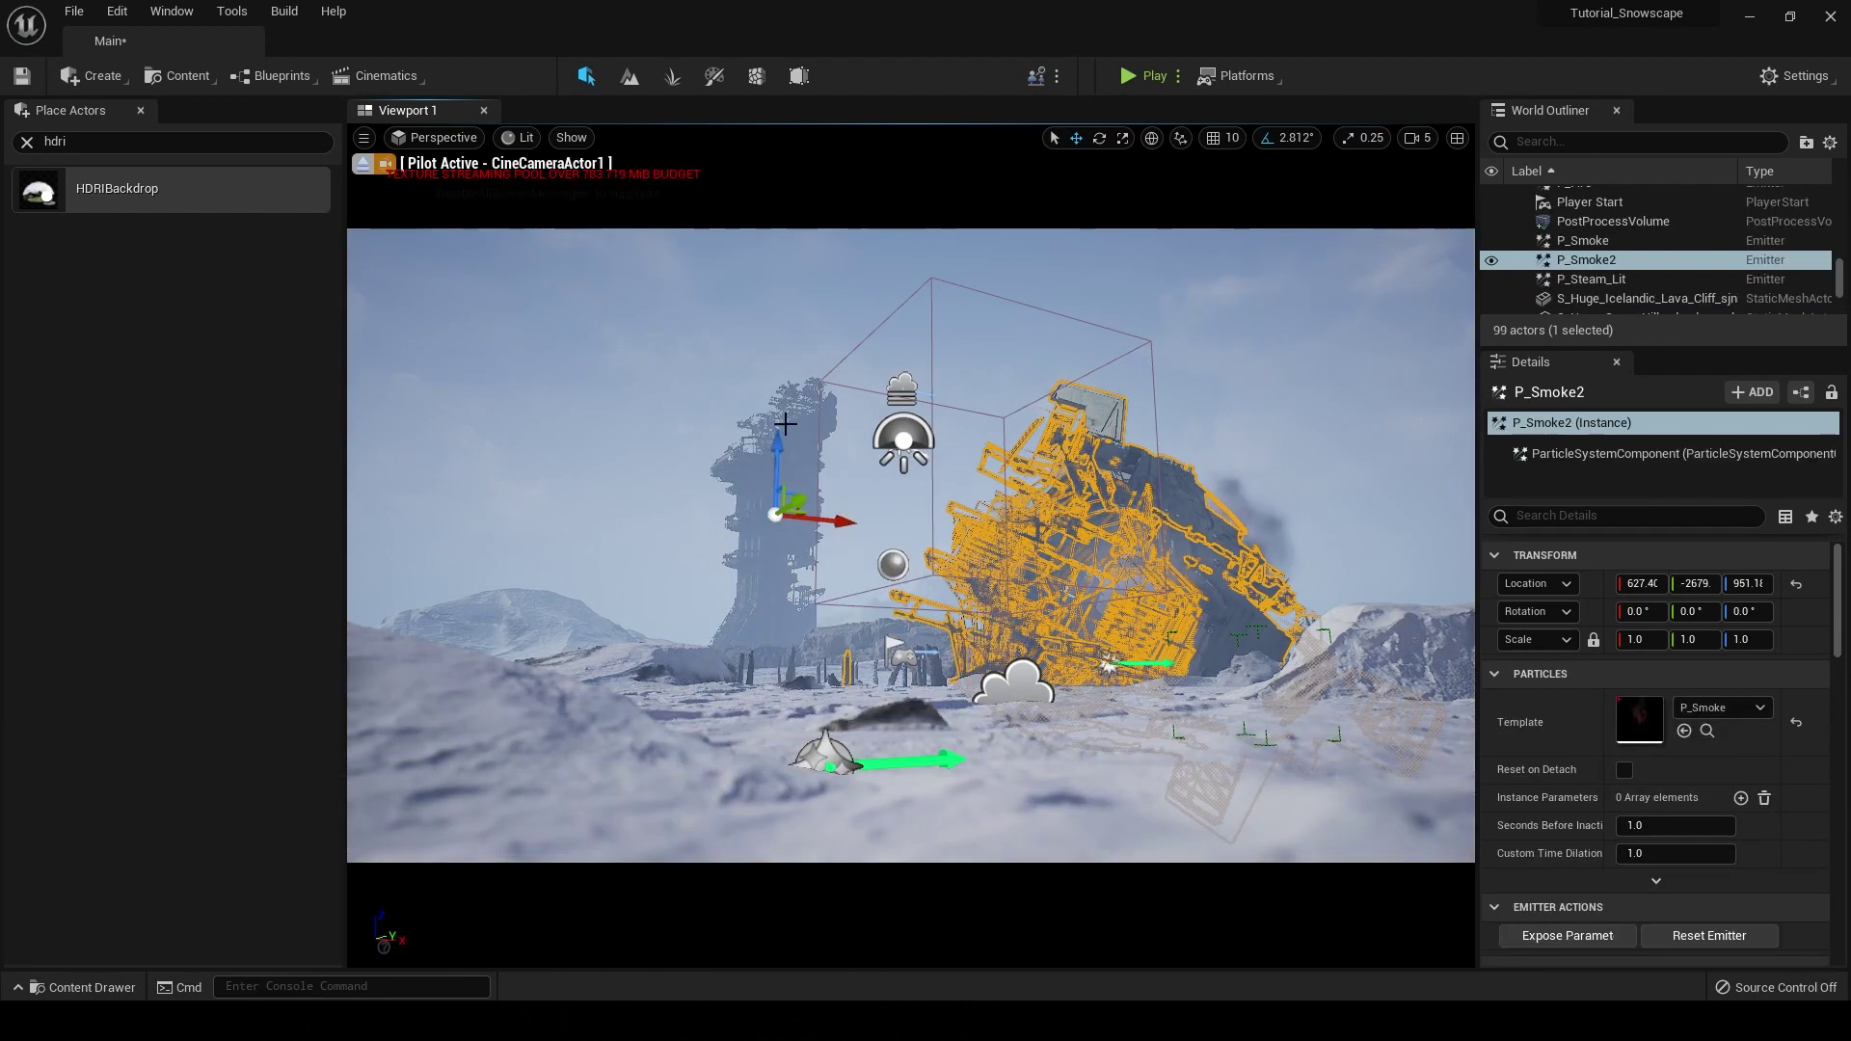
pyautogui.moveTo(785, 473); pyautogui.dragTo(805, 391)
# Step: Scale P_Smoke2 up to about 2.44 near the left tower's top and check the result
pyautogui.press('r')
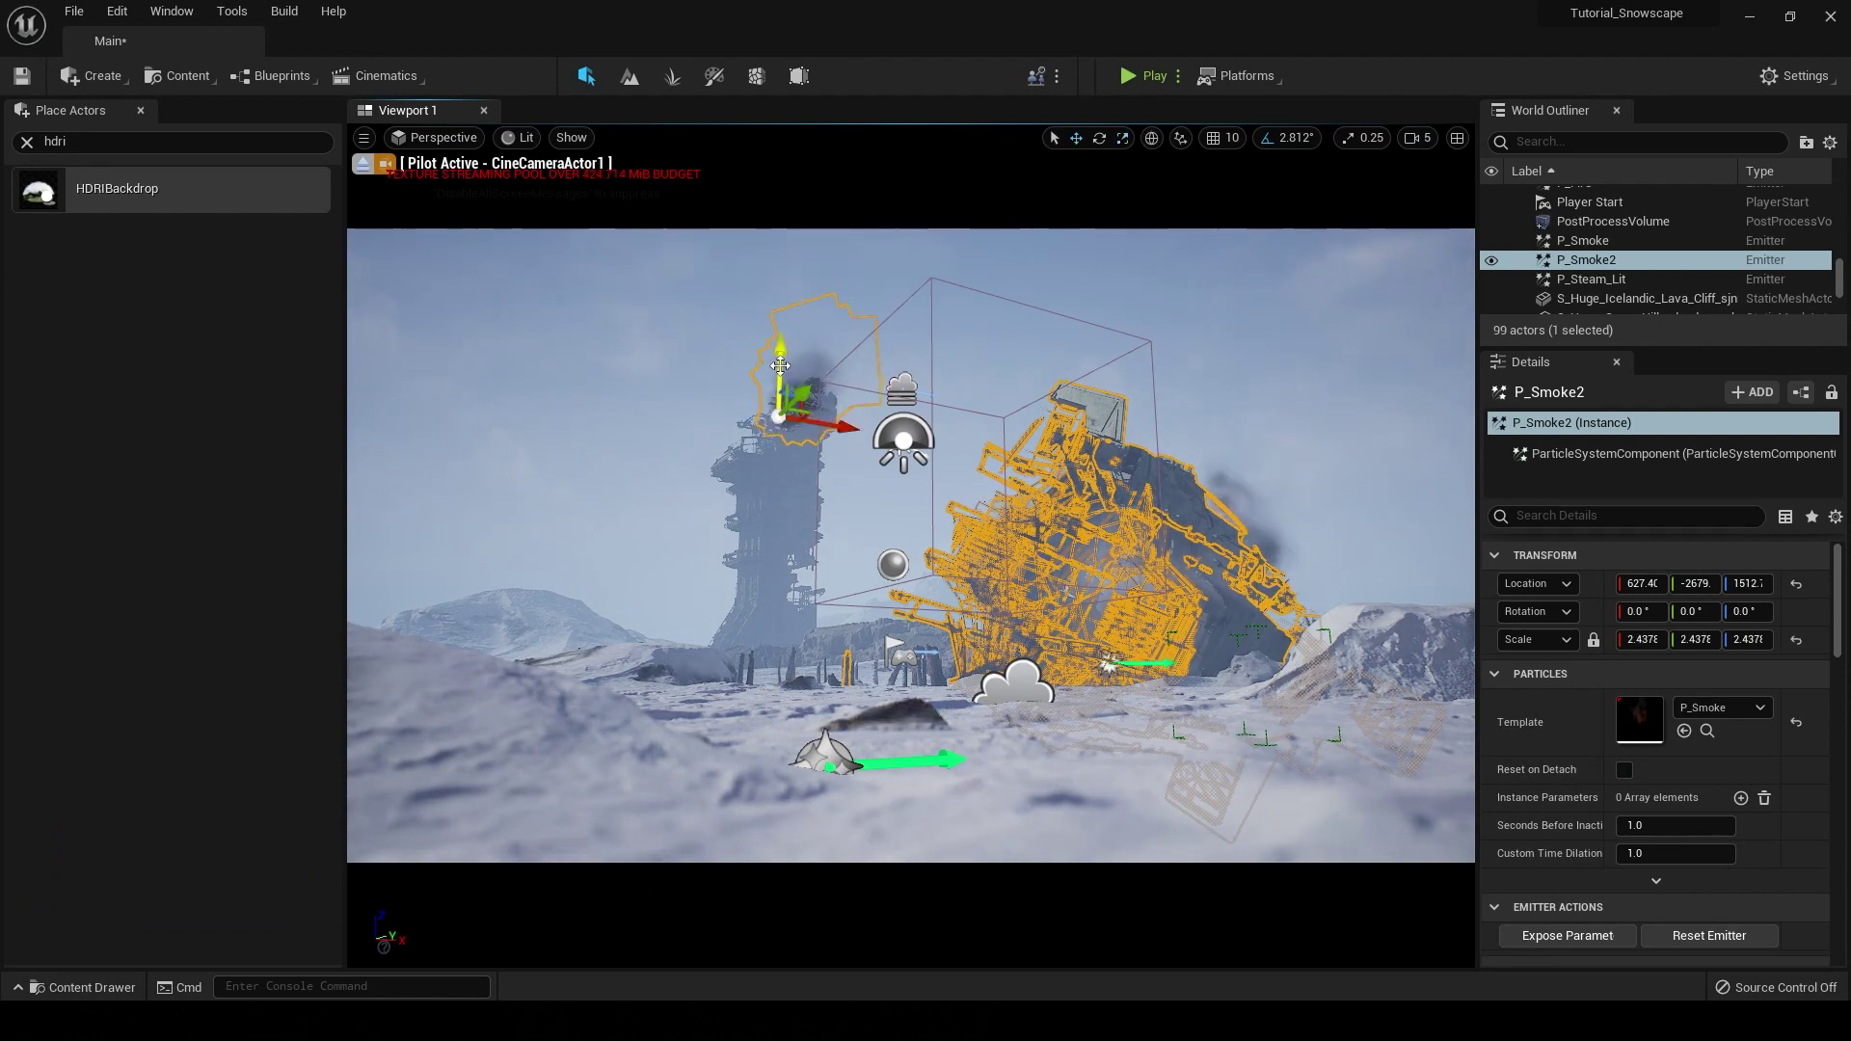
pyautogui.click(1240, 364)
pyautogui.press('w')
pyautogui.click(779, 403)
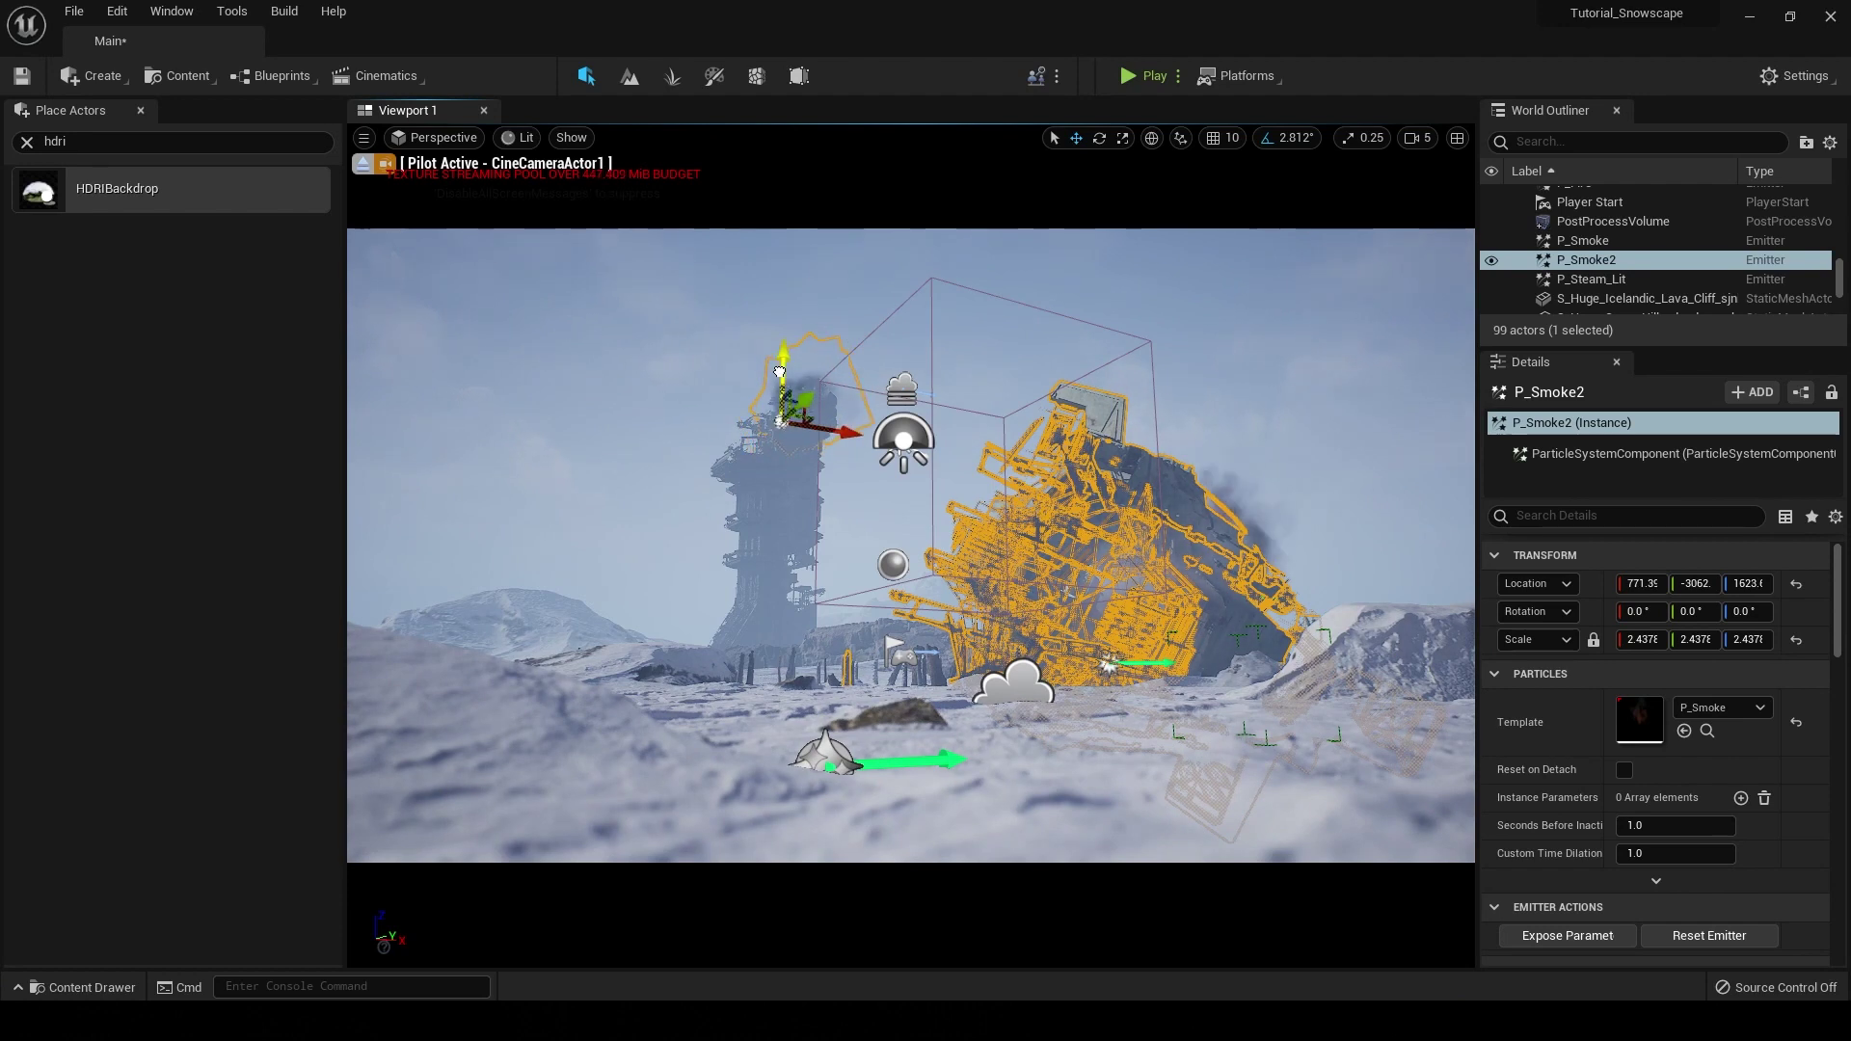
pyautogui.click(1363, 339)
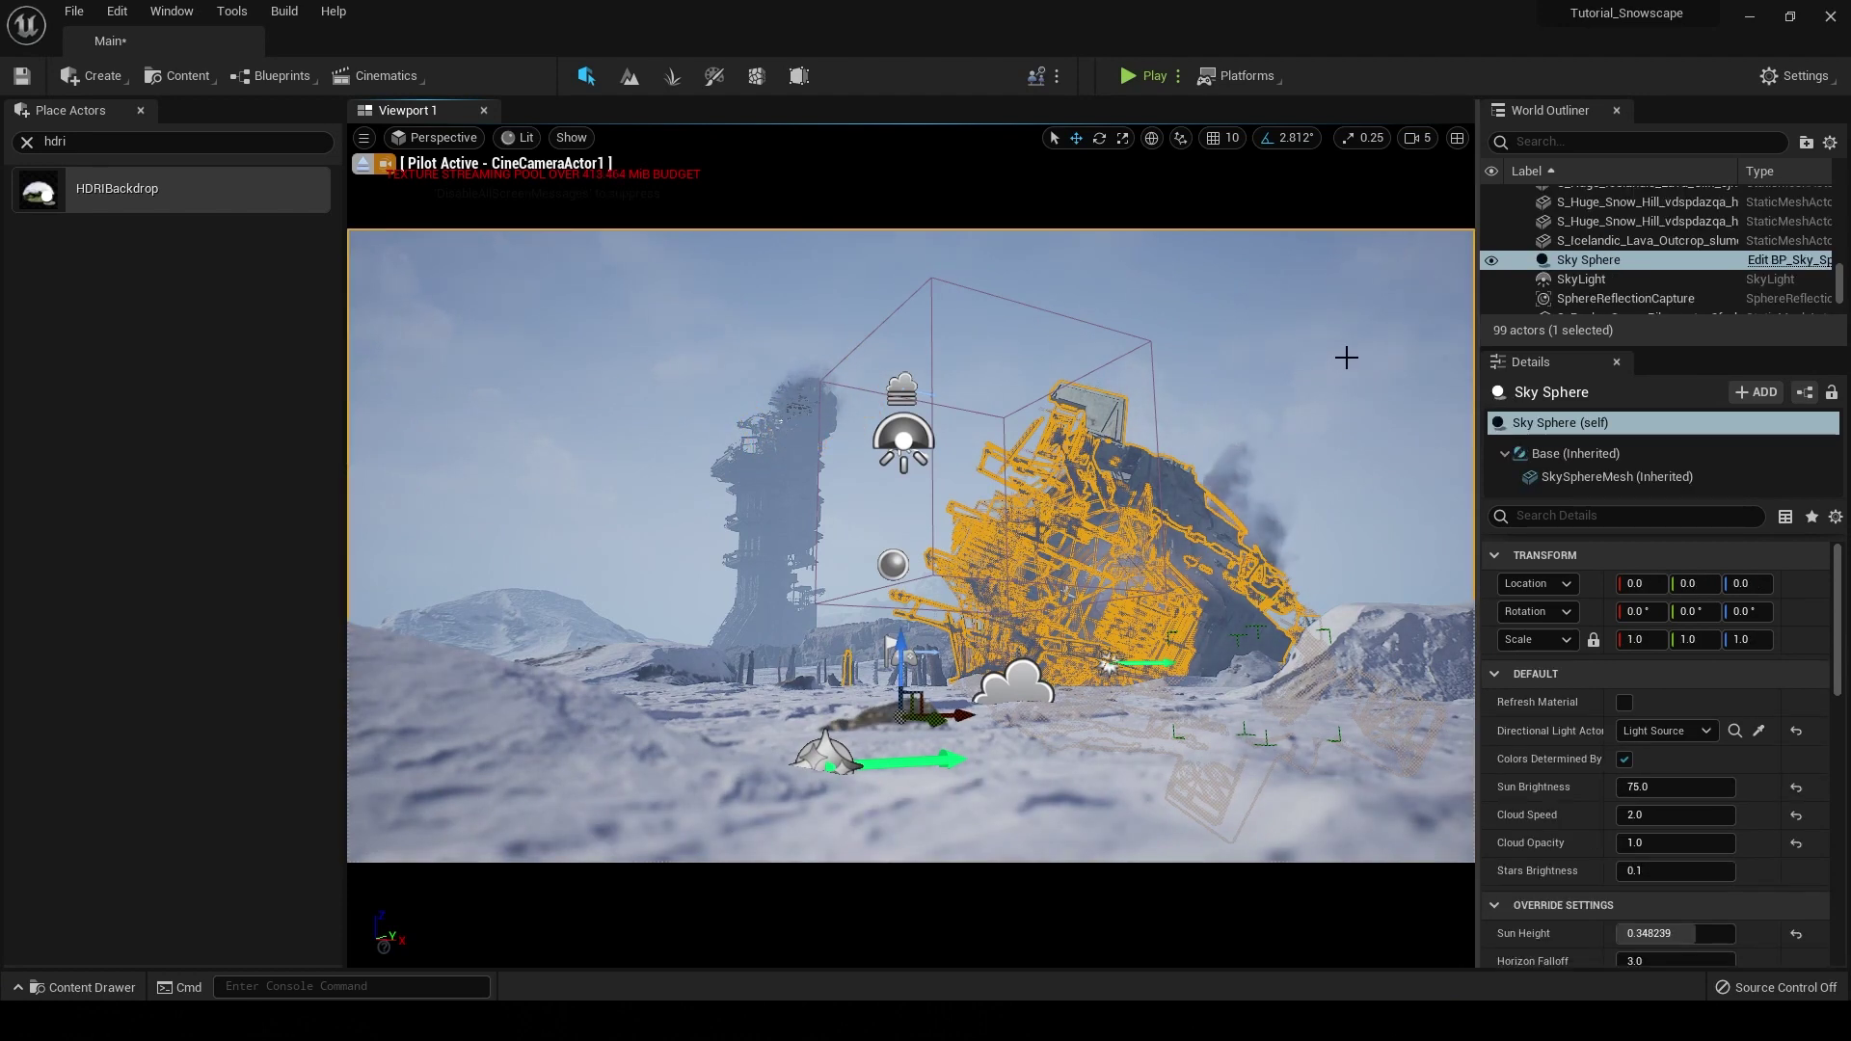